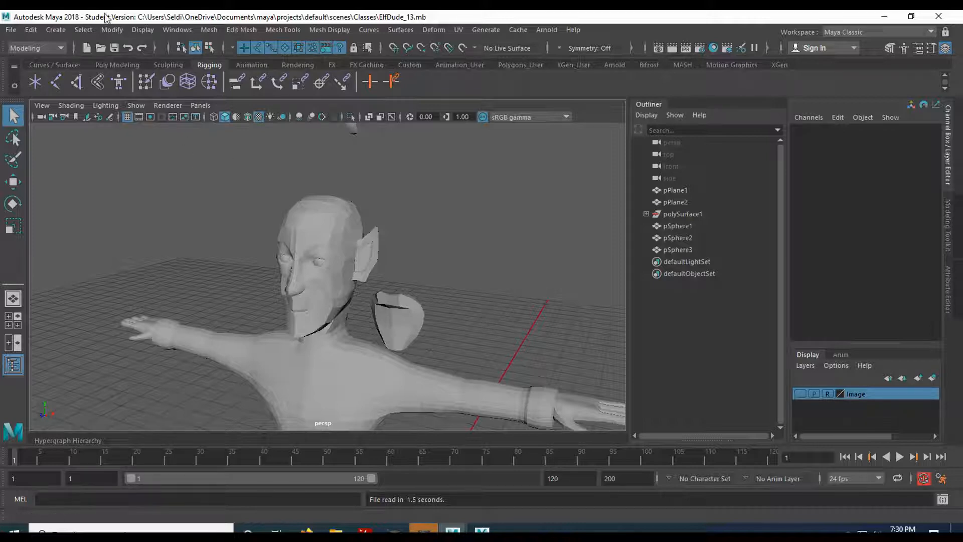
Step: Switch to Mudbox to view its welcome window, and return to the elf scene in Maya
left_click(482, 530)
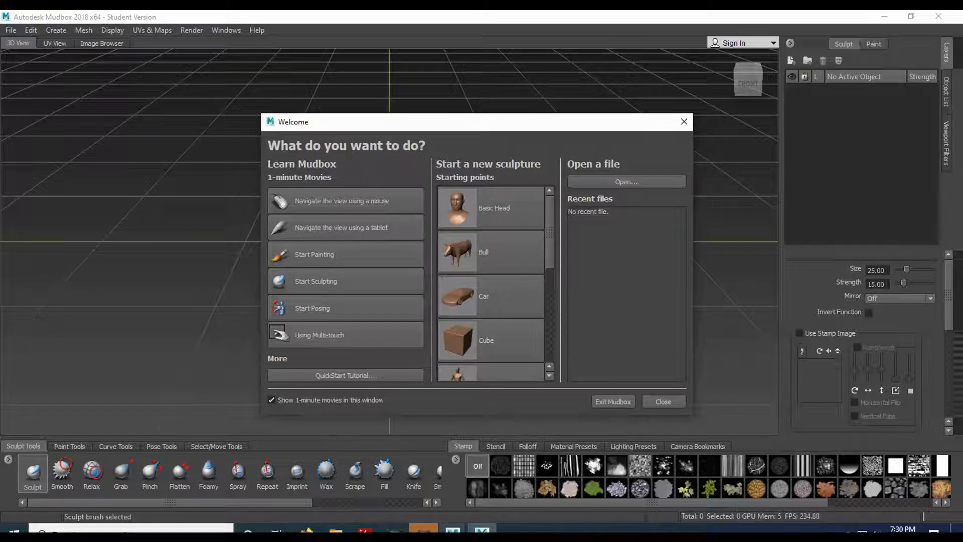
mouse_move(482, 529)
left_click(518, 476)
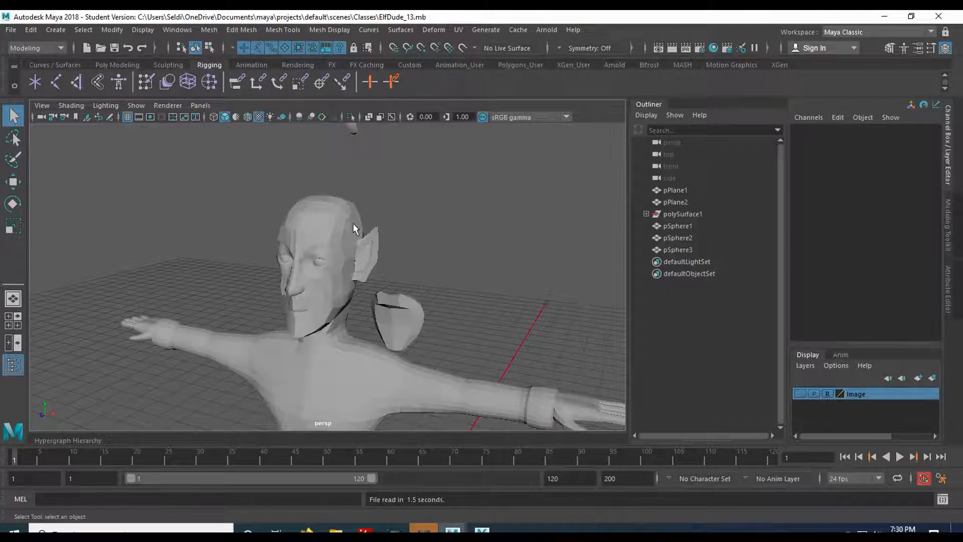
Step: Set the Translate Y of the hair mesh floating above the character to 0
scroll(353, 223, "down", 4)
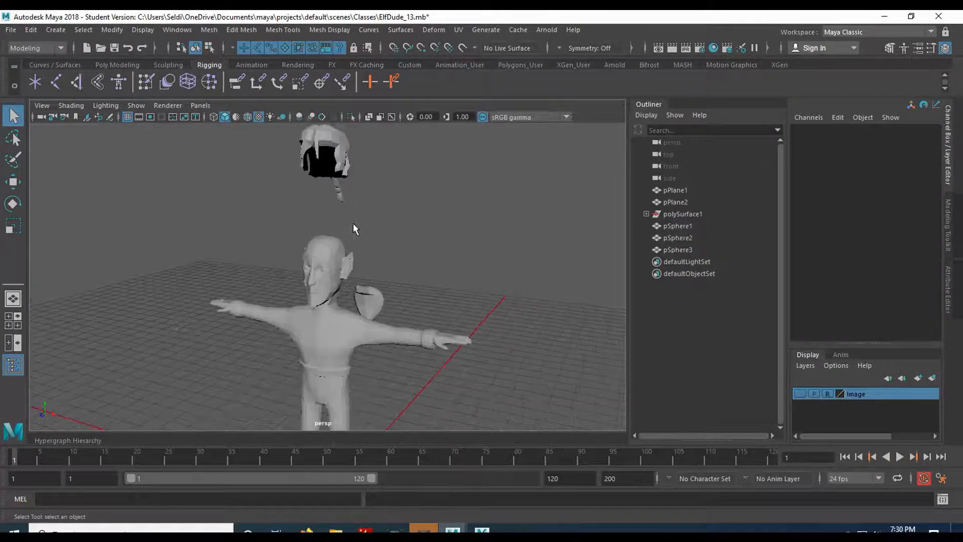
left_click(331, 147)
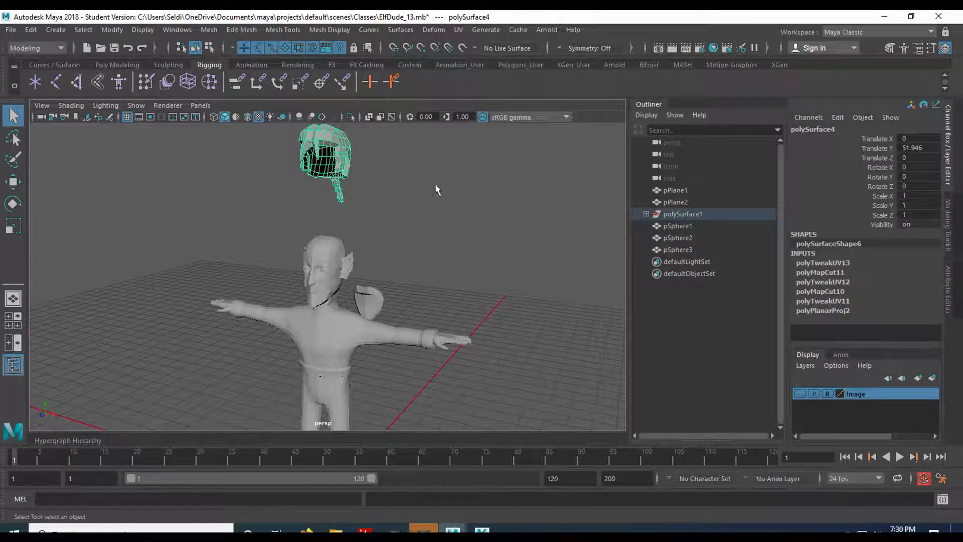
double_click(912, 147)
type("0")
key("Return")
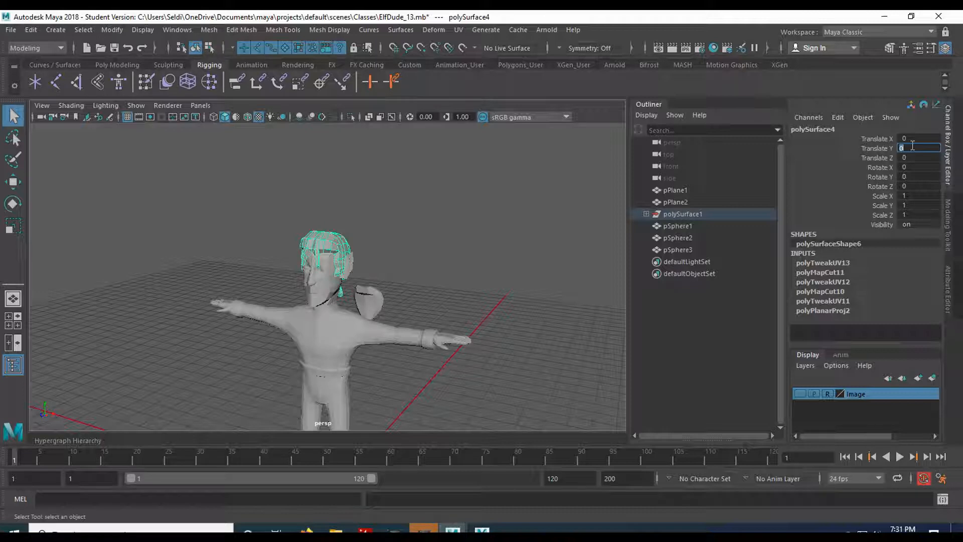
Step: Set the Translate Z of pSphere2, the rounded piece beside the character's neck, to 0
left_click(366, 301)
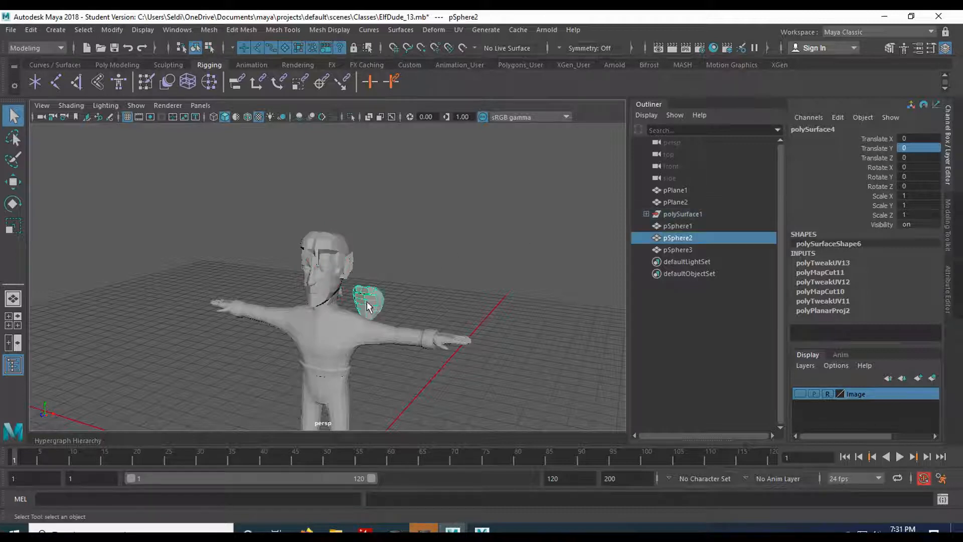
double_click(908, 158)
type("0")
key("Return")
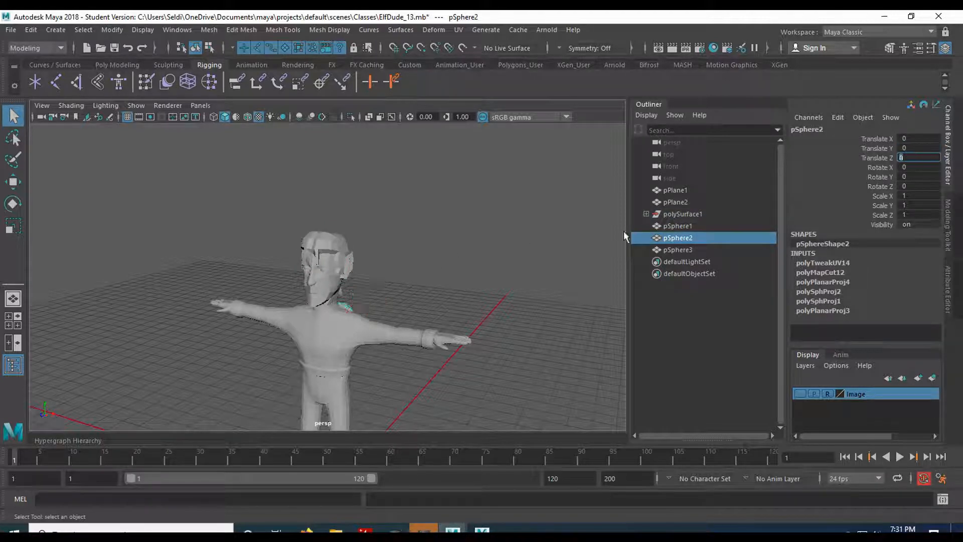
Step: Select the character's body, the hair and the pSphere2 piece behind the shoulders together
left_click_drag(399, 353, 315, 312, "alt")
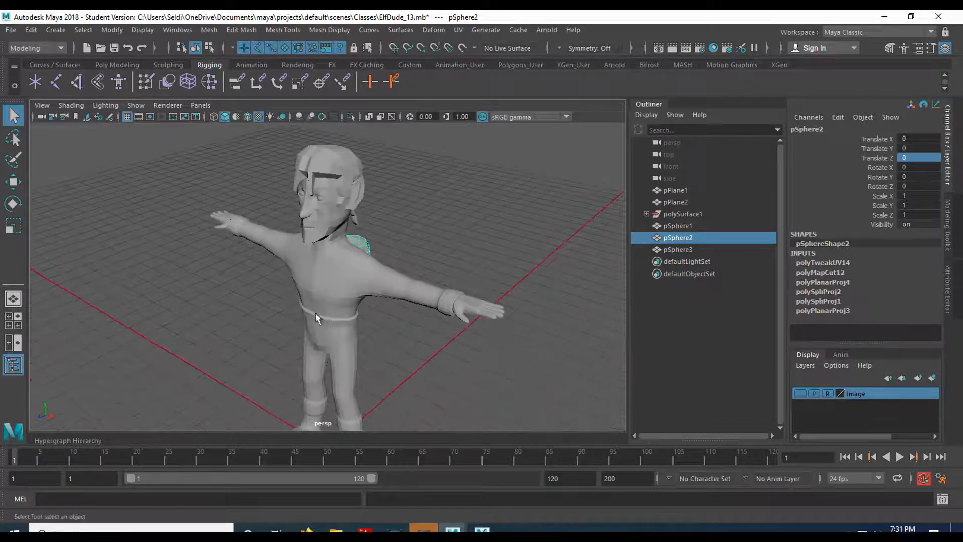
left_click(332, 165)
left_click(332, 162)
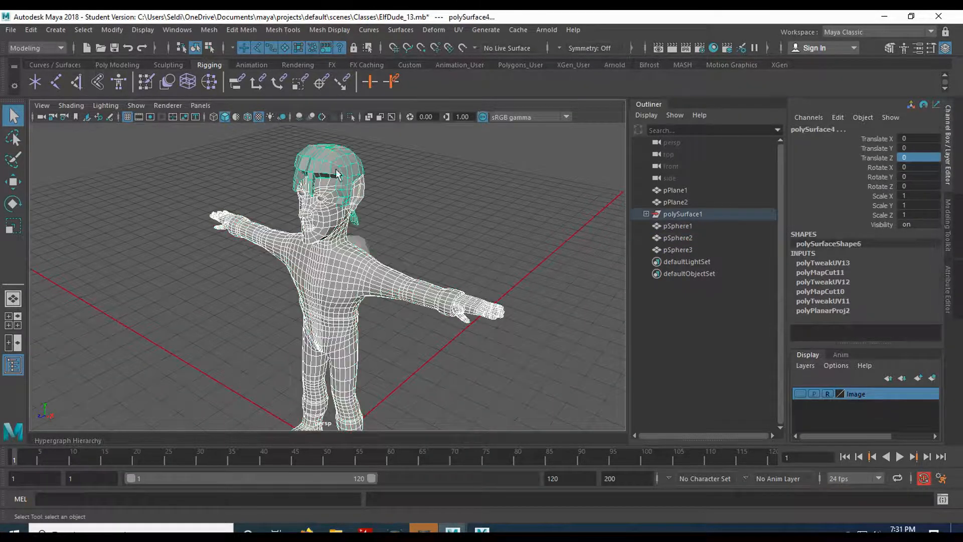
left_click(363, 243)
scroll(316, 299, "up", 3)
scroll(316, 299, "up", 5)
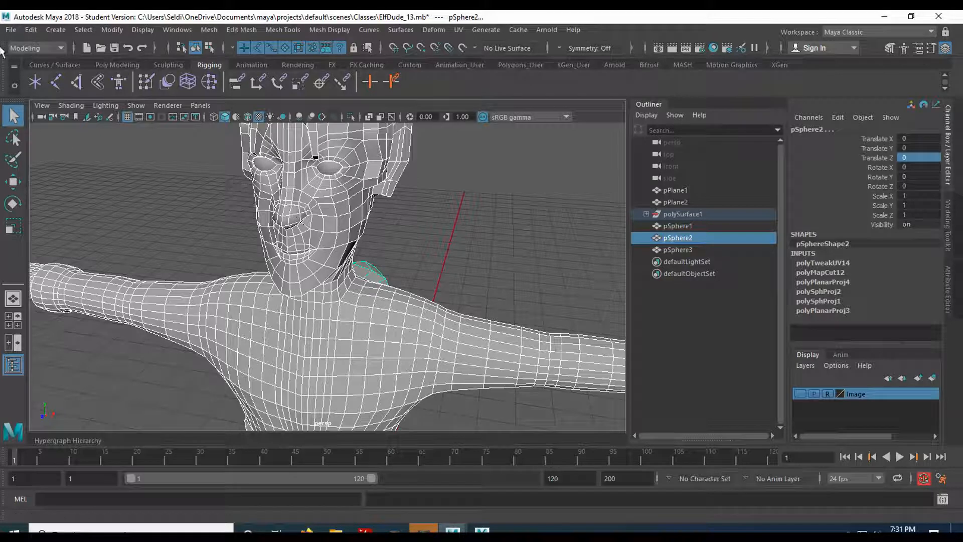
Step: Send the selected body, hair and pSphere2 meshes to Mudbox as a new scene
left_click(16, 30)
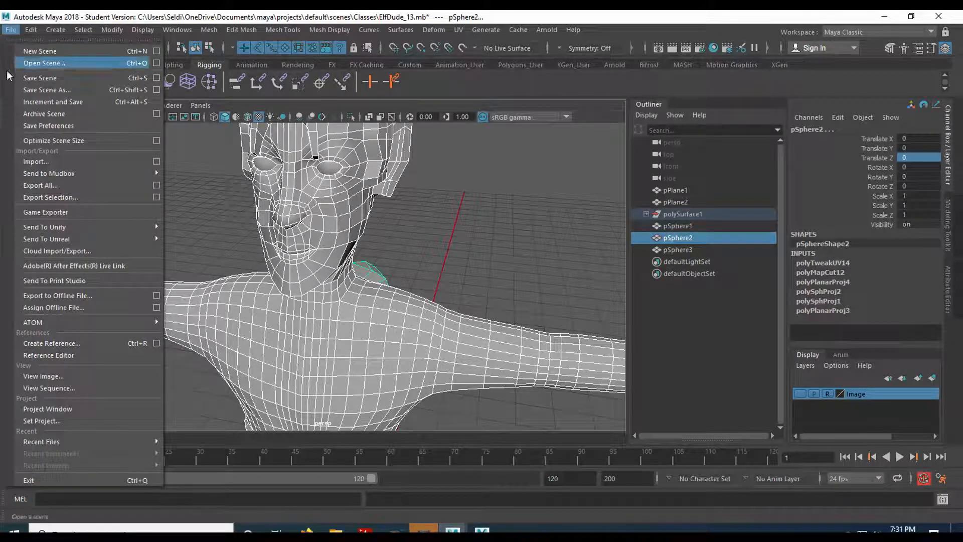
mouse_move(81, 176)
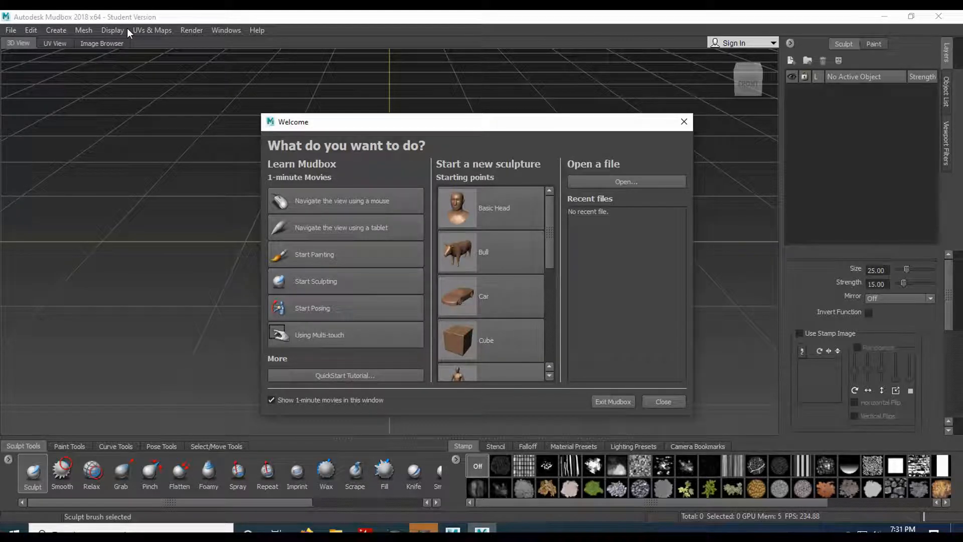
mouse_move(453, 529)
left_click(388, 489)
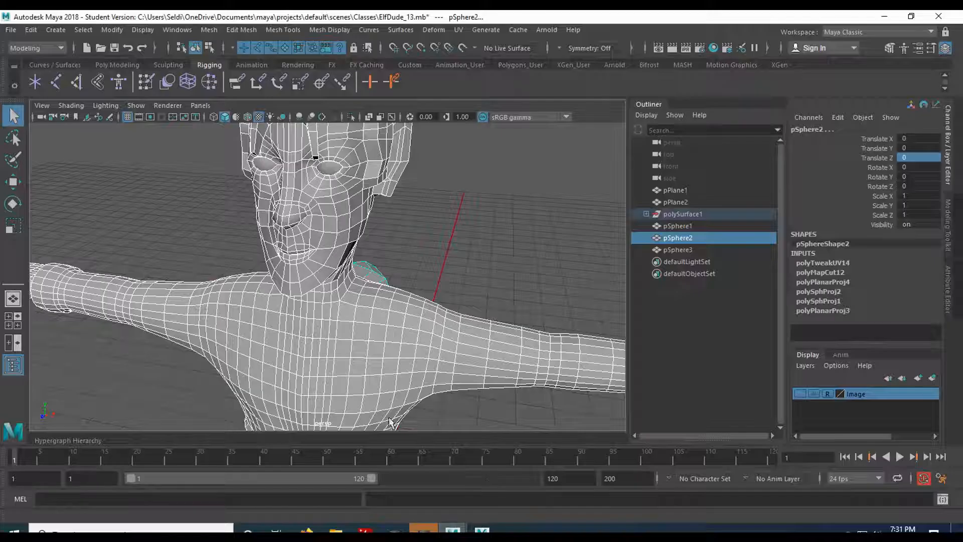
left_click(12, 31)
mouse_move(125, 173)
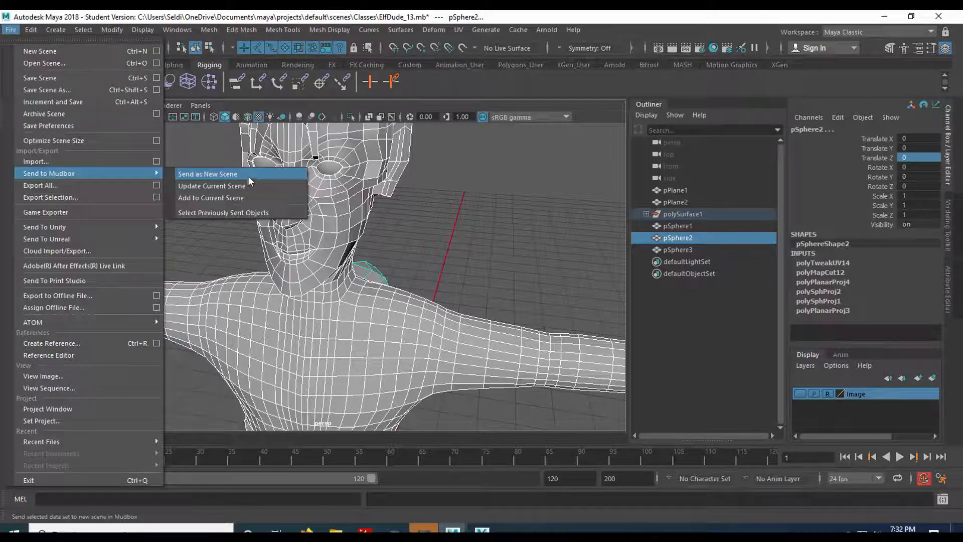
left_click(221, 176)
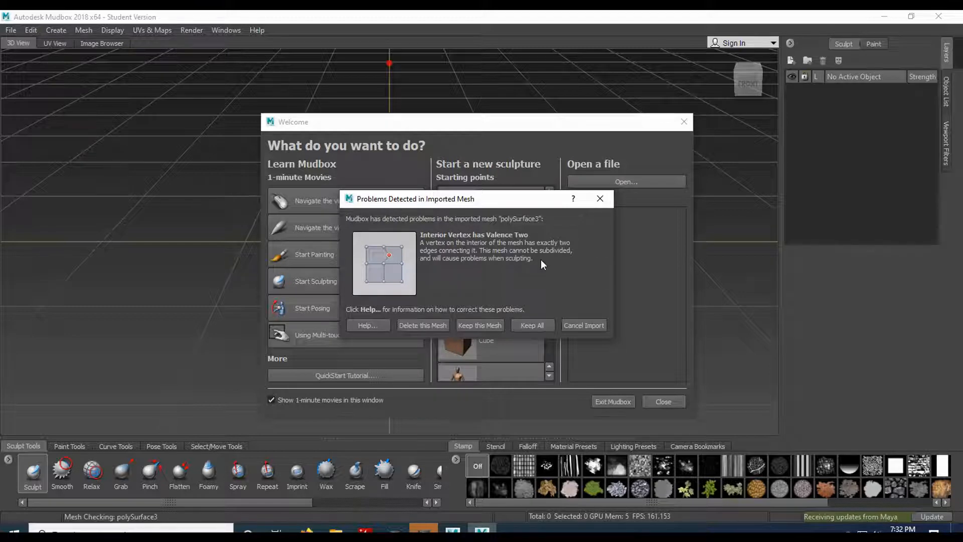
Step: Keep all imported meshes despite the detected mesh problems and close the Welcome window
left_click(526, 335)
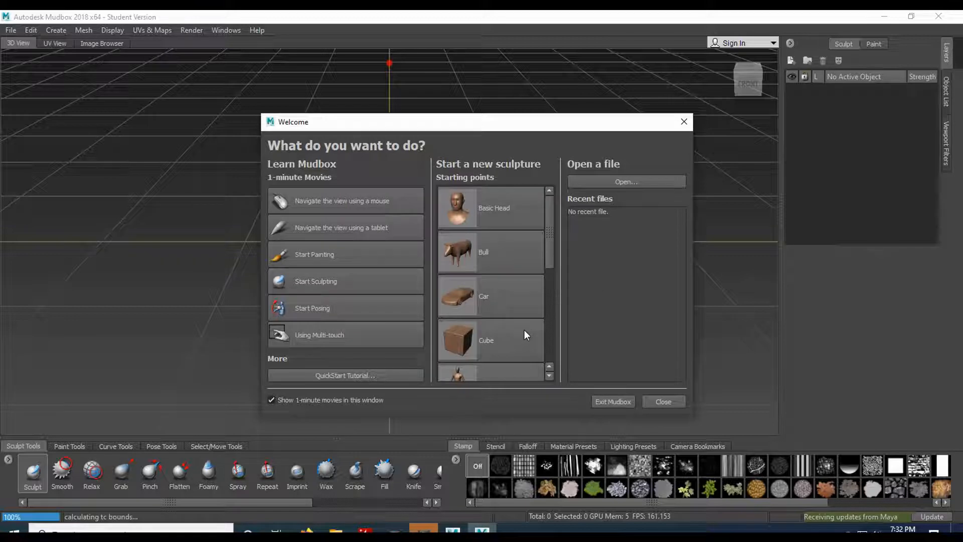
left_click_drag(438, 127, 409, 114)
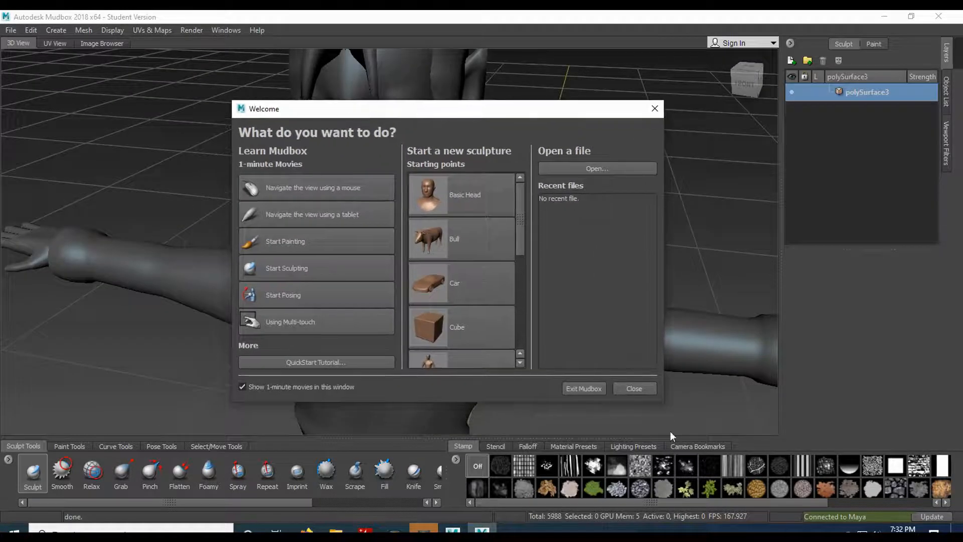
left_click(634, 389)
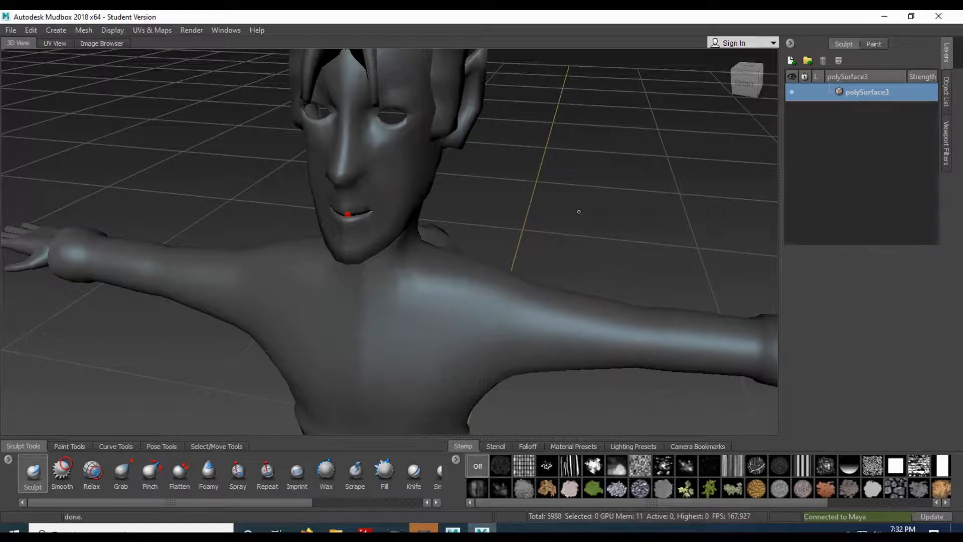
Step: Try to subdivide the imported character mesh in Mudbox
left_click_drag(521, 193, 411, 210, "alt")
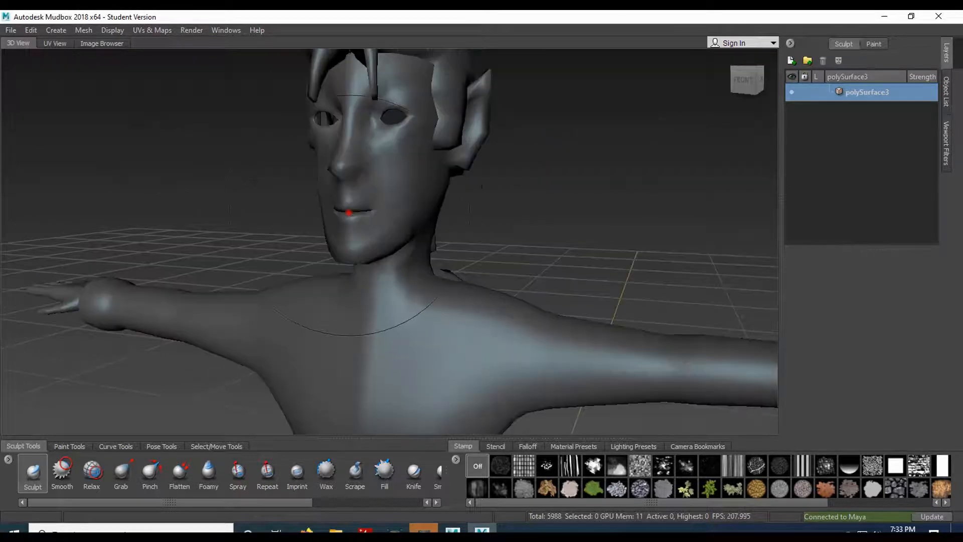
scroll(346, 208, "up", 3)
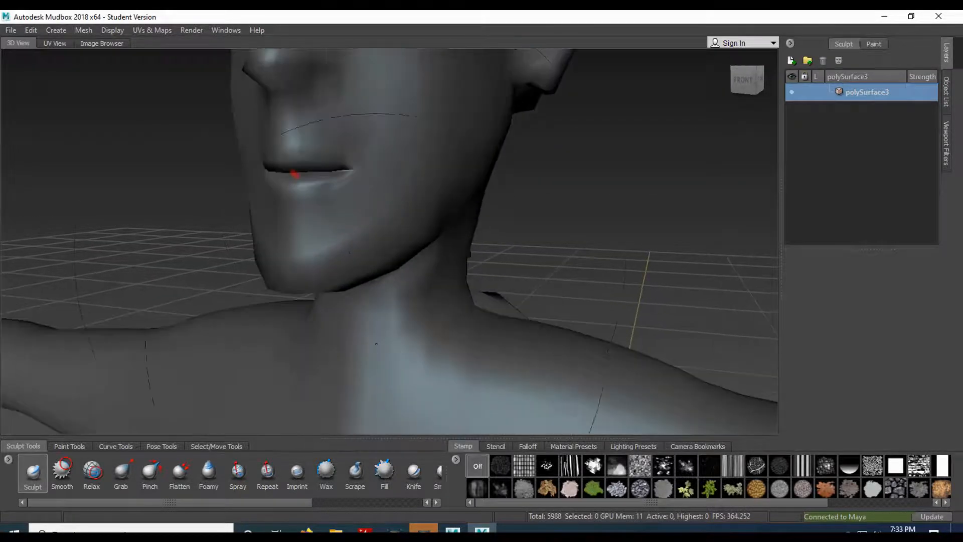
scroll(332, 198, "up", 3)
left_click_drag(615, 204, 816, 199, "alt")
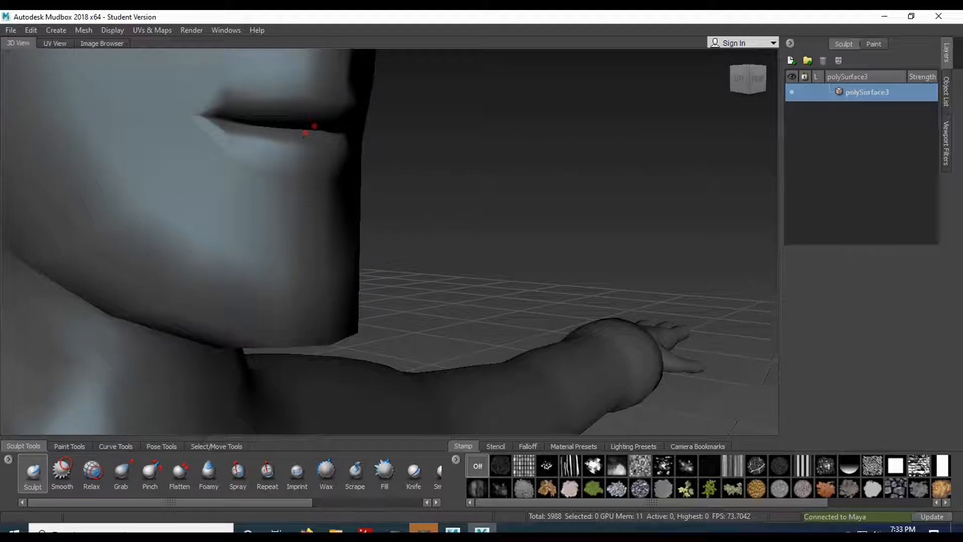
key("shift+d")
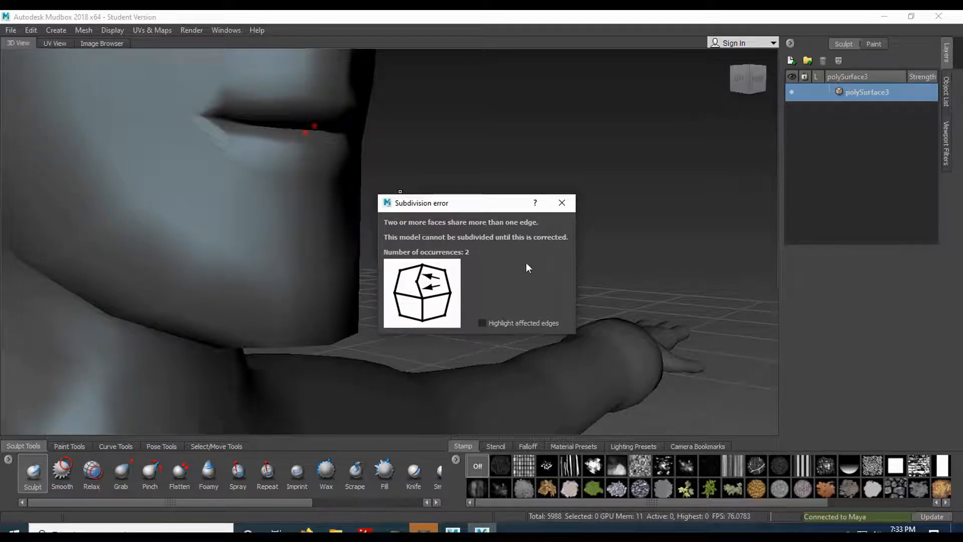
left_click_drag(395, 205, 429, 172)
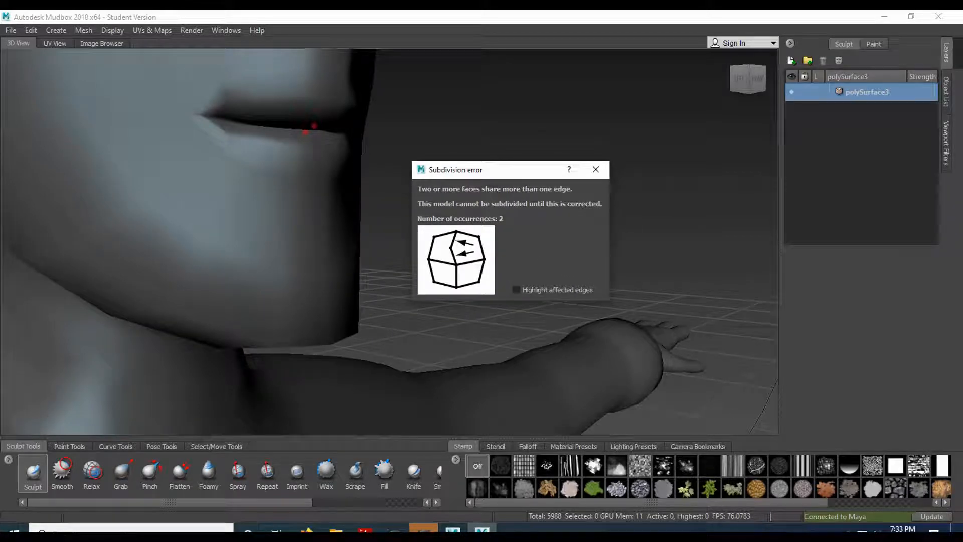
left_click(595, 169)
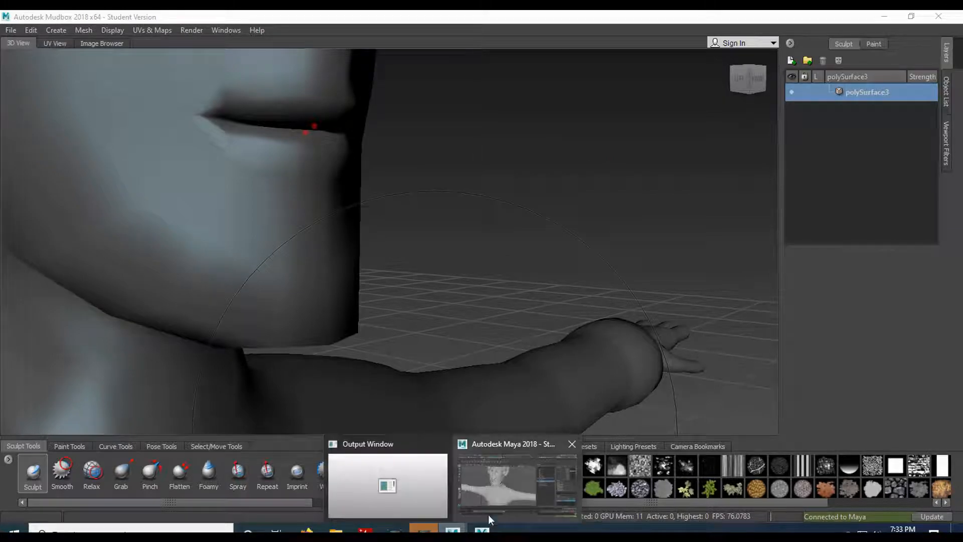
Step: Switch to Maya and delete the stray two-edge vertex inside the upper lip of the character's mouth
left_click(482, 496)
scroll(343, 262, "up", 6)
left_click_drag(343, 261, 413, 246, "alt")
scroll(355, 239, "up", 4)
middle_click_drag(355, 239, 444, 320, "alt")
left_click_drag(443, 325, 435, 266, "alt")
right_click_drag(422, 239, 440, 310, "alt")
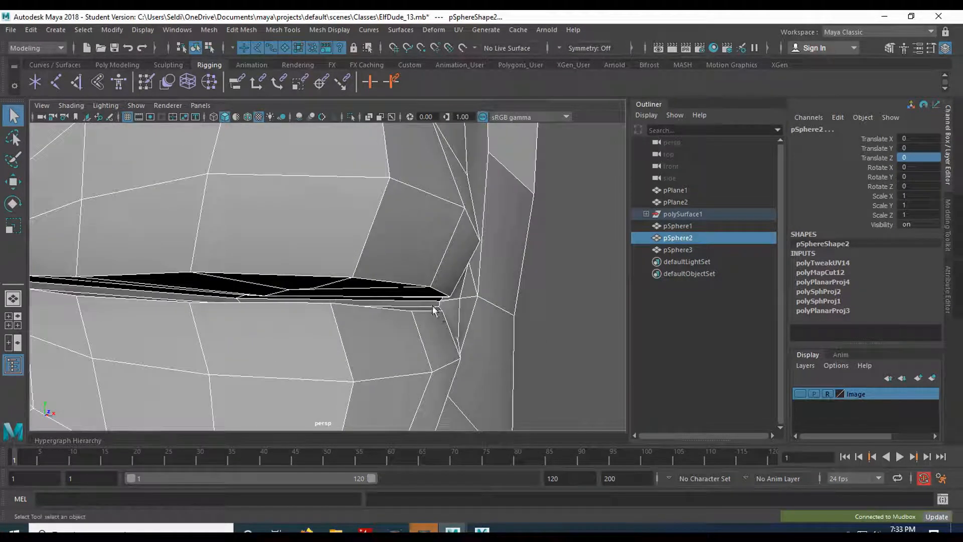
right_click_drag(374, 233, 320, 191)
scroll(531, 314, "up", 3)
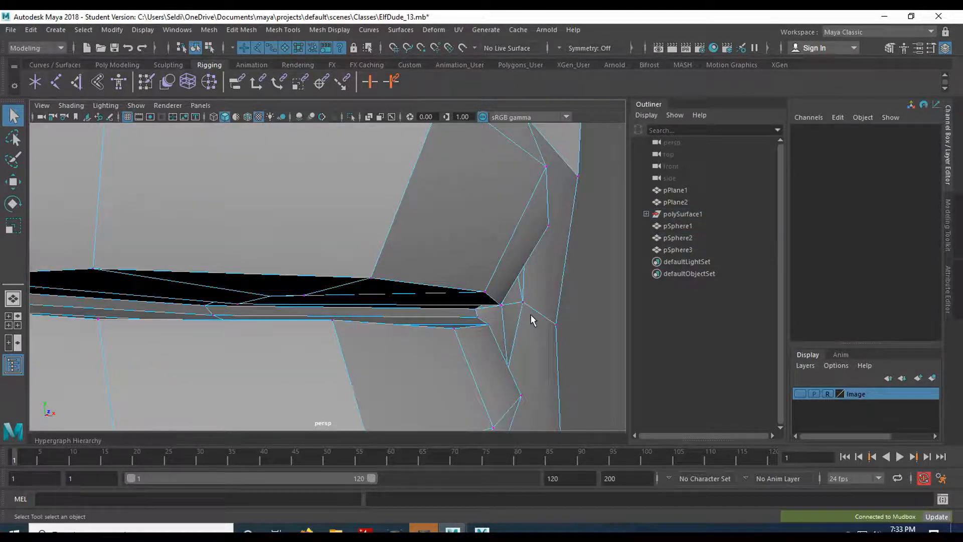
left_click_drag(503, 297, 501, 296, "alt")
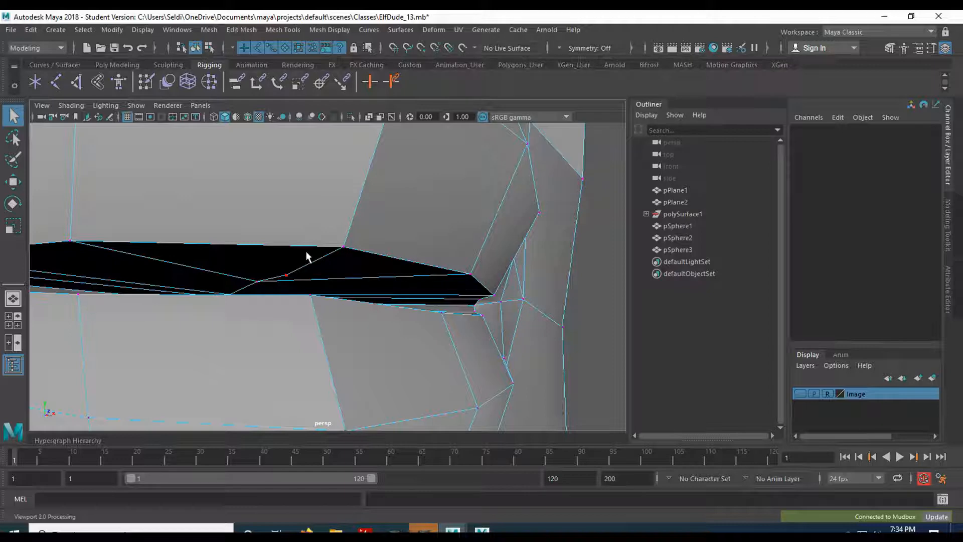
left_click(290, 279)
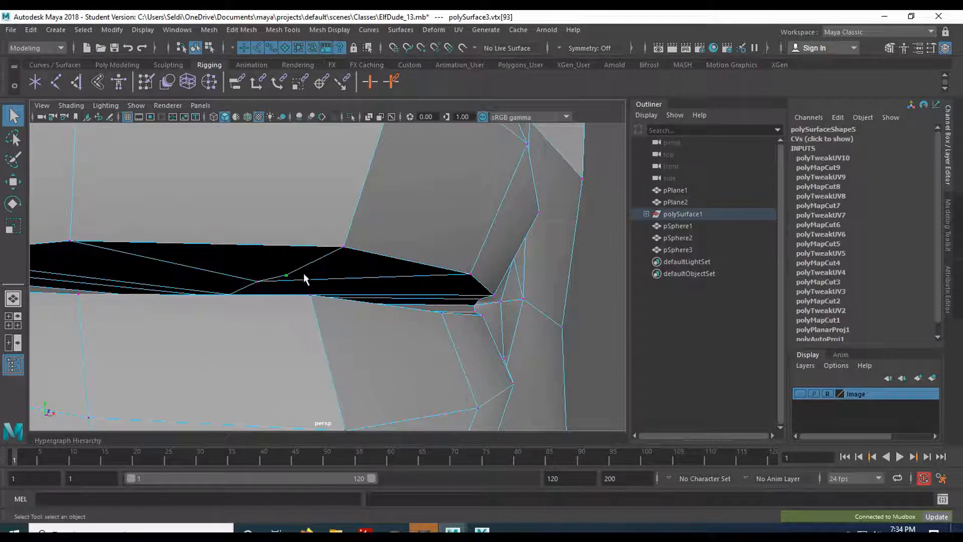
key("Delete")
Step: Delete the stray two-edge vertex inside the lower lip of the mouth
left_click_drag(322, 269, 290, 236, "alt")
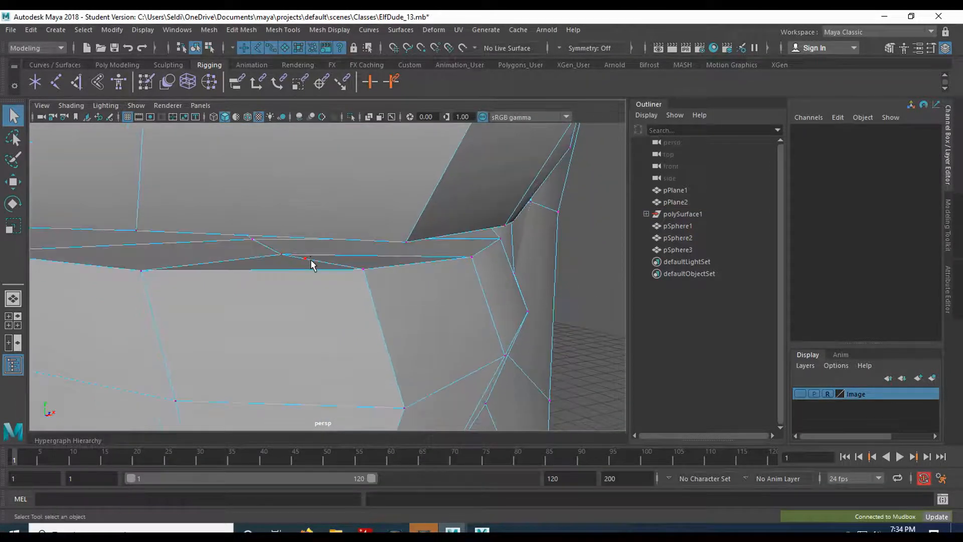
left_click(310, 262)
key("Delete")
left_click_drag(338, 262, 334, 230, "alt")
middle_click_drag(324, 196, 331, 227, "alt")
scroll(335, 220, "down", 4)
scroll(336, 217, "down", 8)
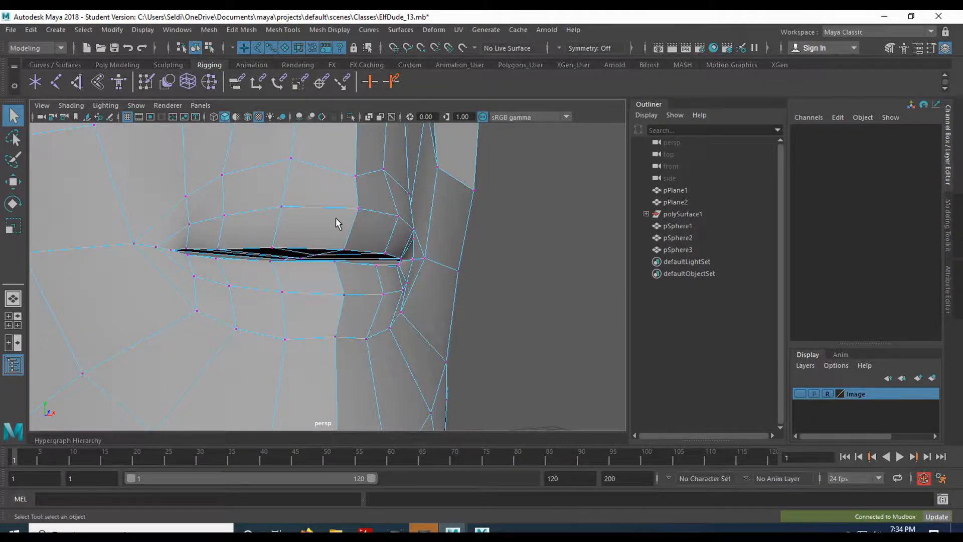
Step: Return the body mesh from vertex editing to object mode so the whole mesh is selected
left_click_drag(336, 218, 308, 246, "alt")
right_click(329, 219)
right_click_drag(329, 219, 363, 174)
scroll(385, 219, "down", 8)
left_click_drag(393, 250, 357, 296, "alt")
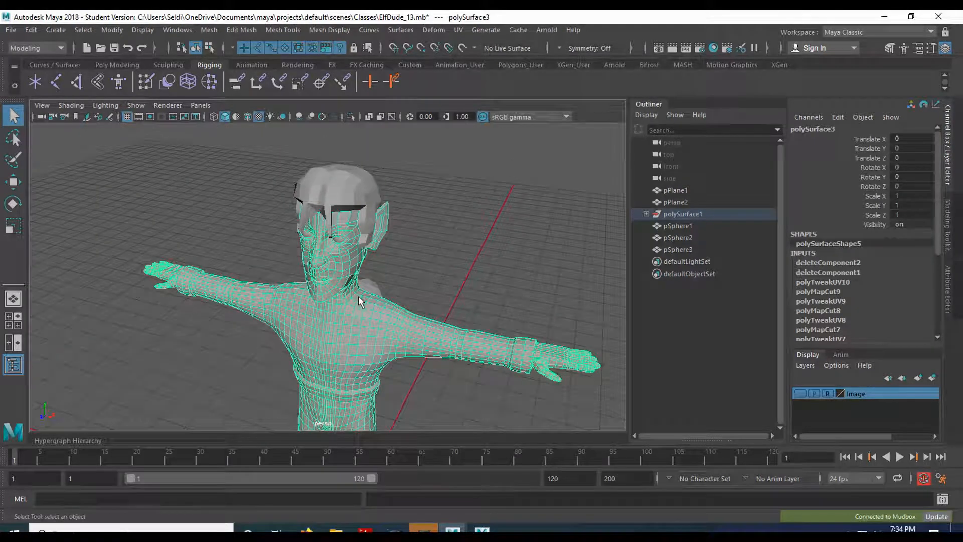
Step: Add the hair, the pSphere2 piece behind the neck and both eyeballs to the body selection
left_click(340, 192, "shift")
left_click(371, 290, "shift")
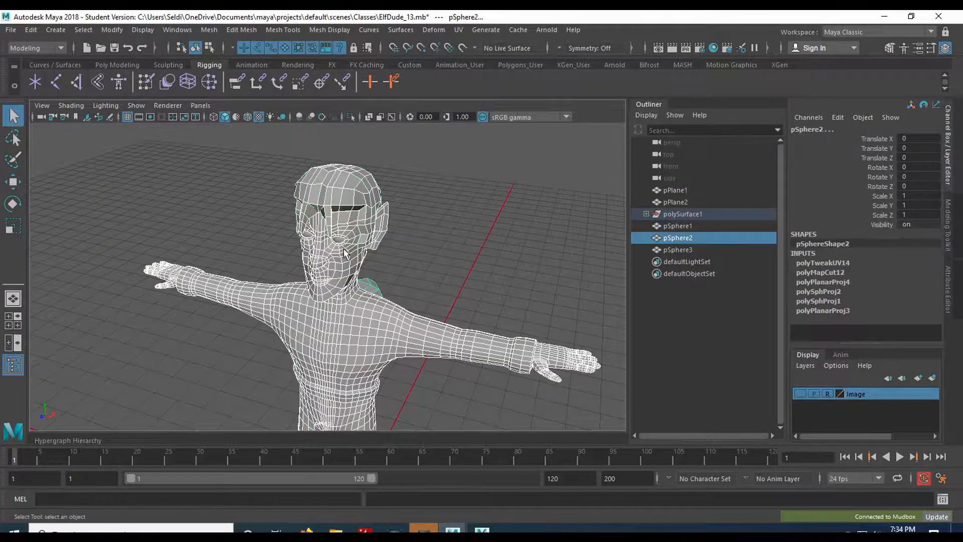
scroll(347, 258, "up", 5)
left_click_drag(346, 264, 345, 199, "alt")
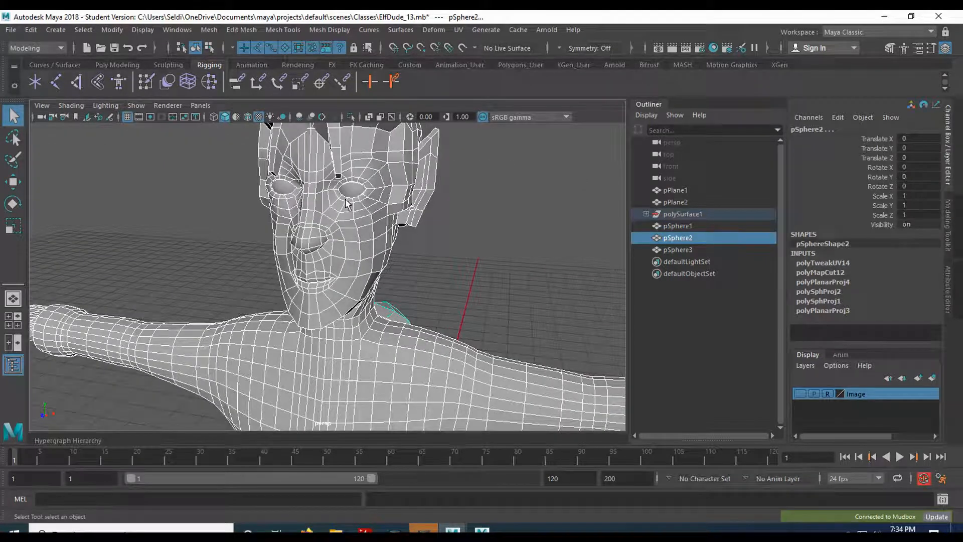
left_click(350, 189, "shift")
left_click(282, 187, "shift")
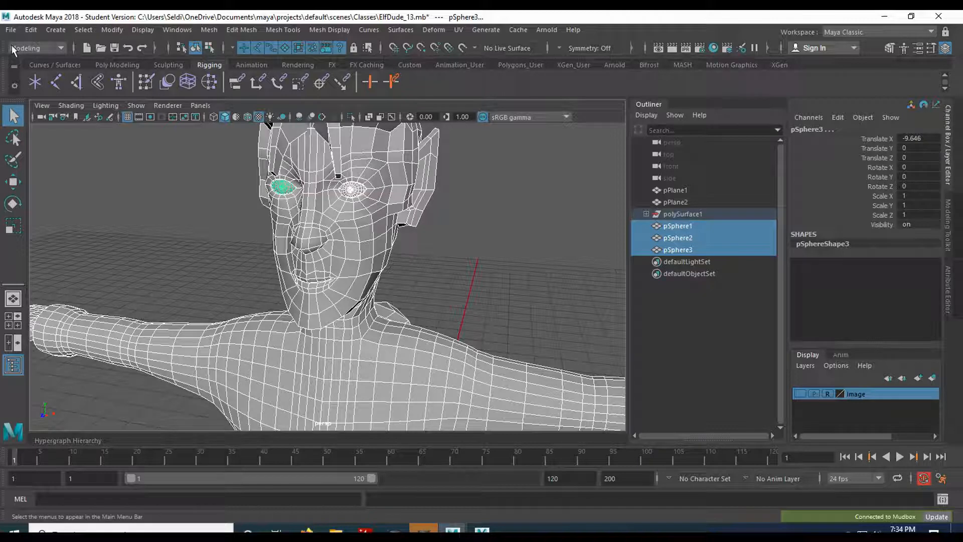
Step: Update the current Mudbox scene with the selected meshes, importing them through the Transfer Details dialog
left_click(11, 30)
mouse_move(70, 173)
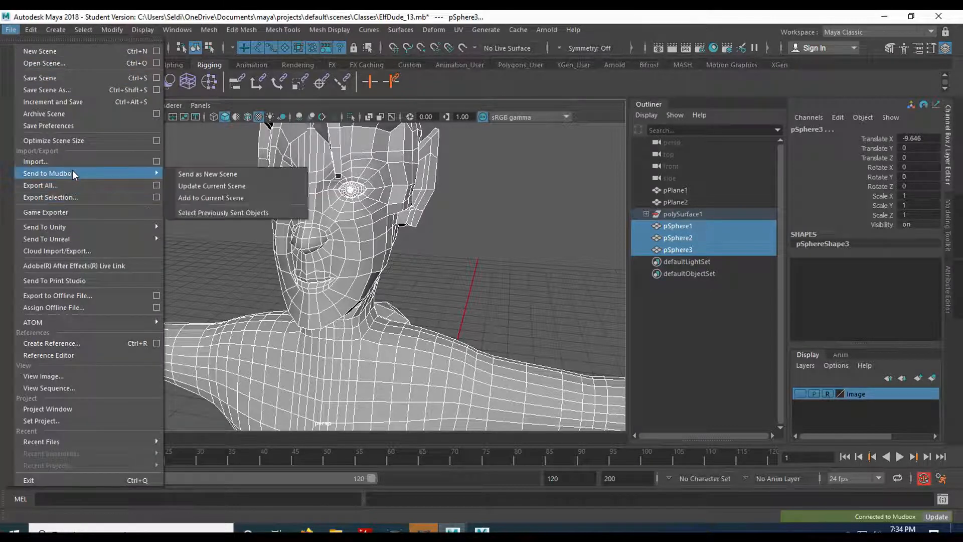
left_click(243, 187)
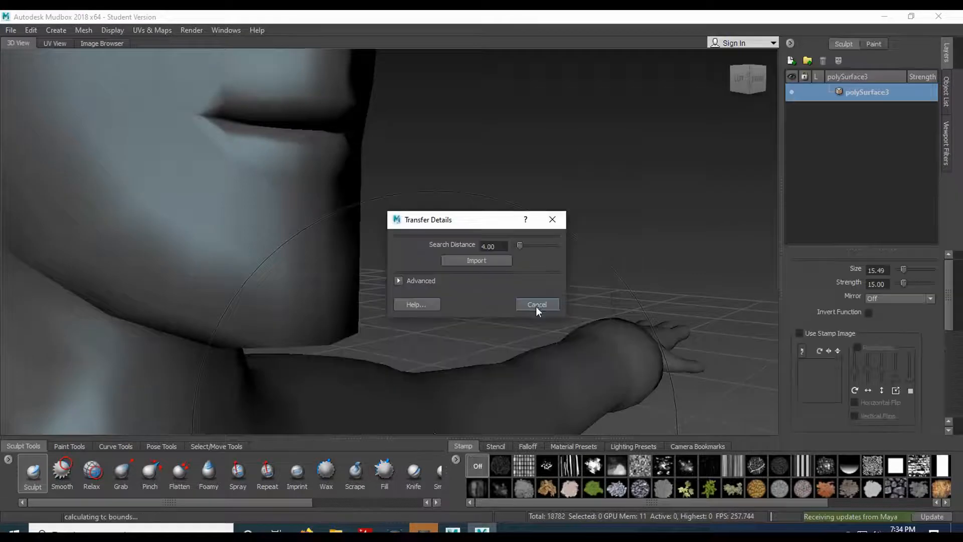
left_click(477, 260)
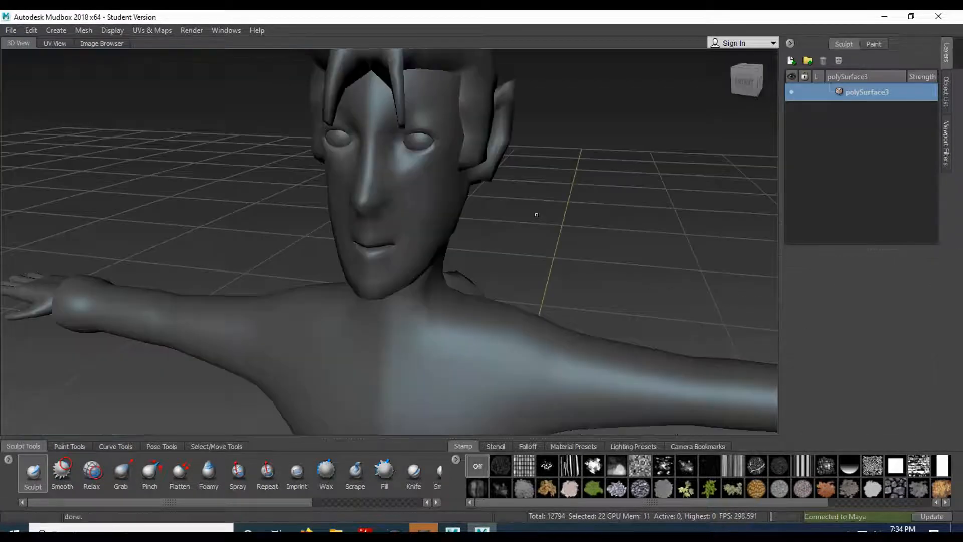
Step: Examine the updated character in Mudbox from several angles, from the mouth and face out to the full body
key("f")
scroll(536, 215, "up", 3)
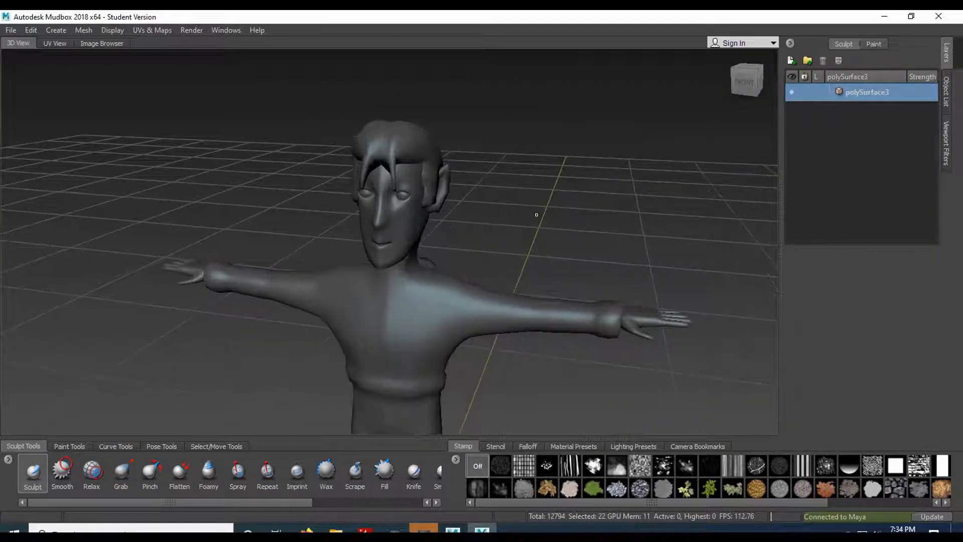
scroll(536, 215, "up", 5)
left_click_drag(536, 215, 517, 168, "alt")
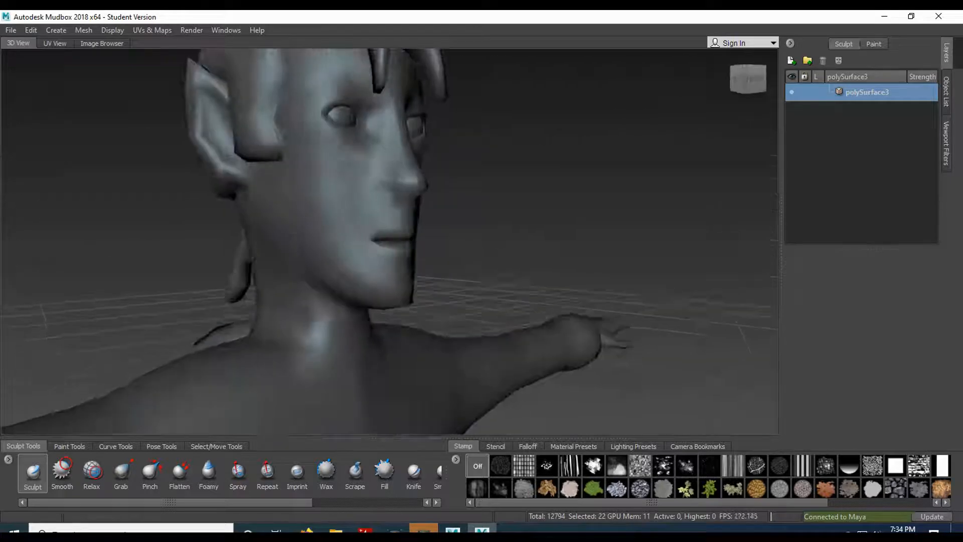
left_click_drag(681, 170, 593, 244, "alt")
right_click_drag(594, 244, 532, 251, "alt")
middle_click_drag(531, 251, 537, 231, "alt")
left_click_drag(536, 231, 395, 219, "alt")
middle_click_drag(395, 219, 353, 319, "alt")
middle_click_drag(573, 182, 566, 200, "alt")
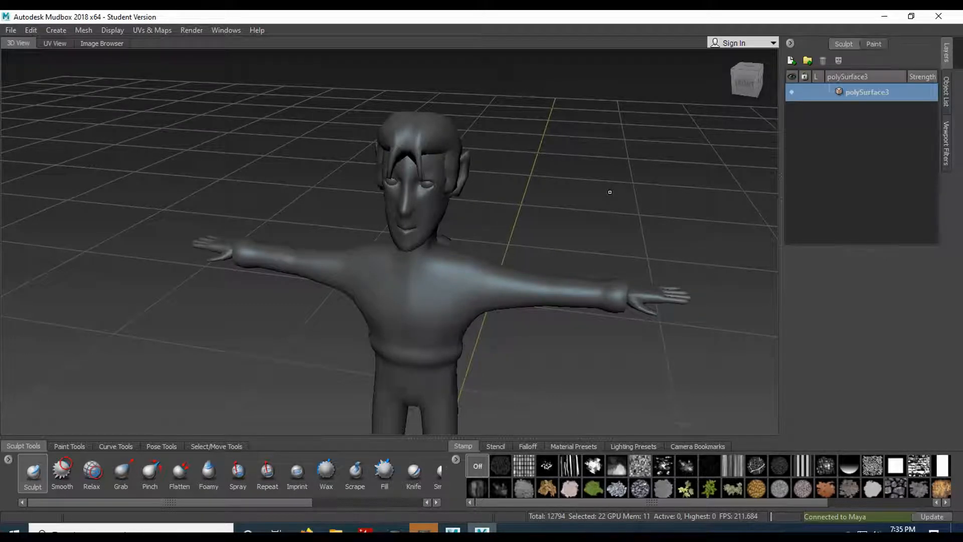
left_click_drag(557, 240, 535, 234, "alt")
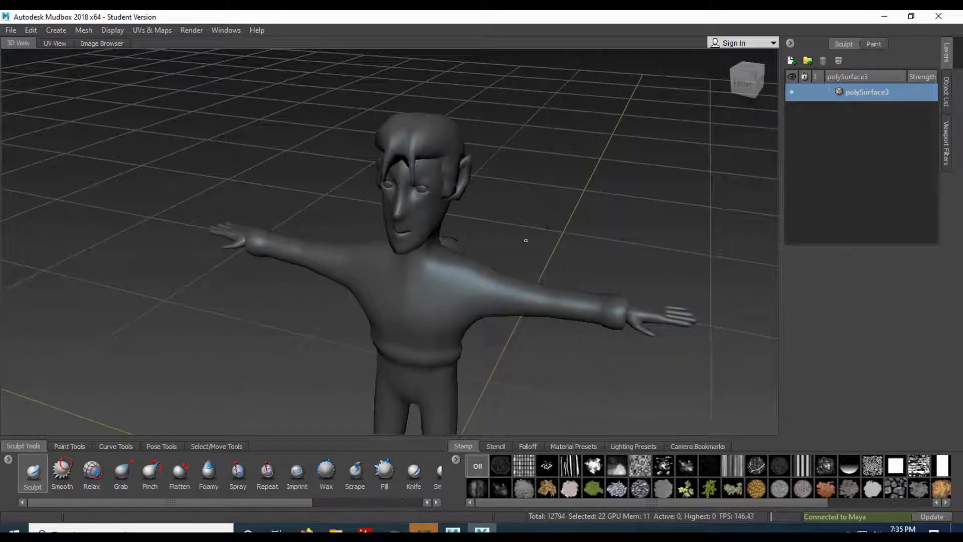
right_click_drag(562, 196, 515, 178, "alt")
middle_click_drag(498, 201, 539, 146, "alt")
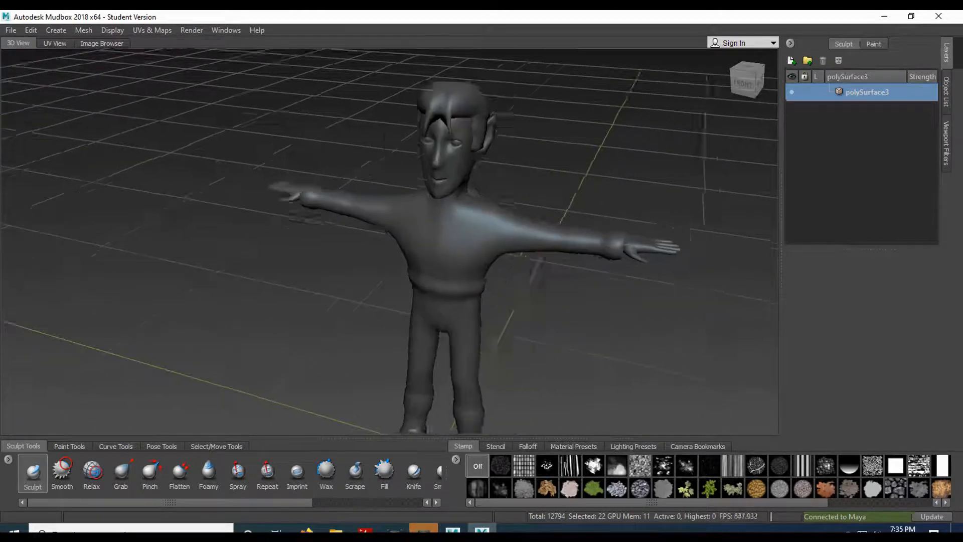
middle_click_drag(550, 189, 477, 198, "alt")
scroll(476, 199, "up", 2)
scroll(477, 198, "down", 3)
scroll(477, 199, "up", 1)
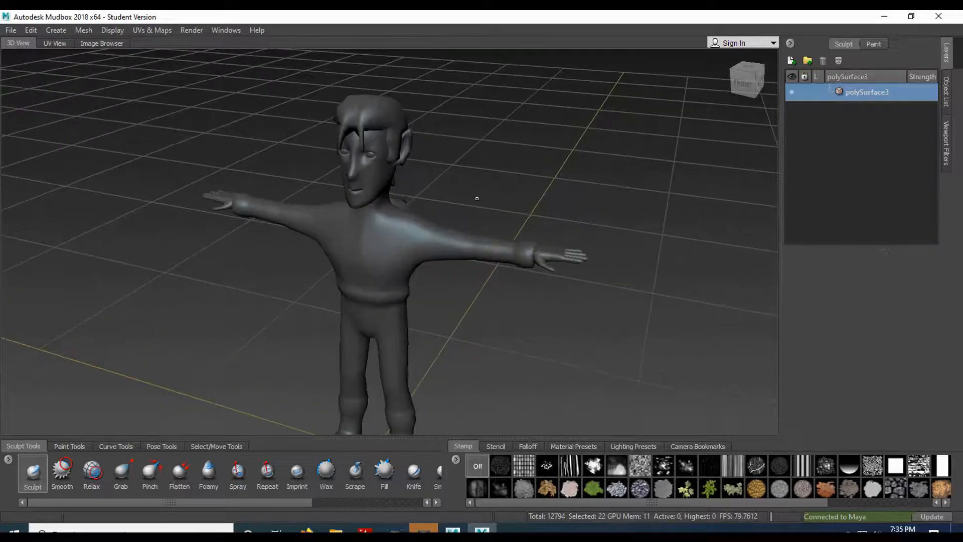
Step: Review the scene's object list, viewport filters and sculpt layers, including the names of the transferred meshes
left_click(946, 92)
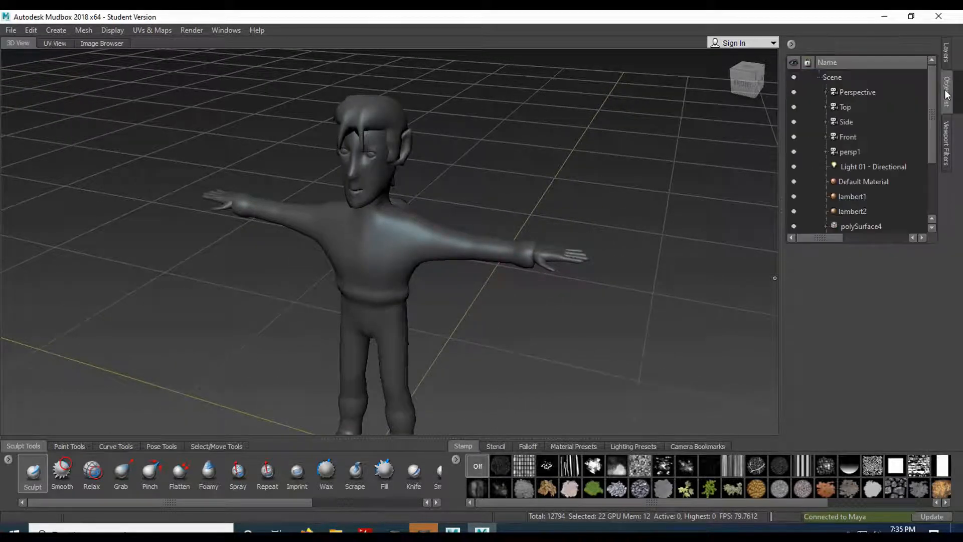
scroll(878, 149, "down", 2)
scroll(877, 149, "up", 2)
left_click(951, 148)
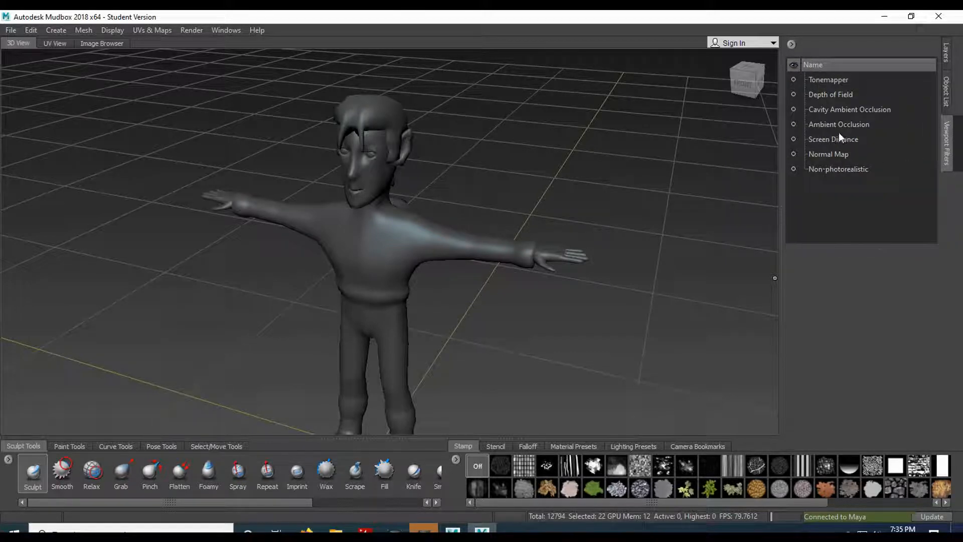
left_click(946, 52)
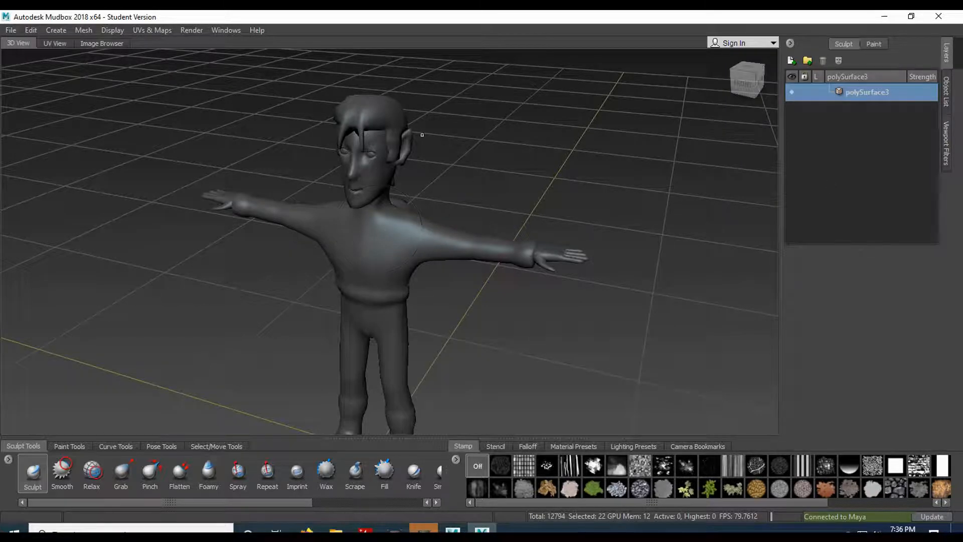
left_click(946, 92)
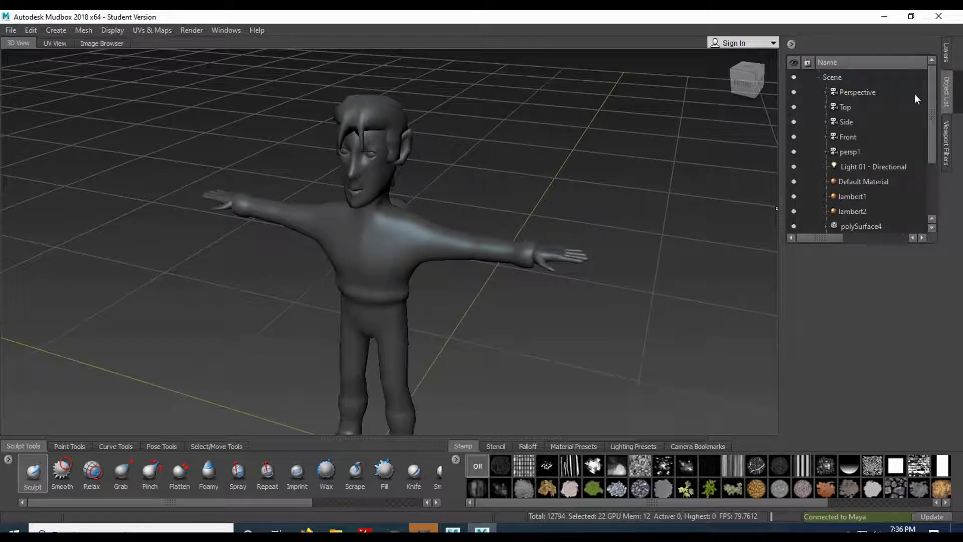
scroll(864, 135, "down", 2)
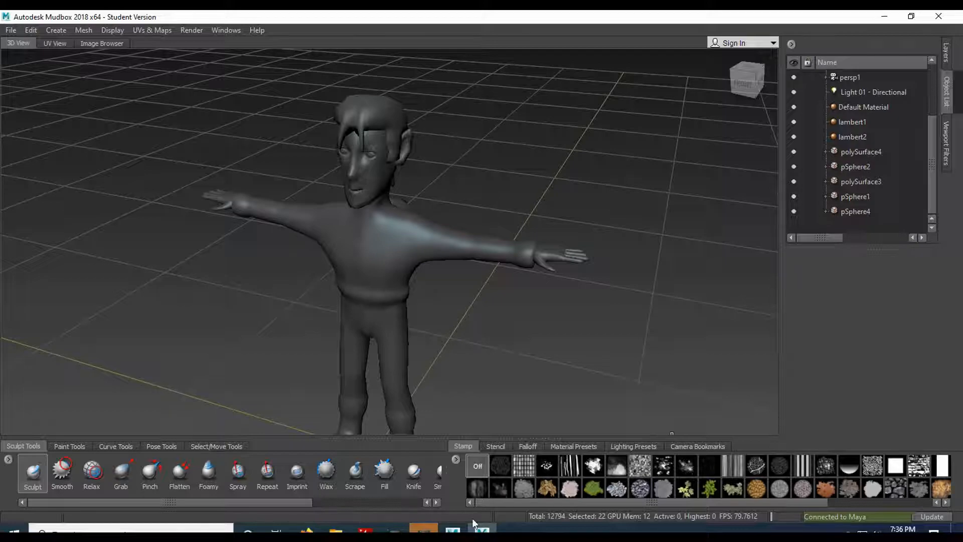
Step: Switch to Maya and rename the character's body mesh as Body
mouse_move(453, 530)
left_click(497, 500)
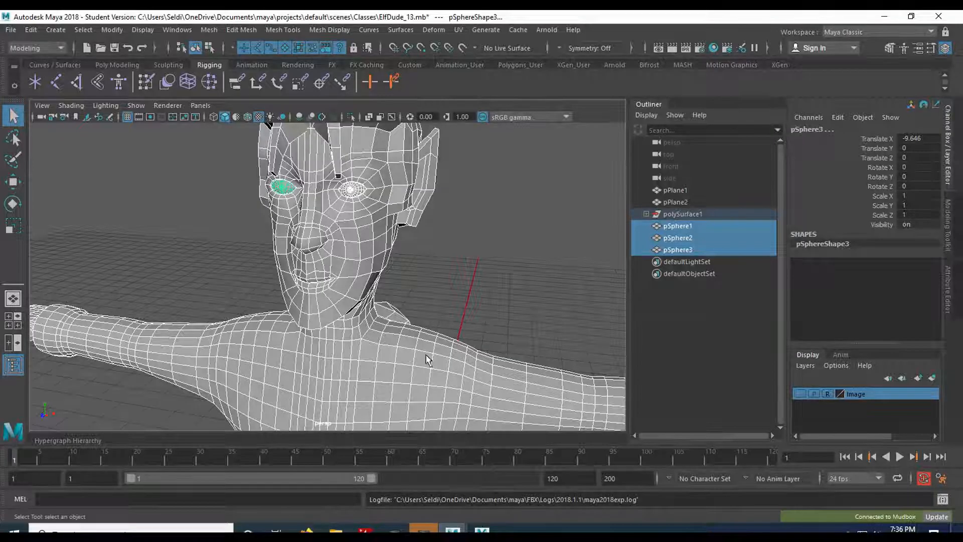
left_click(374, 350)
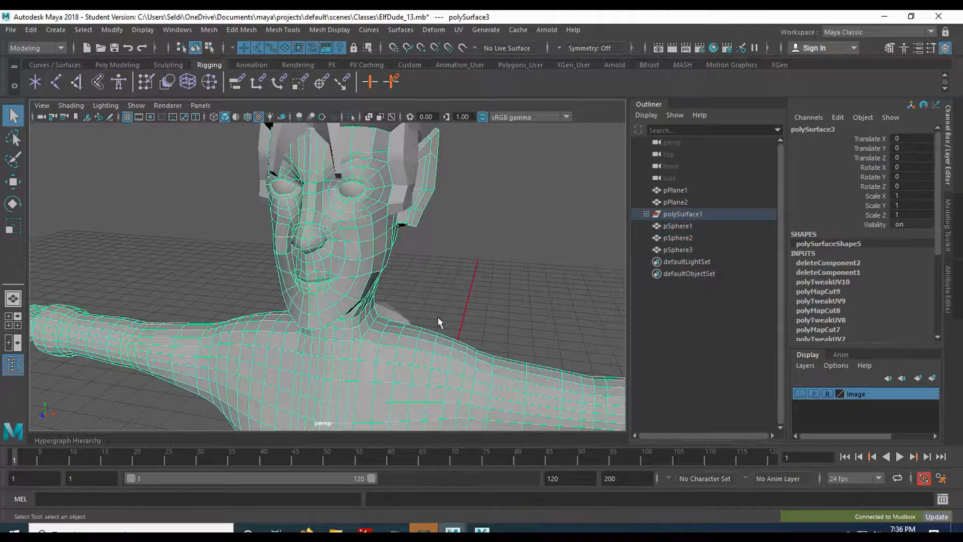
double_click(825, 131)
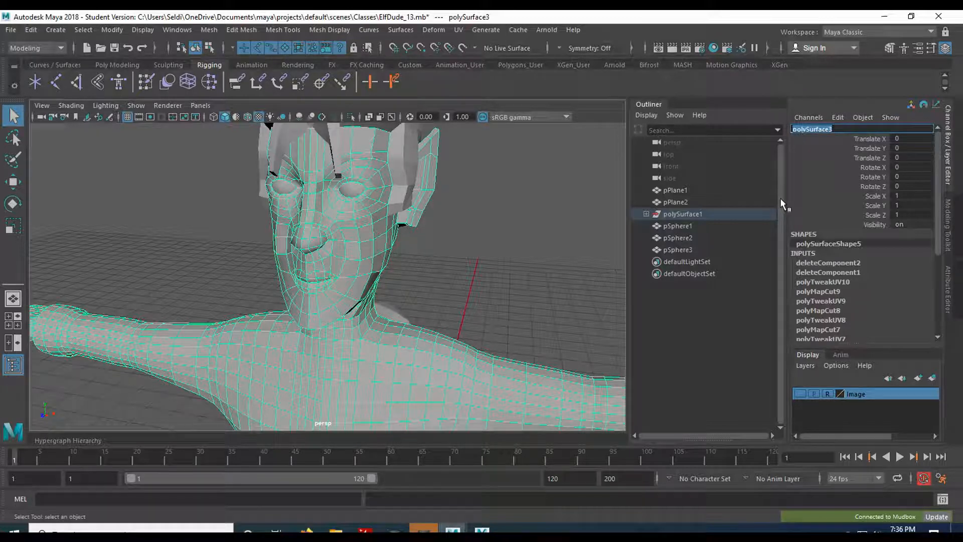
type("Body")
key("Return")
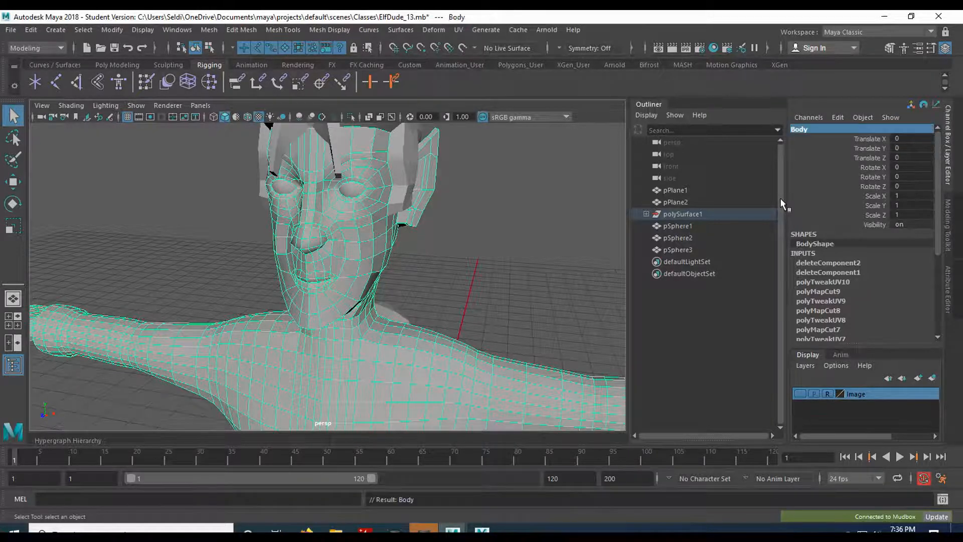
Step: Rename the character's hair mesh as Hair
left_click(402, 165)
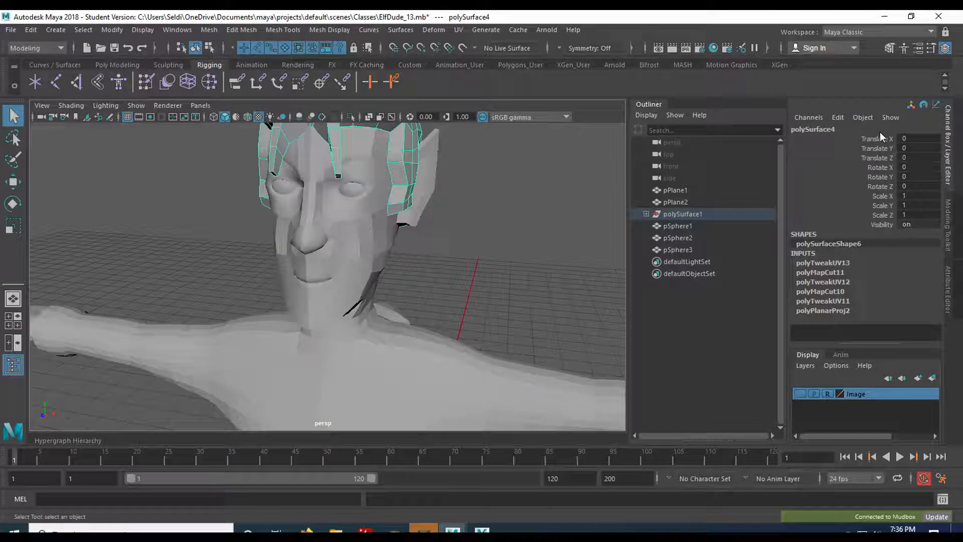
double_click(817, 128)
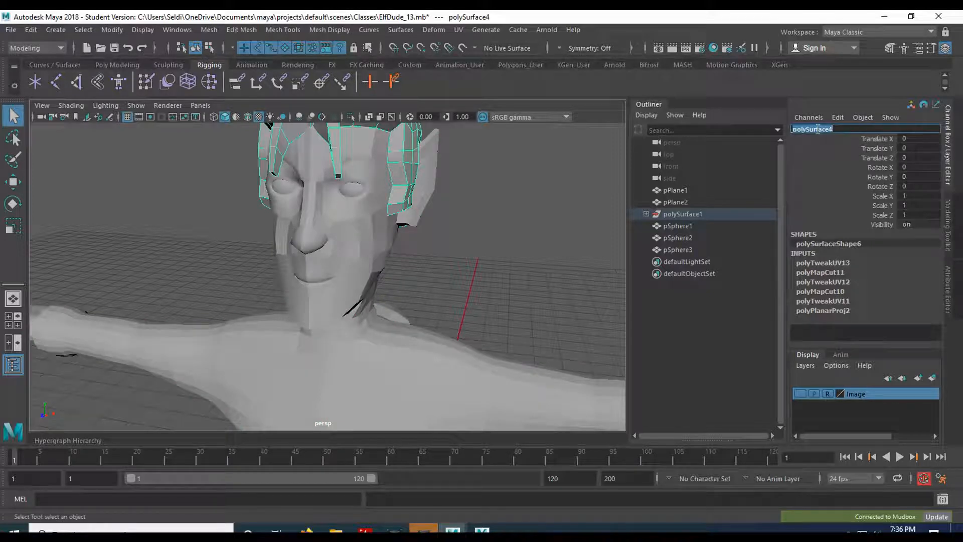
type("Hair")
key("Return")
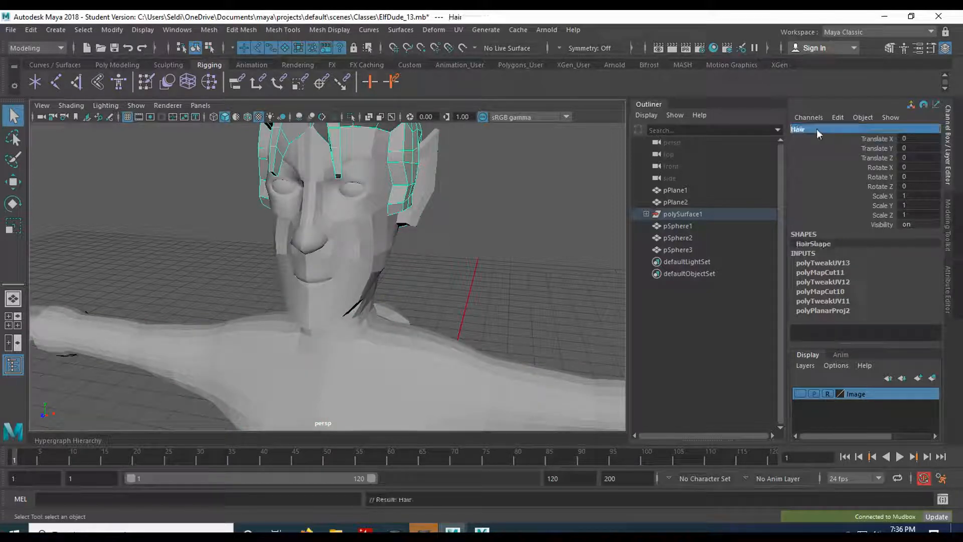
Step: Rename the character's left eyeball, pSphere1, as Left
left_click(349, 186)
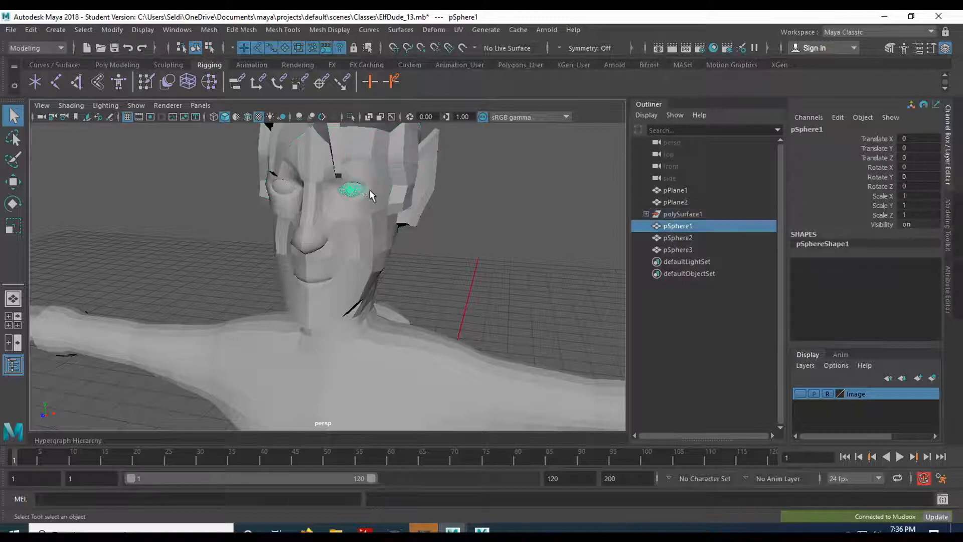
double_click(809, 129)
type("Left")
key("Return")
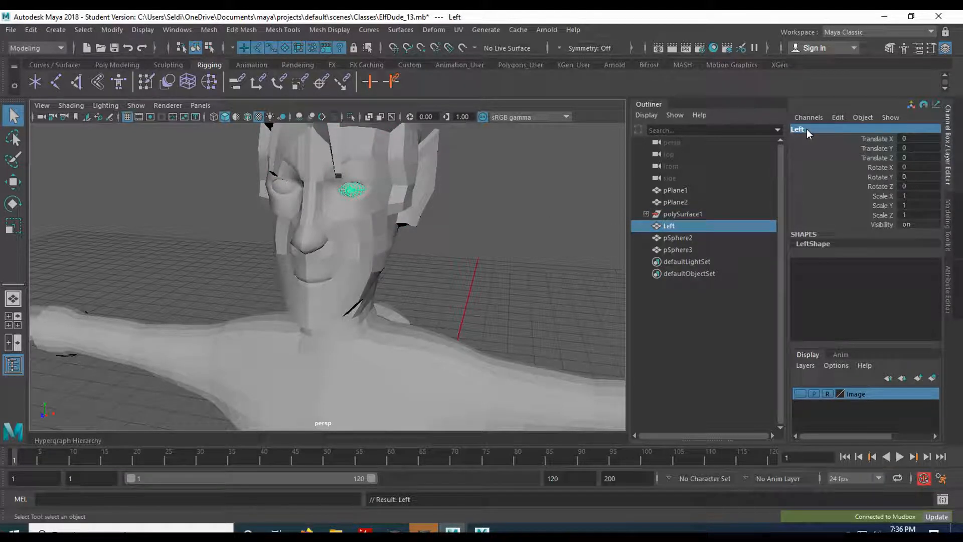
Step: Rename the character's right eyeball, pSphere3, as RightEye
left_click(281, 187)
double_click(830, 129)
type("RightEye")
key("Return")
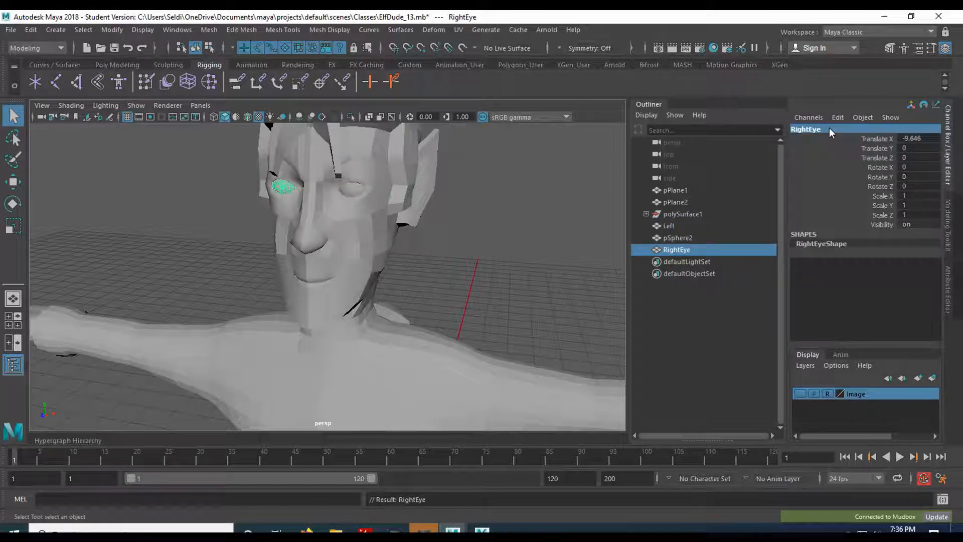
Step: Extend the left eyeball's name to LeftEye
left_click(354, 192)
double_click(805, 129)
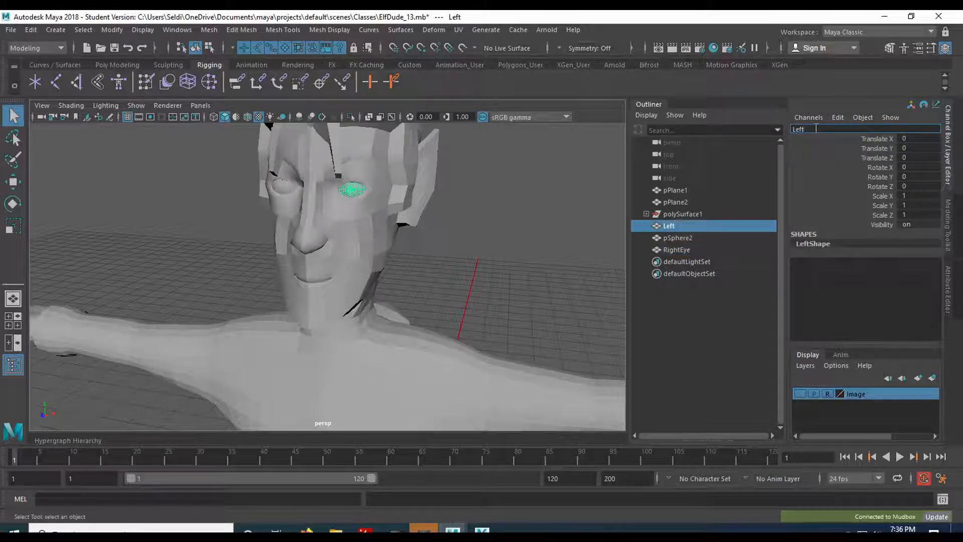
type("Eye")
key("Return")
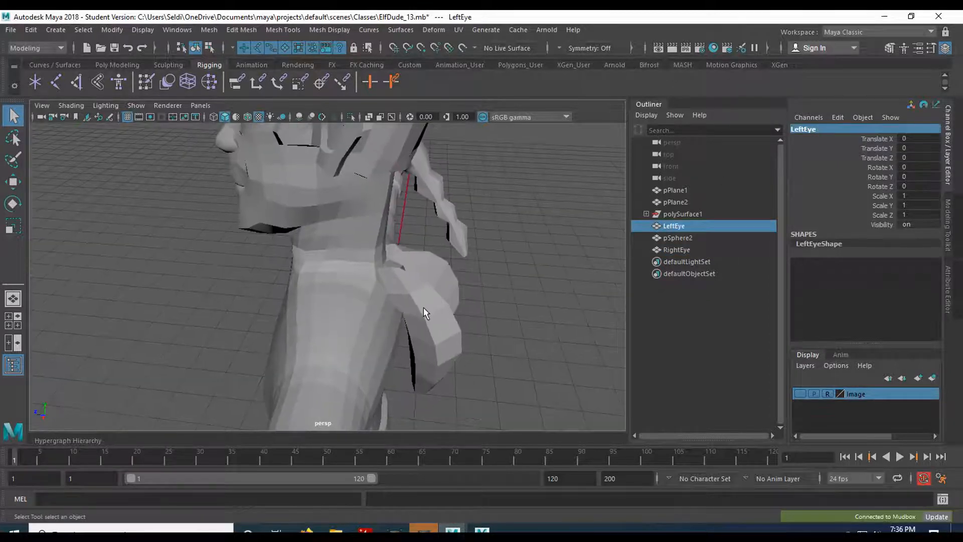
Step: Rename the pSphere2 piece behind the neck as Hoodie
left_click(423, 308)
double_click(816, 131)
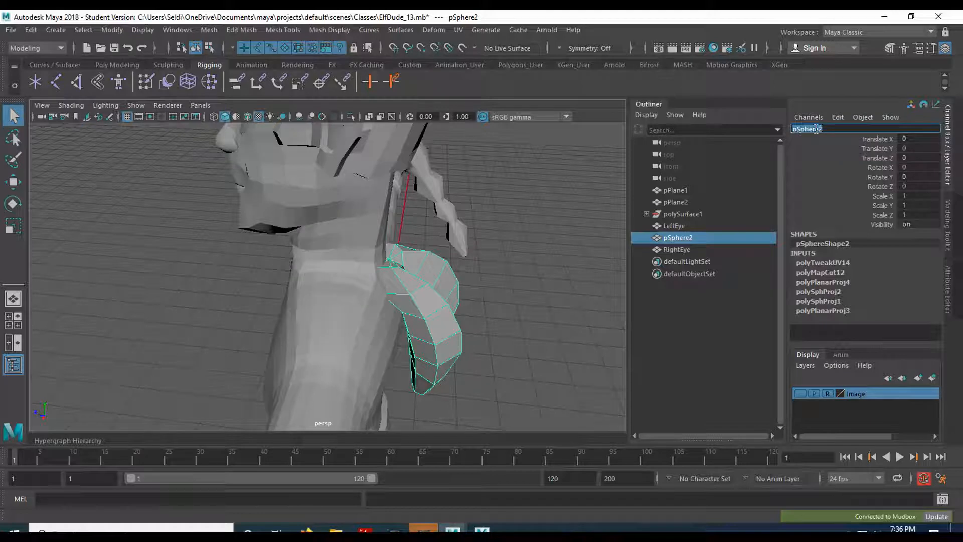
type("Hoodie")
key("Return")
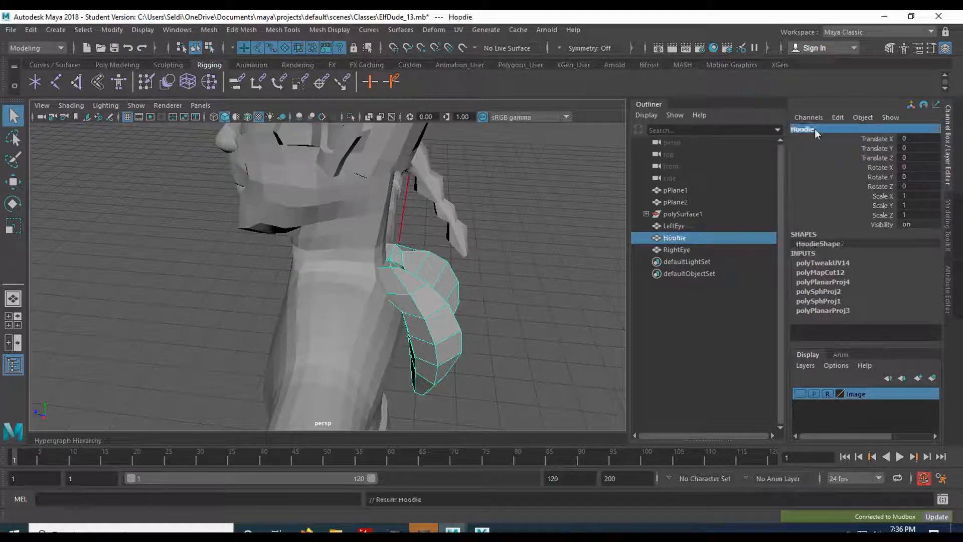
Step: Select all the meshes of the whole character and delete their construction history
scroll(410, 322, "down", 5)
left_click_drag(355, 350, 424, 306, "alt")
scroll(408, 332, "down", 5)
left_click_drag(186, 170, 507, 453)
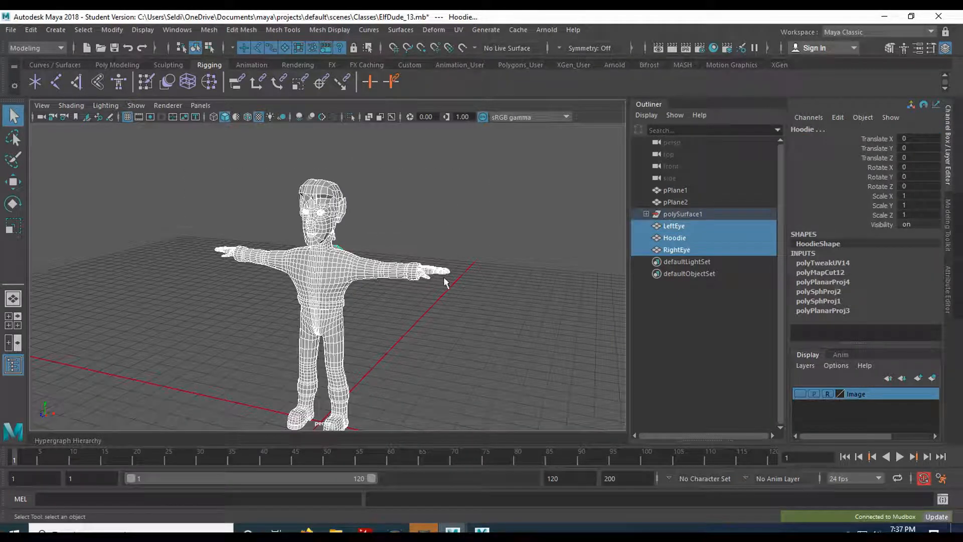
left_click(31, 29)
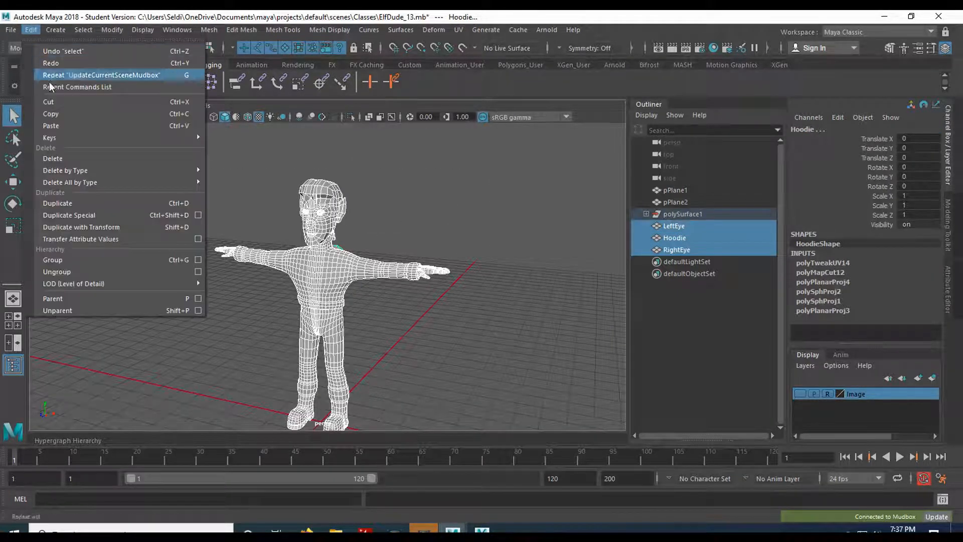
mouse_move(120, 170)
left_click(255, 178)
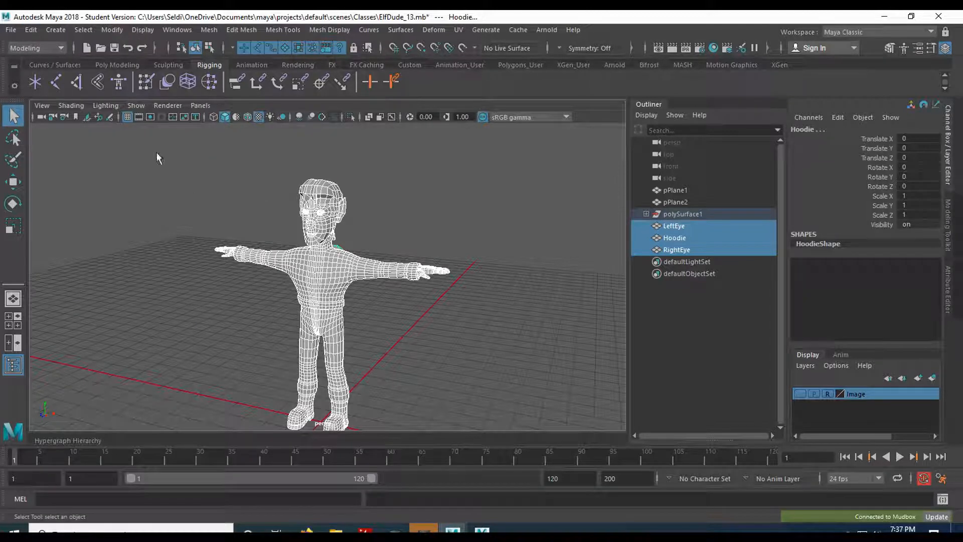
Step: Save the scene as a new version named ElfDude_14.mb, accepting the student version notice
left_click(12, 29)
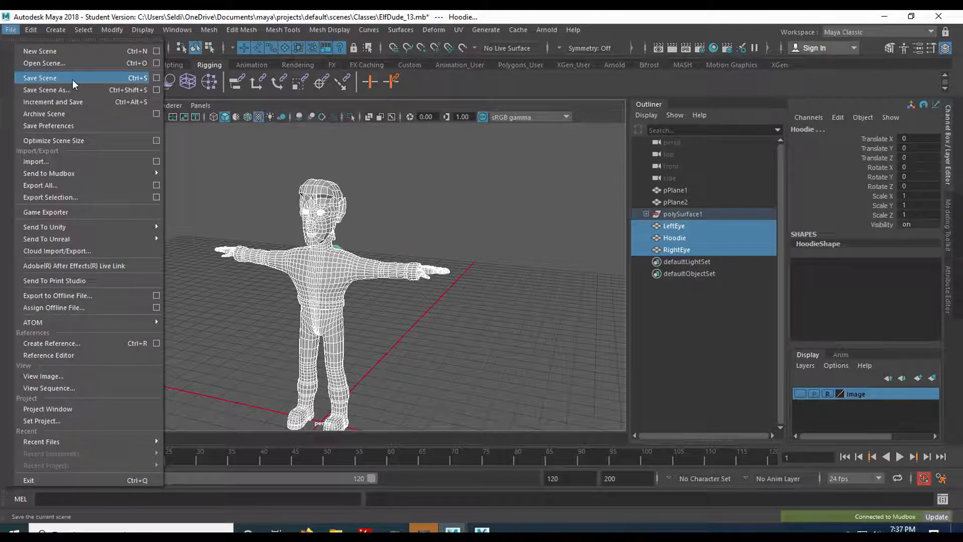
left_click(55, 90)
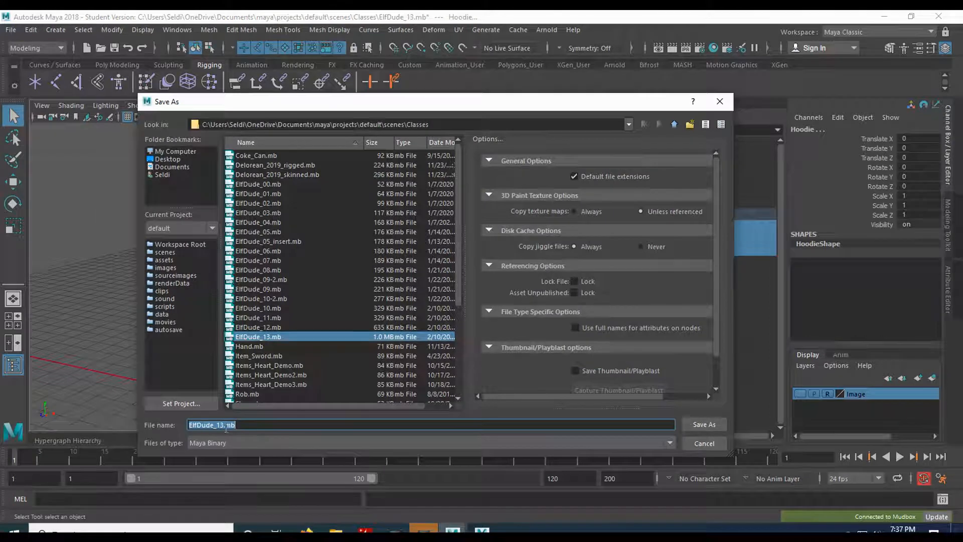
left_click(218, 426)
key("Delete")
type("4")
key("Return")
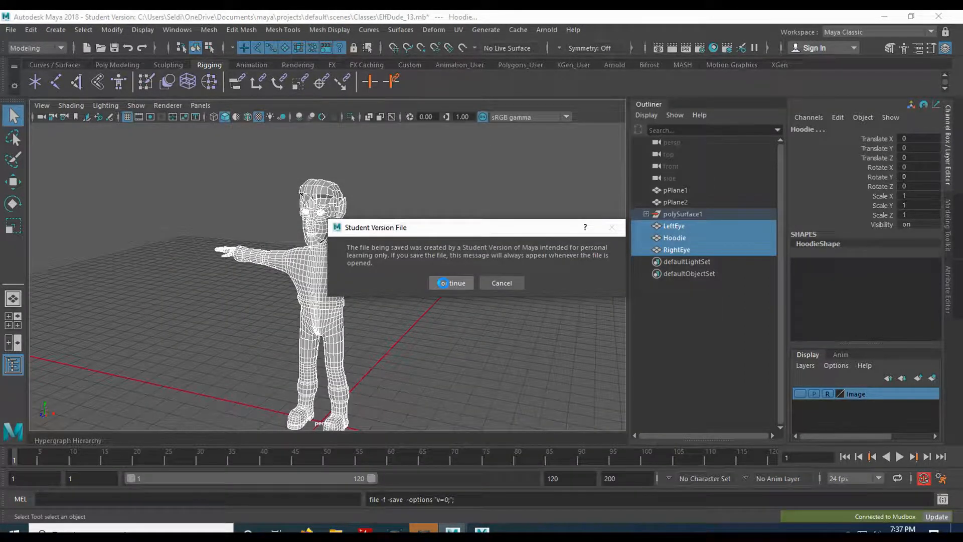
left_click(450, 283)
Step: Update the current Mudbox scene with the selected character meshes, keeping all the meshes with detected problems
left_click(7, 31)
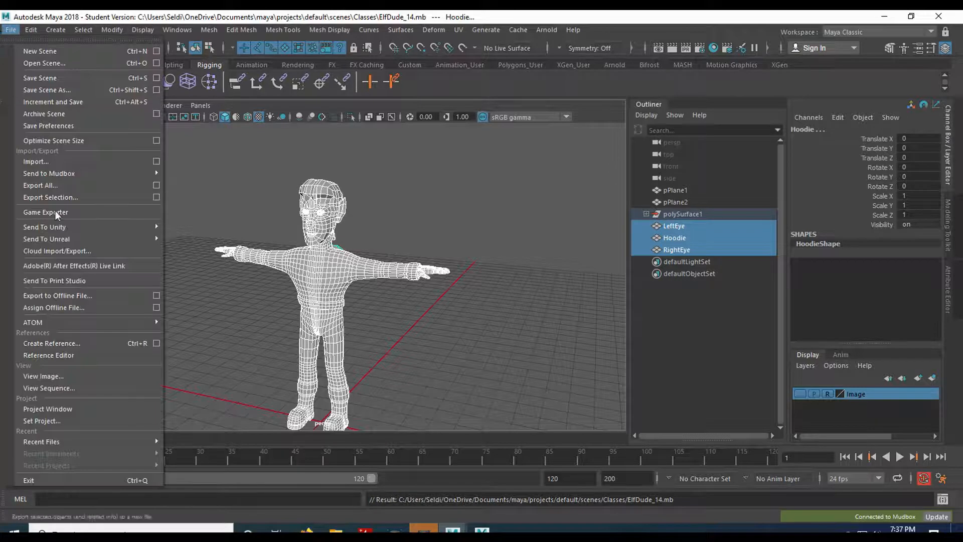
mouse_move(126, 173)
left_click(215, 189)
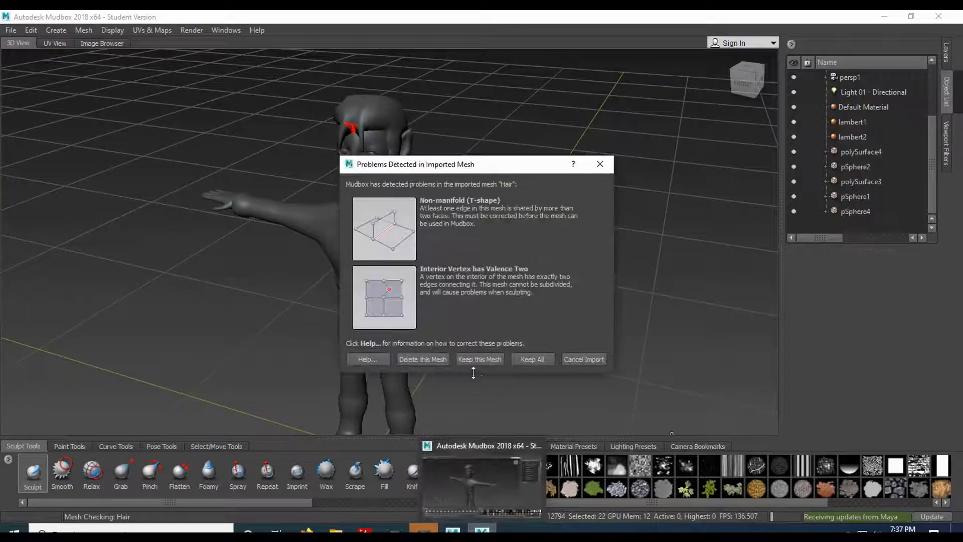
left_click(535, 358)
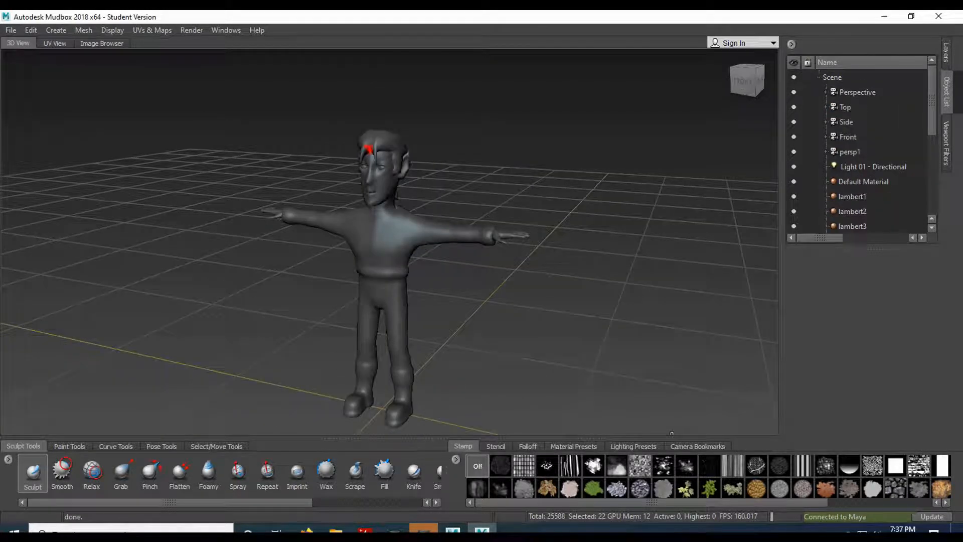
Step: Hide the old duplicate meshes polySurface4, pSphere2, polySurface3, pSphere1 and pSphere4
key("f")
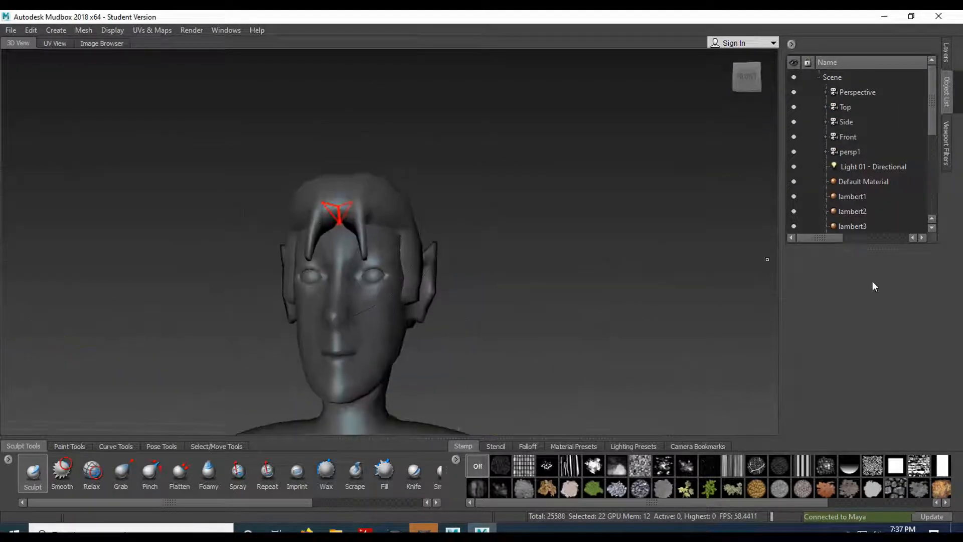
scroll(883, 165, "down", 5)
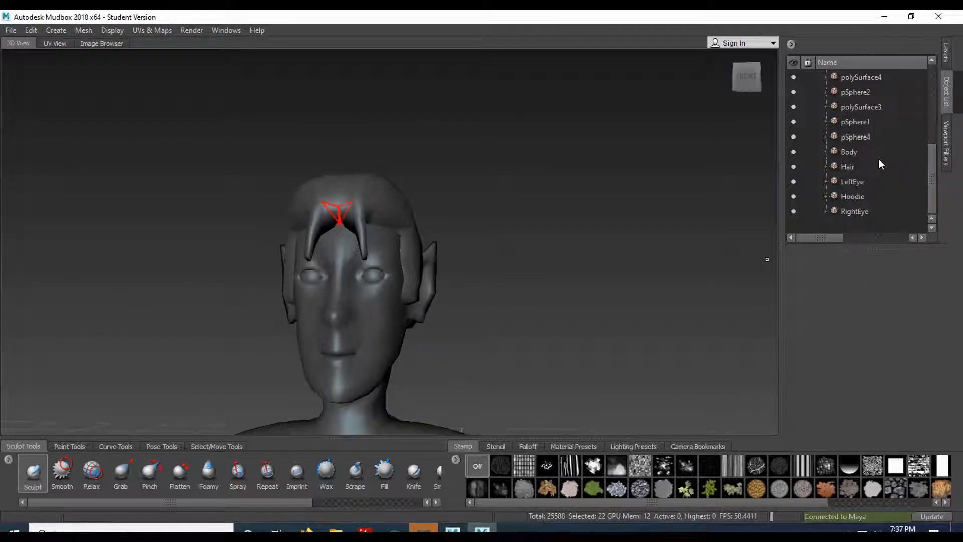
scroll(881, 179, "up", 1)
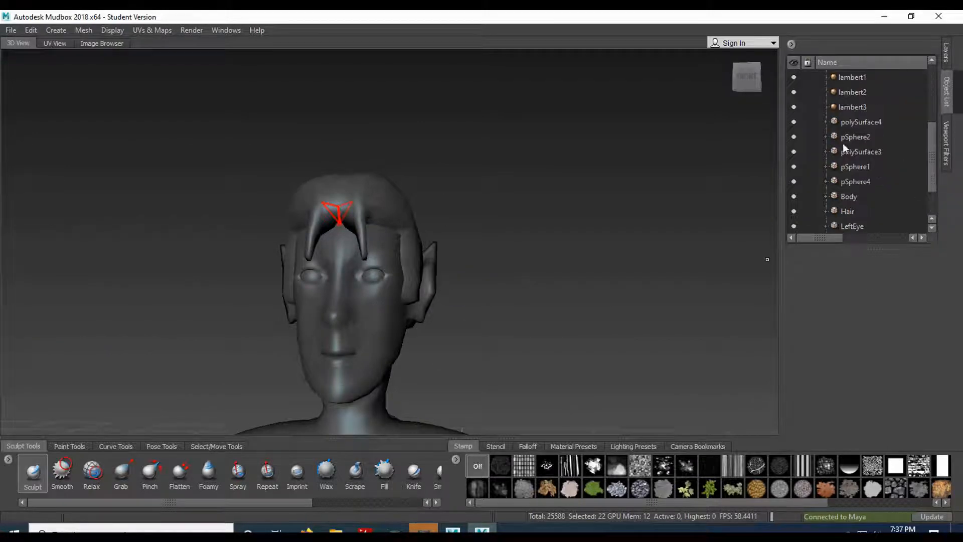
left_click(794, 122)
left_click(794, 136)
left_click(793, 151)
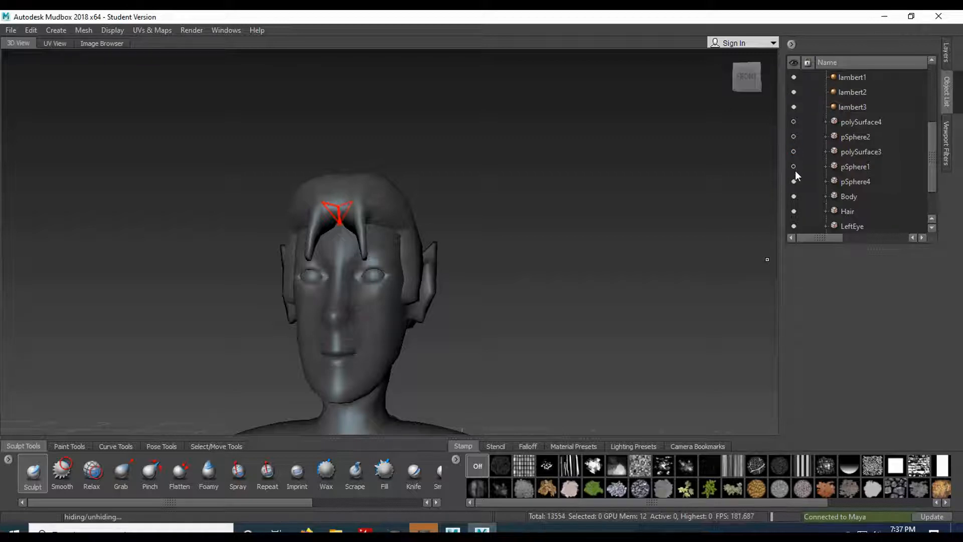
left_click(794, 182)
left_click(794, 166)
scroll(529, 234, "down", 4)
middle_click_drag(522, 290, 513, 198, "alt")
Step: Start a new Mudbox scene without saving the current one, and dismiss the Welcome window
left_click(11, 30)
left_click(25, 40)
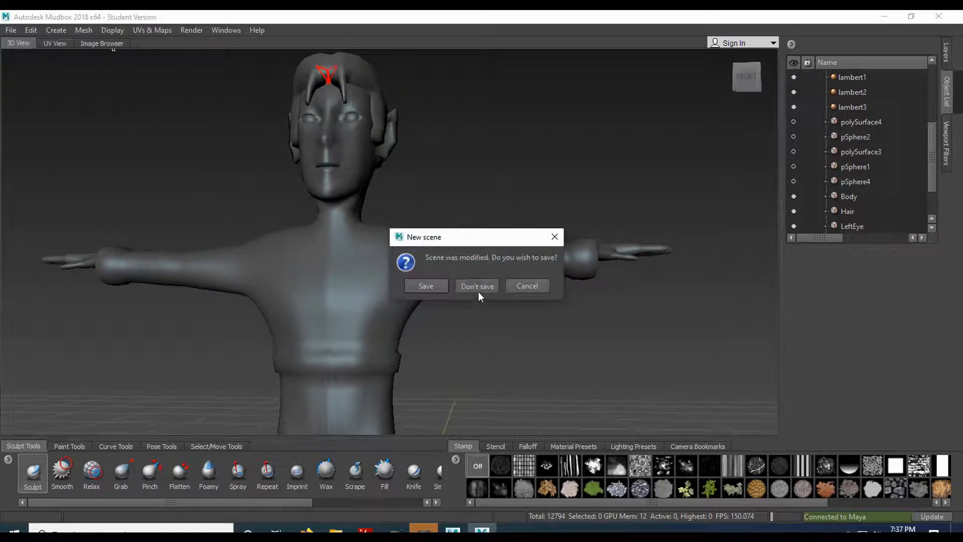
left_click(477, 290)
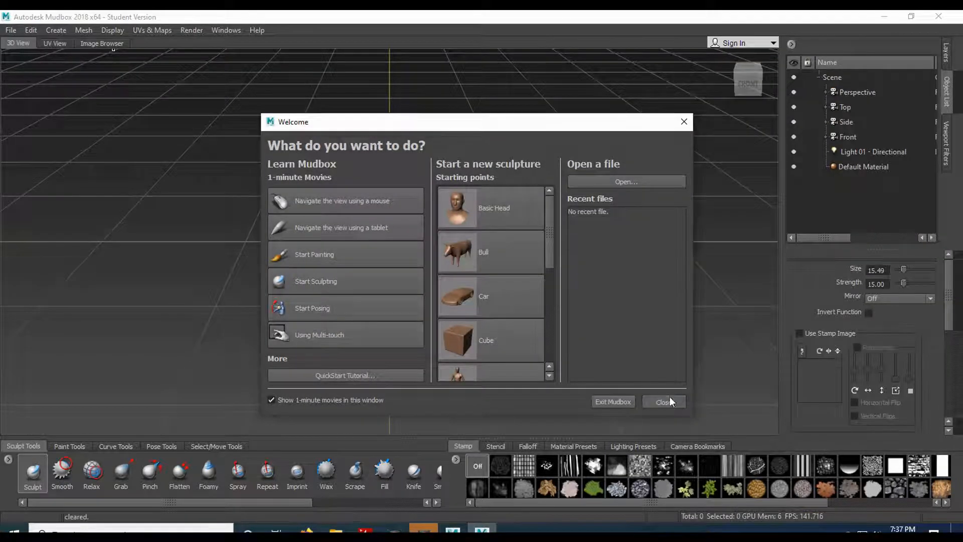
left_click(663, 402)
Step: Switch to Maya, update the current Mudbox scene with the selected meshes, keep all flagged meshes and return to Mudbox
left_click(452, 529)
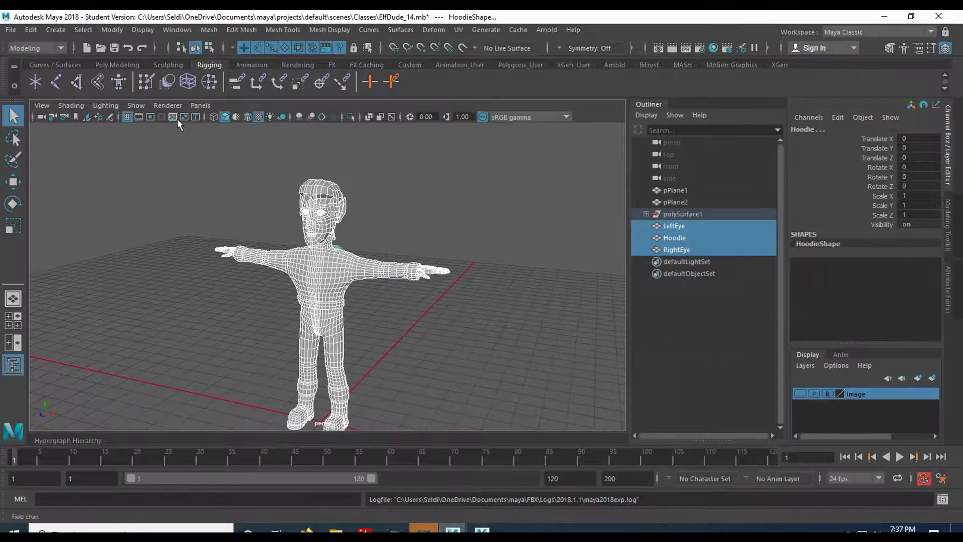
left_click(11, 30)
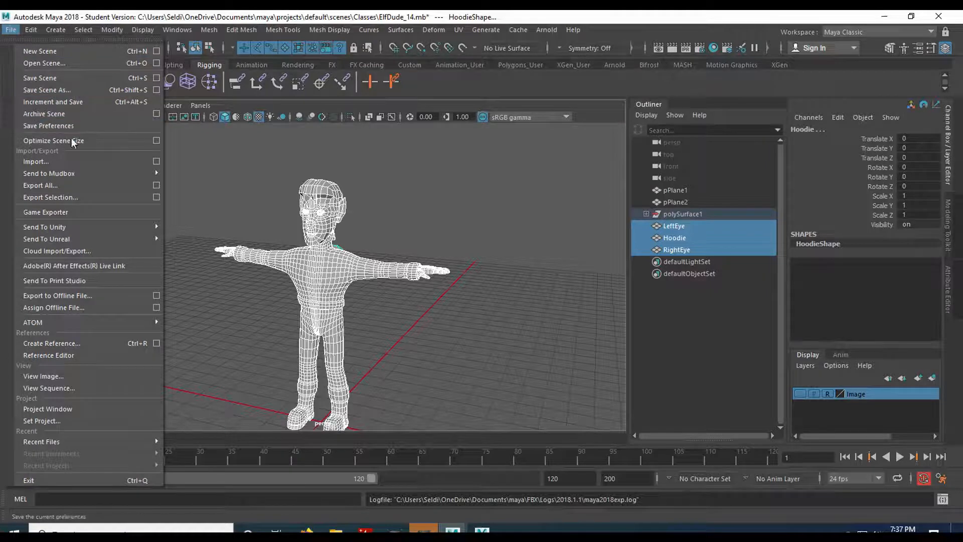
left_click(185, 186)
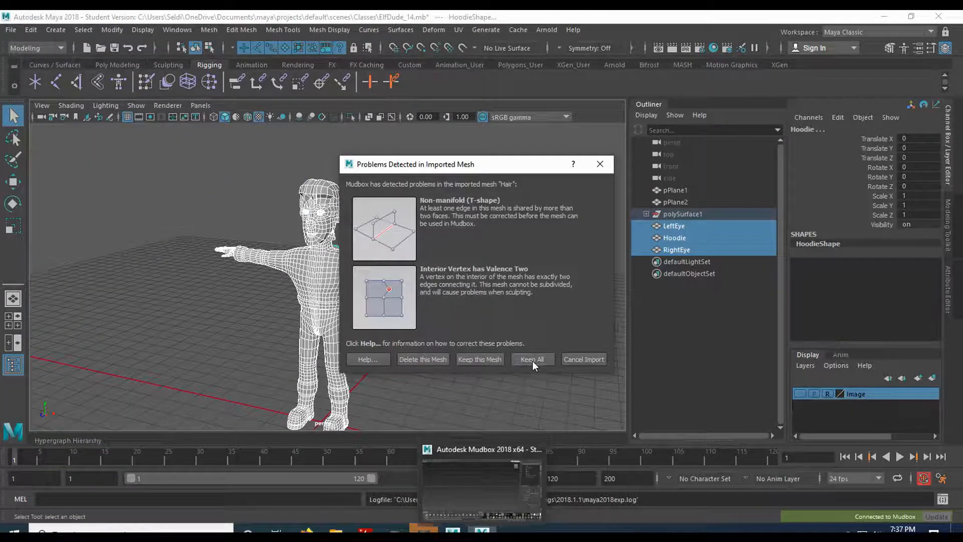
left_click(531, 360)
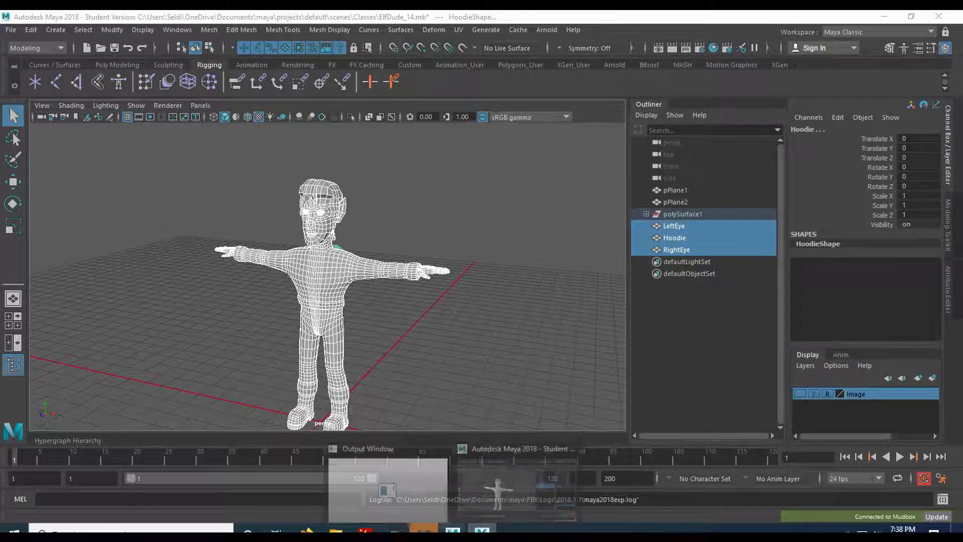
left_click(395, 482)
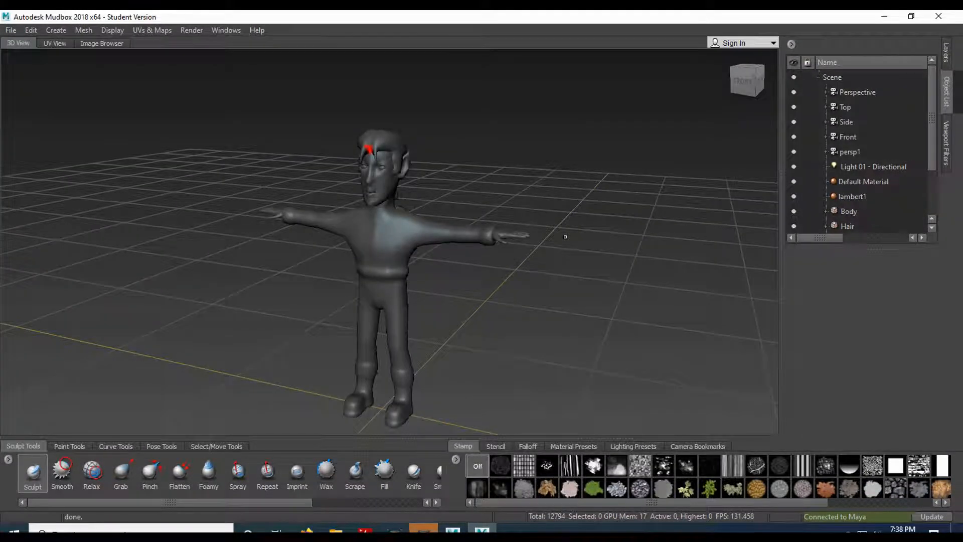
Step: Toggle the Body mesh's visibility, leave it hidden and examine the highlighted problem area at the front of the hair
scroll(823, 142, "down", 2)
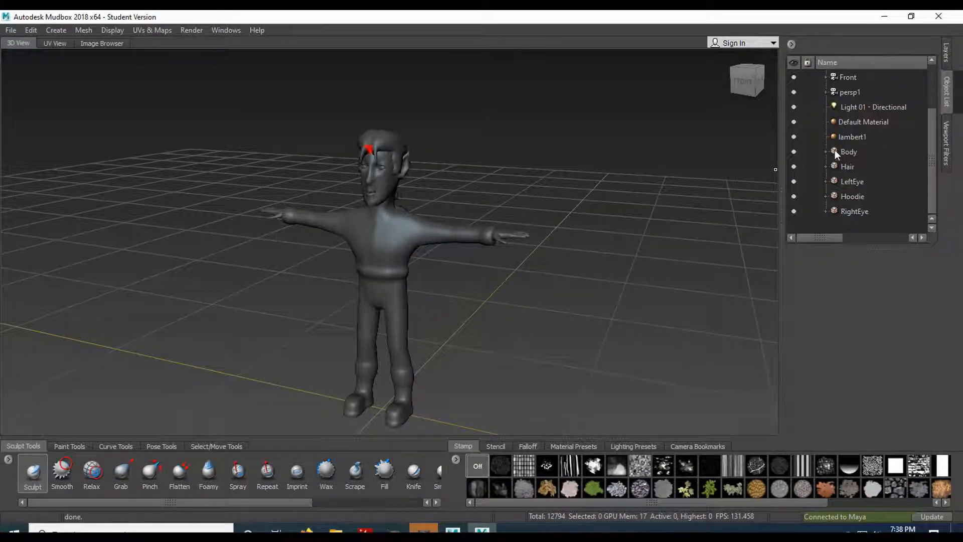
left_click(793, 151)
left_click(793, 152)
left_click(793, 152)
left_click(793, 151)
left_click(793, 151)
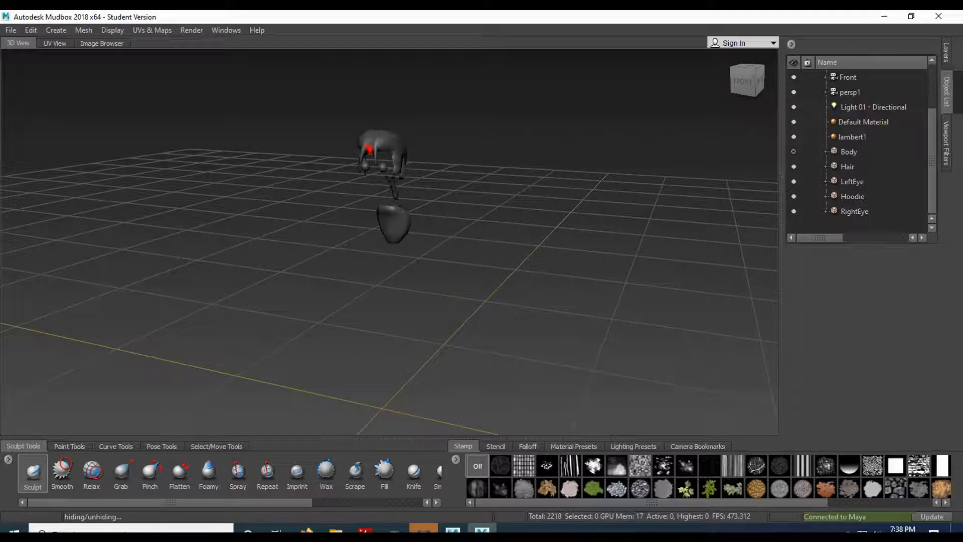
right_click_drag(396, 110, 477, 152, "alt")
middle_click_drag(477, 153, 502, 192, "alt")
right_click_drag(502, 192, 497, 226, "alt")
left_click_drag(496, 226, 531, 213, "alt")
right_click_drag(531, 213, 467, 287, "alt")
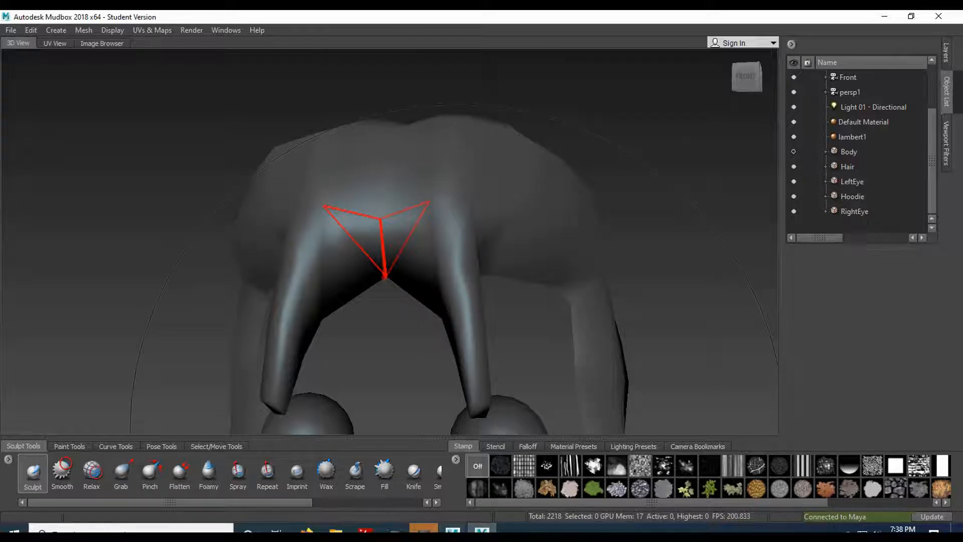
Step: Switch to Maya and display the vertex faces of the Hair mesh at the forehead
left_click(453, 530)
left_click(489, 484)
right_click_drag(325, 301, 409, 221, "alt")
middle_click_drag(408, 220, 453, 450, "alt")
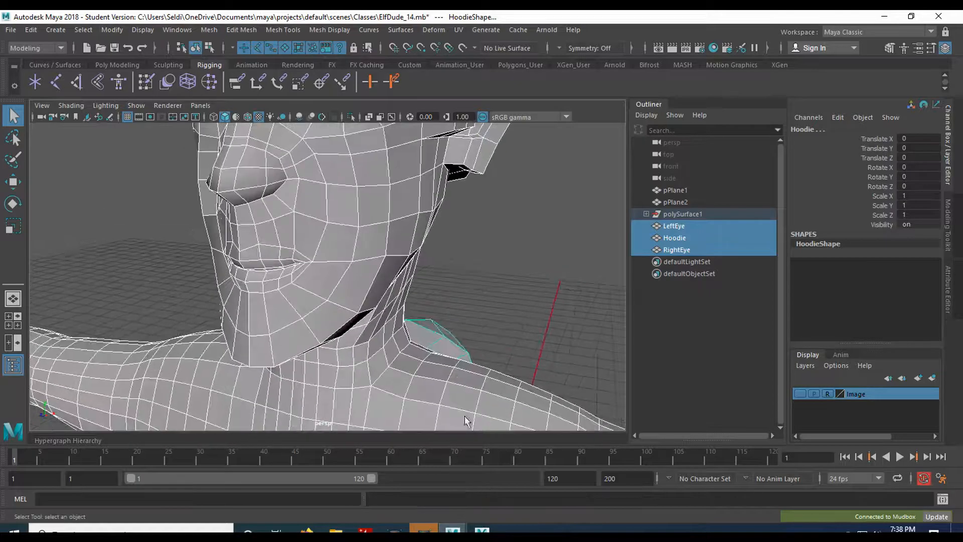
left_click(496, 286)
middle_click_drag(479, 218, 503, 440, "alt")
left_click(317, 128)
left_click_drag(291, 175, 413, 170, "alt")
middle_click_drag(413, 170, 370, 248, "alt")
left_click_drag(370, 247, 387, 173, "alt")
right_click(387, 173)
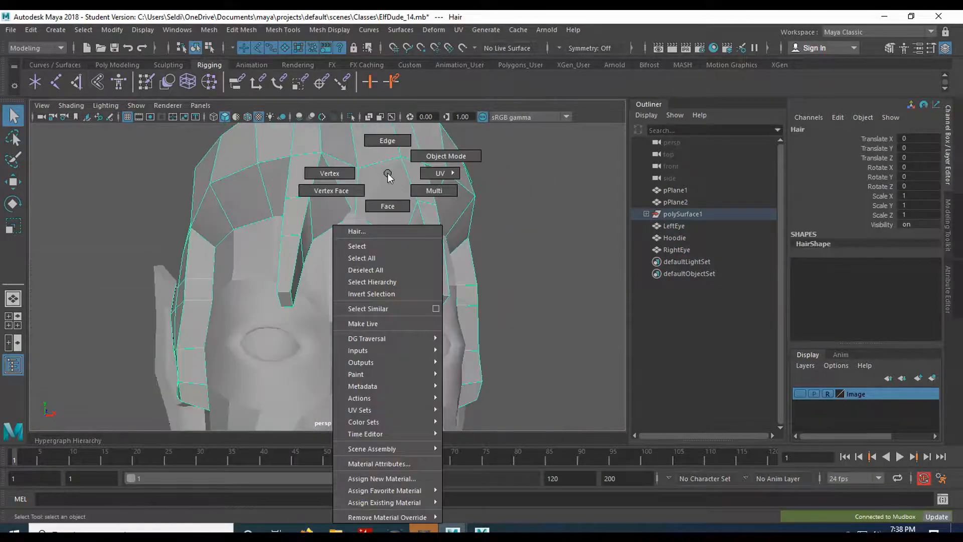
left_click(332, 190)
scroll(366, 189, "up", 2)
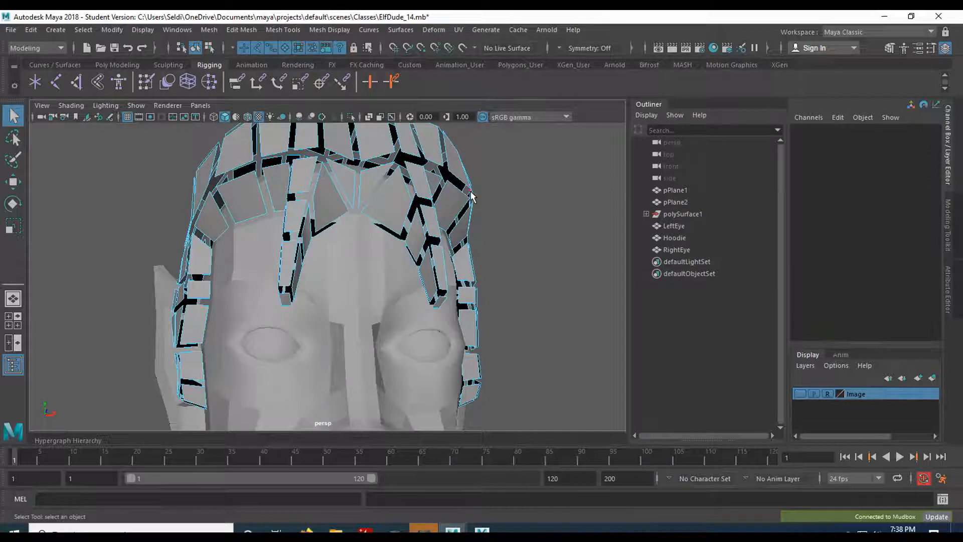
Step: Examine the underside of the hair's front fringe and pick the vertex next to its inner corner
scroll(472, 196, "up", 4)
left_click_drag(465, 157, 478, 280, "alt")
middle_click_drag(511, 282, 288, 197, "alt")
left_click_drag(287, 197, 415, 187, "alt")
middle_click_drag(414, 187, 219, 177, "alt")
left_click_drag(218, 176, 301, 191, "alt")
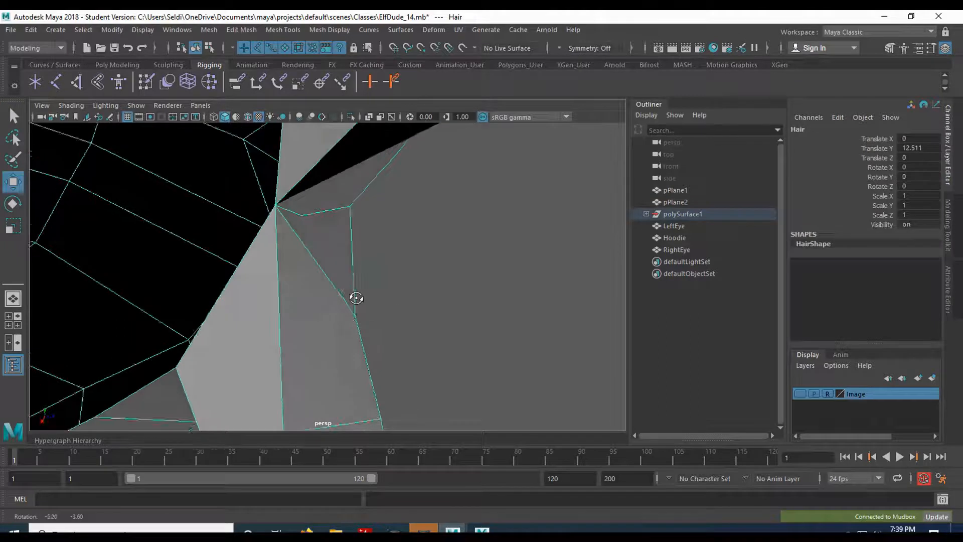
left_click_drag(355, 297, 326, 291, "alt")
right_click_drag(284, 227, 257, 195)
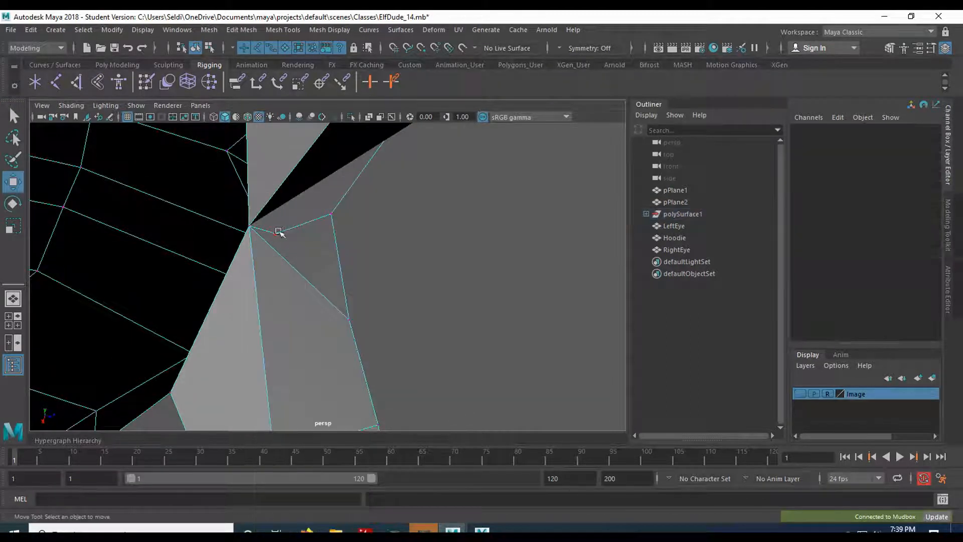
left_click(276, 230)
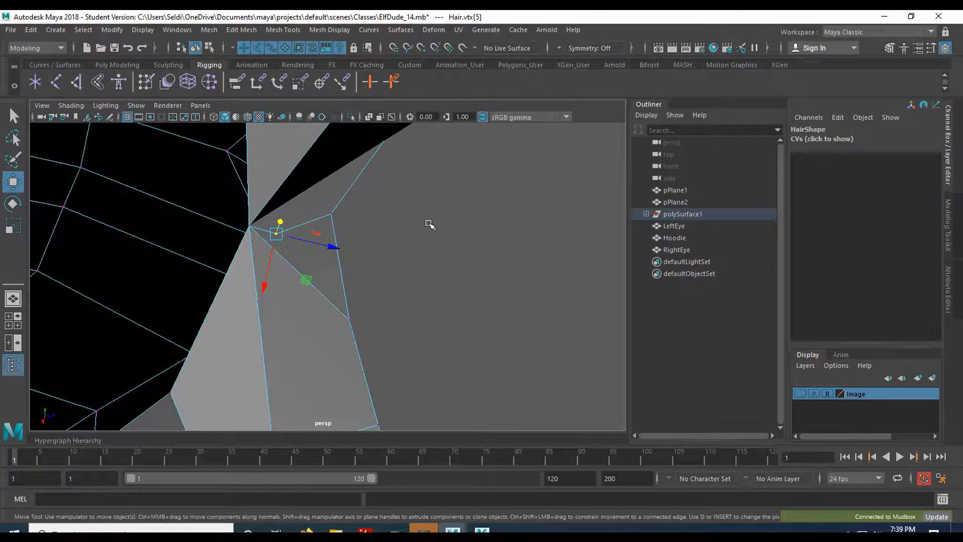
left_click(429, 224)
left_click_drag(430, 224, 352, 230, "alt")
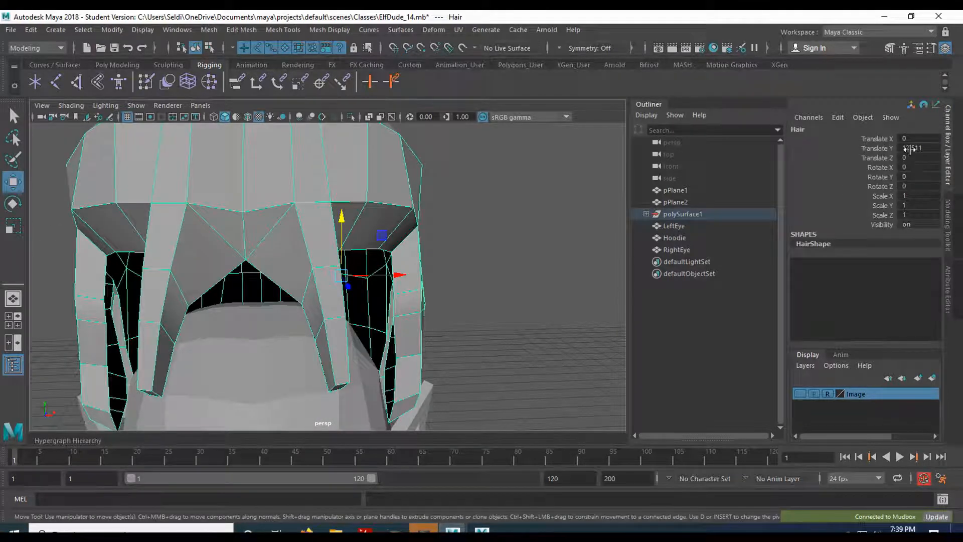
Step: Set the Hair mesh's Translate Y to 0 to place it back on the head, and deselect it
left_click(909, 149)
type("0")
key("Return")
middle_click_drag(373, 396, 329, 242, "alt")
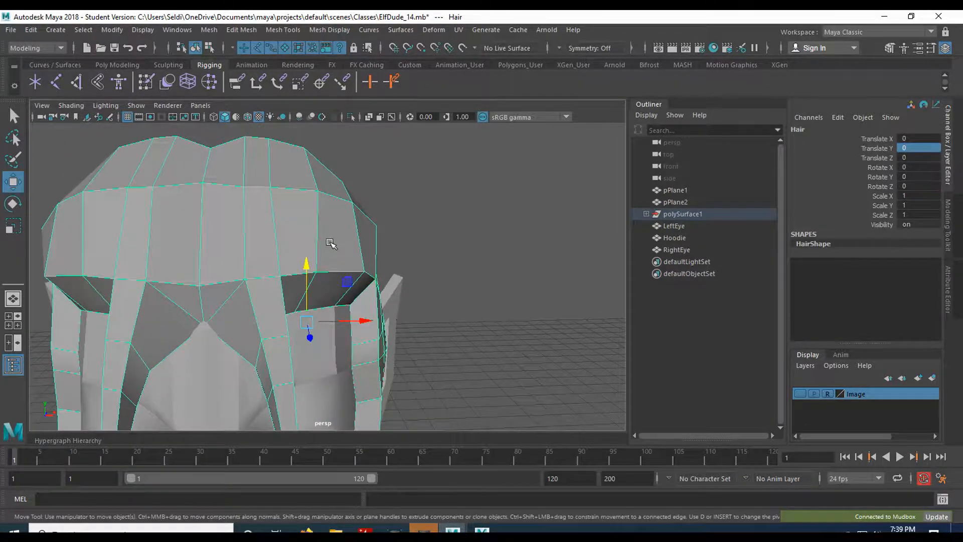
scroll(330, 246, "down", 5)
middle_click_drag(416, 353, 410, 280, "alt")
left_click(415, 303)
left_click_drag(425, 324, 363, 316, "alt")
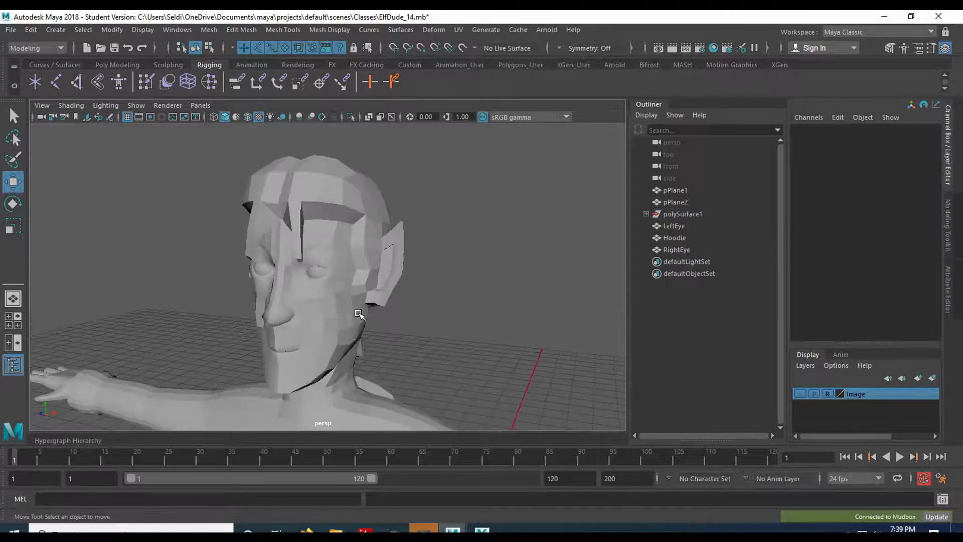
Step: Update the current Mudbox scene with the Hair mesh, importing the transferred details with a search distance of 4.00
left_click(302, 197)
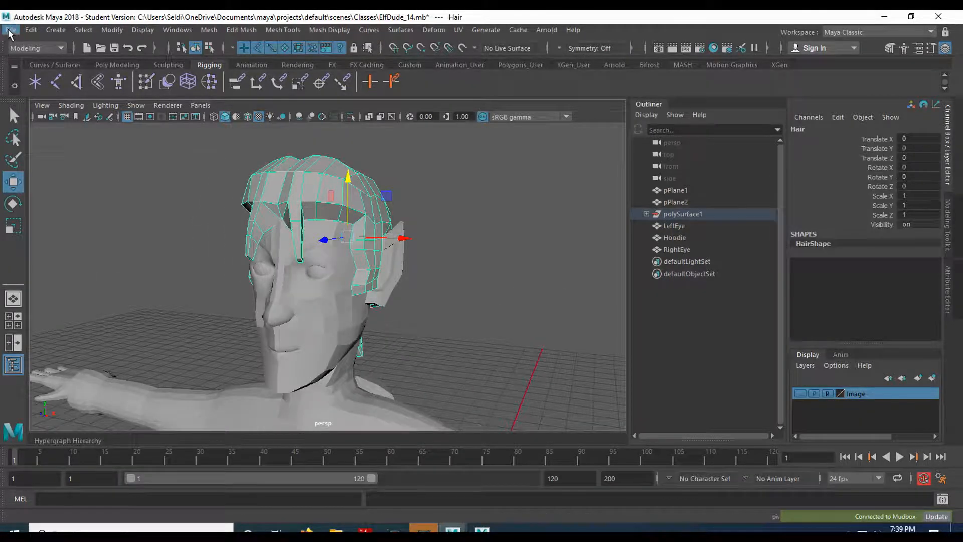
left_click(11, 30)
mouse_move(80, 173)
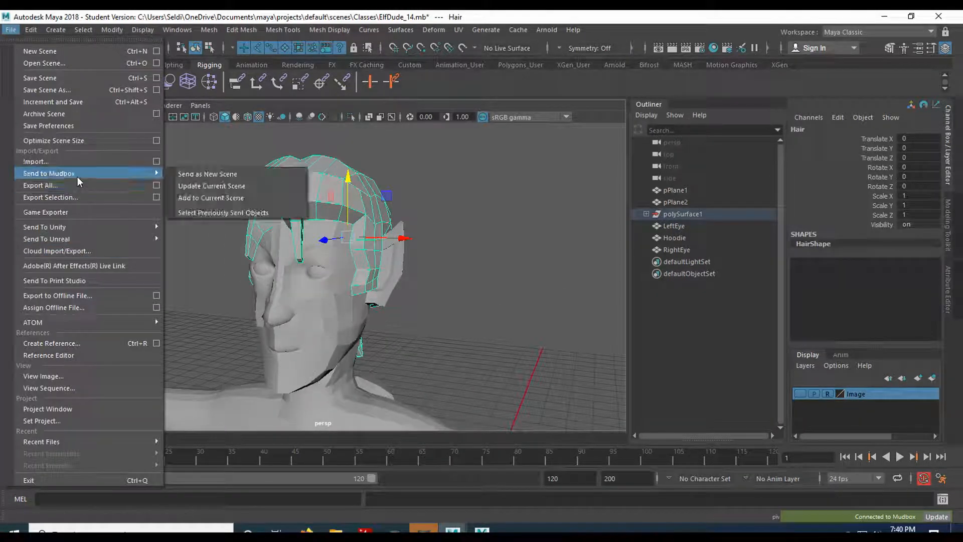
left_click(213, 186)
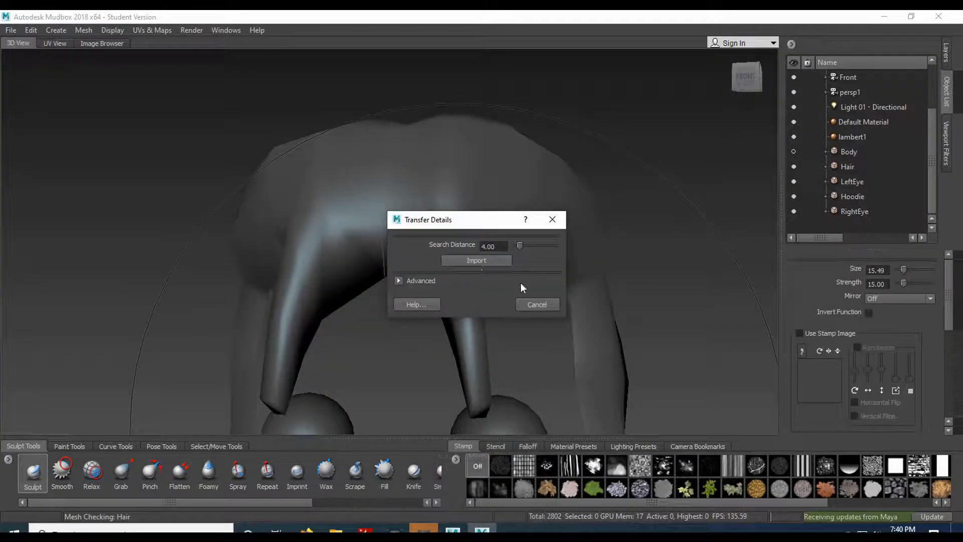
left_click(484, 261)
left_click(476, 285)
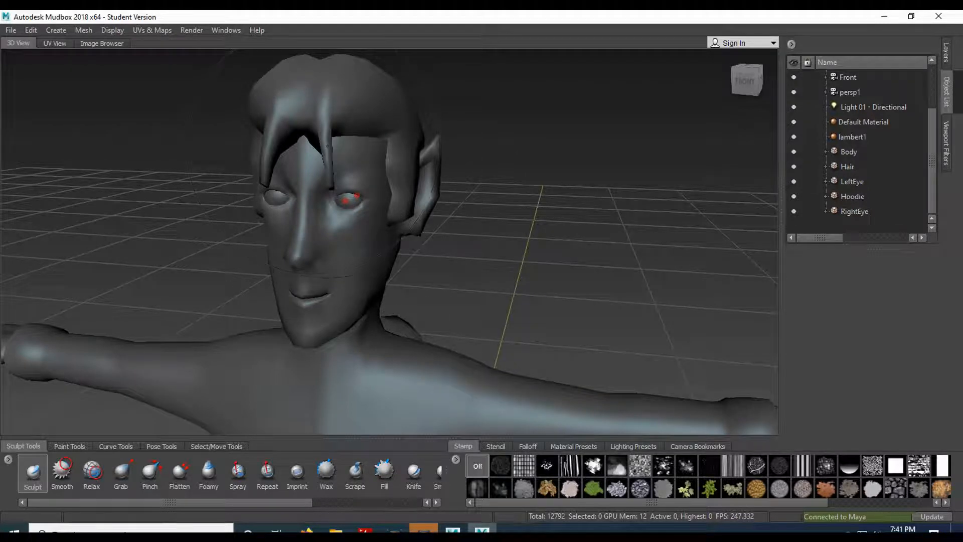
Step: Toggle the LeftEye mesh's visibility to check the highlighted eye, and frame the whole character
left_click(792, 182)
left_click(793, 182)
left_click(793, 182)
left_click(793, 182)
key("a")
left_click_drag(477, 234, 563, 235, "alt")
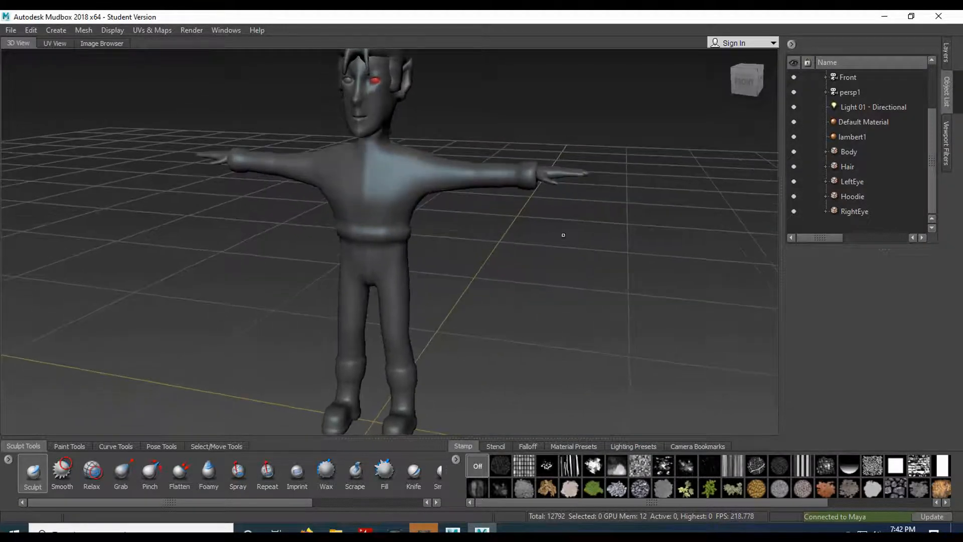
Step: Select the Body mesh and lock the Hair, LeftEye, Hoodie and RightEye meshes
left_click(843, 152)
key("h")
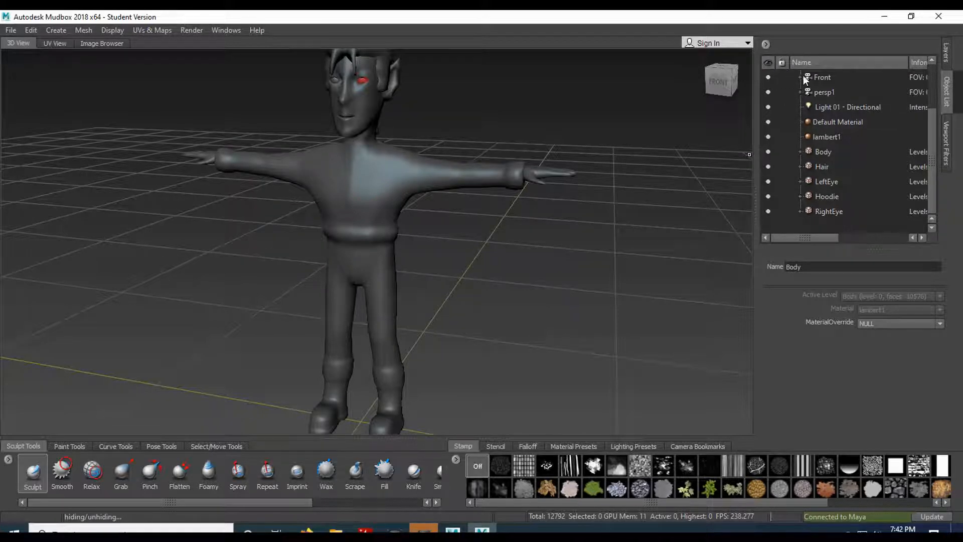
left_click(781, 167)
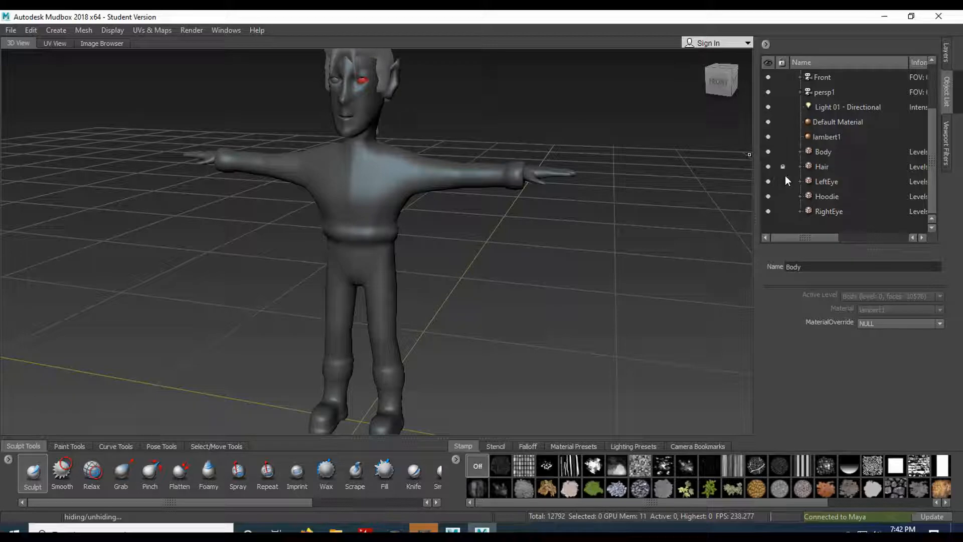
left_click(783, 210)
scroll(421, 158, "up", 3)
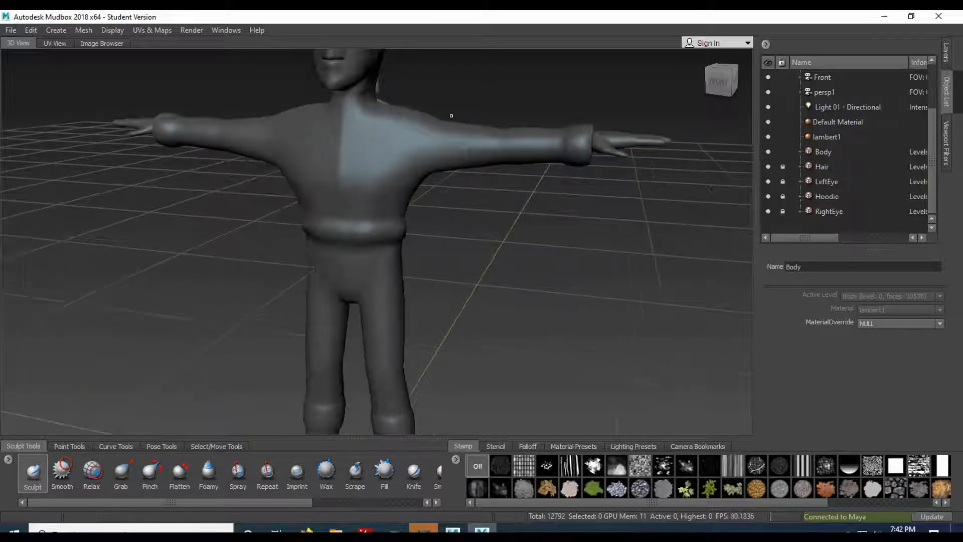
middle_click_drag(421, 158, 452, 263, "alt")
left_click_drag(451, 264, 496, 198, "alt")
middle_click_drag(497, 197, 518, 182, "alt")
scroll(531, 188, "up", 2)
mouse_move(463, 217)
left_mouse_down("alt")
mouse_move(426, 193)
mouse_move(482, 205)
mouse_move(442, 205)
mouse_move(446, 191)
left_mouse_up("alt")
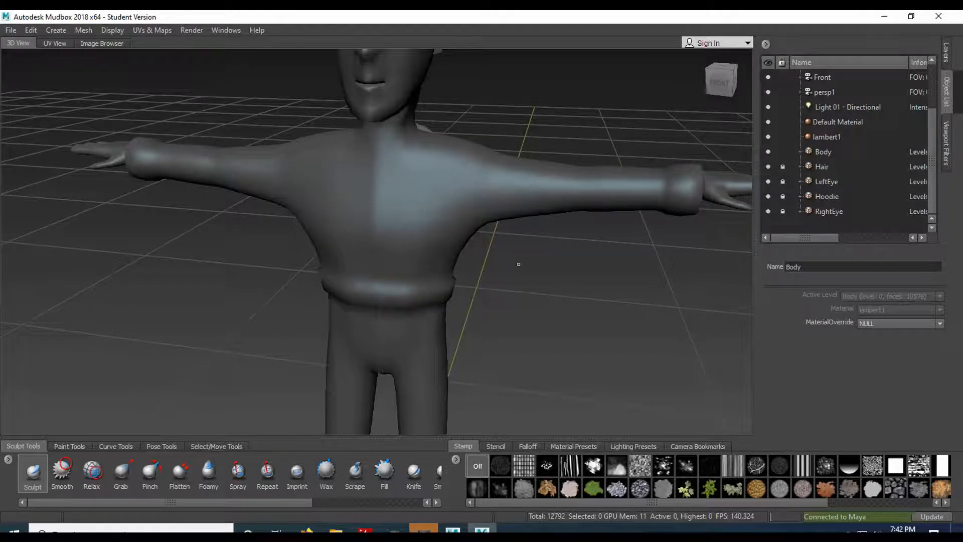
Step: Try reshaping one armpit and shoulder of the Body with the unmirrored Grab brush at size 20.99, and undo both strokes
left_click_drag(529, 260, 548, 239, "alt")
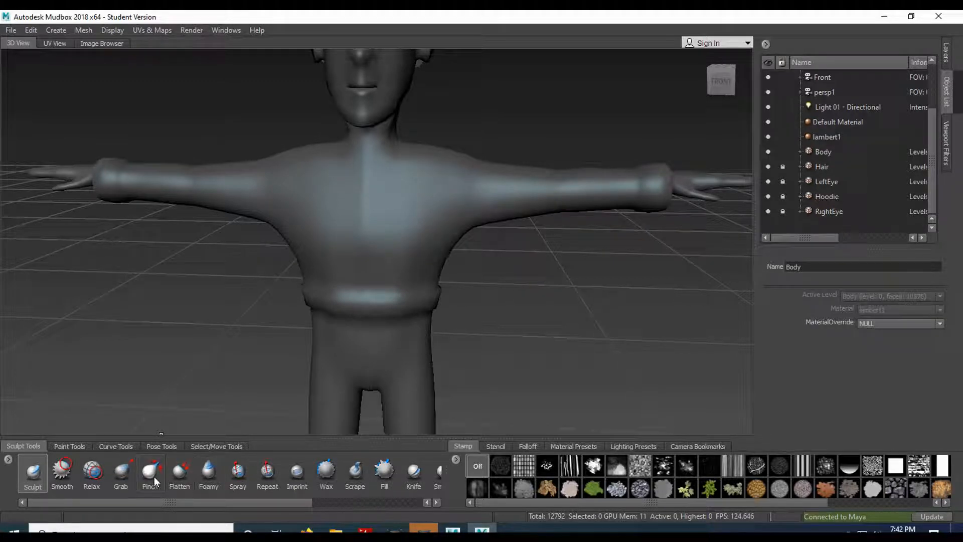
left_click(120, 473)
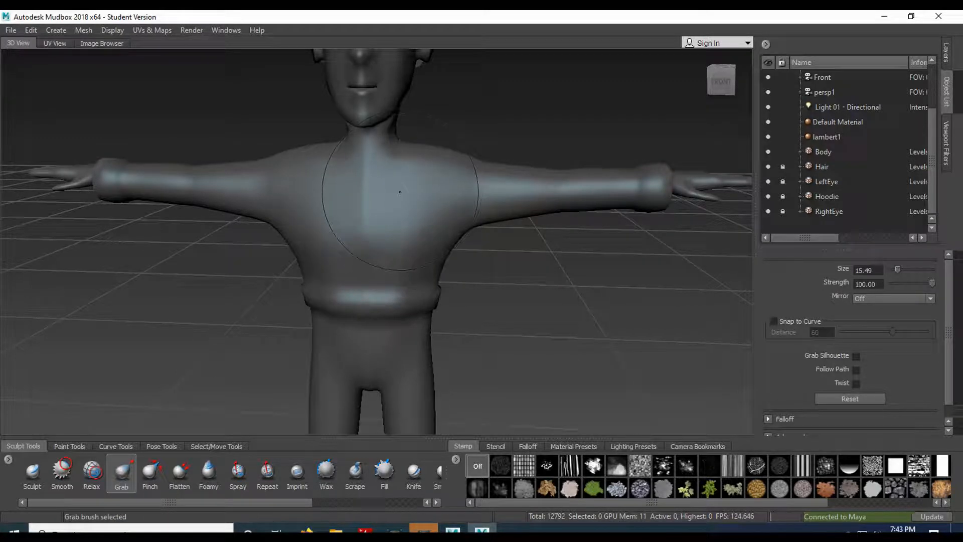
left_click_drag(410, 199, 463, 200)
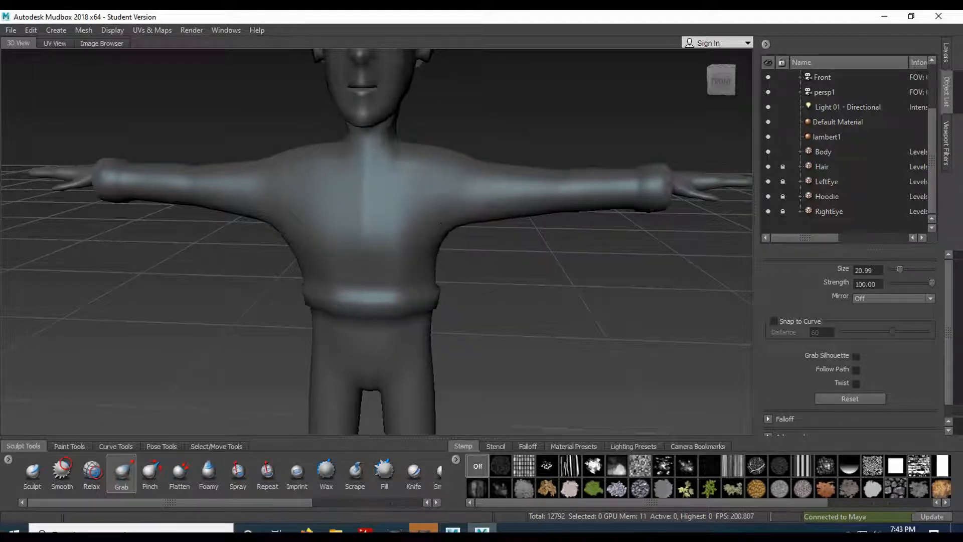
left_click_drag(462, 167, 453, 178)
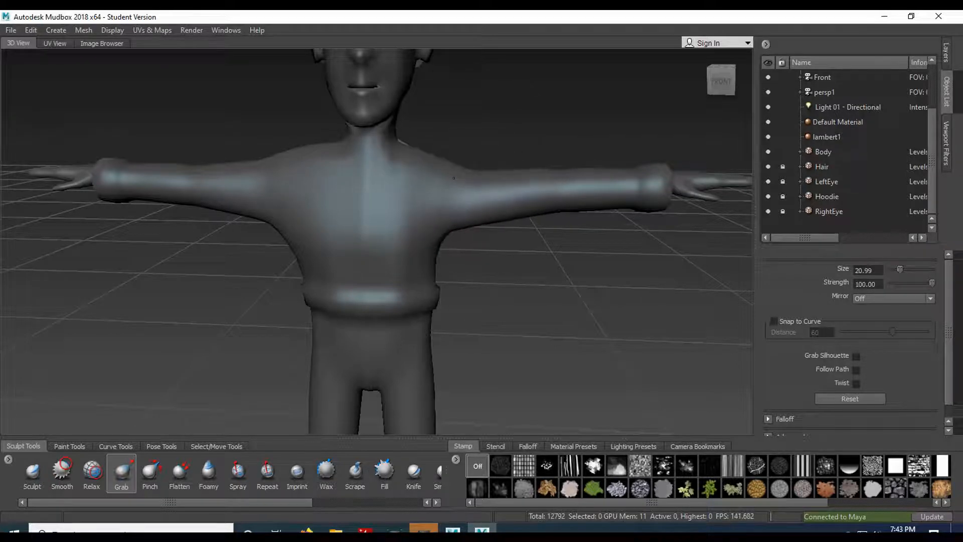
key("ctrl+z")
key("ctrl+z")
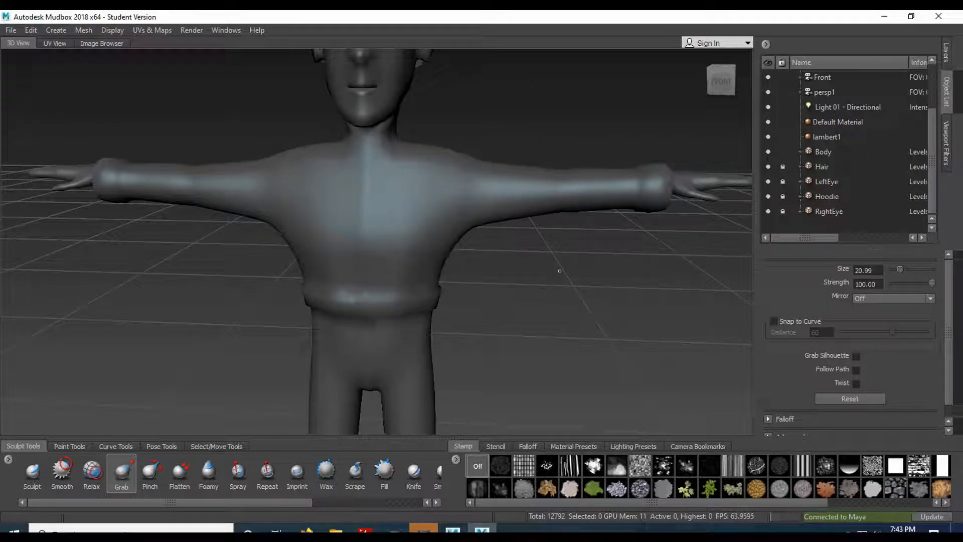
Step: Turn on X mirroring for the Grab brush and adjust both armpits and shoulders of the Body symmetrically
left_click(875, 295)
left_click(878, 316)
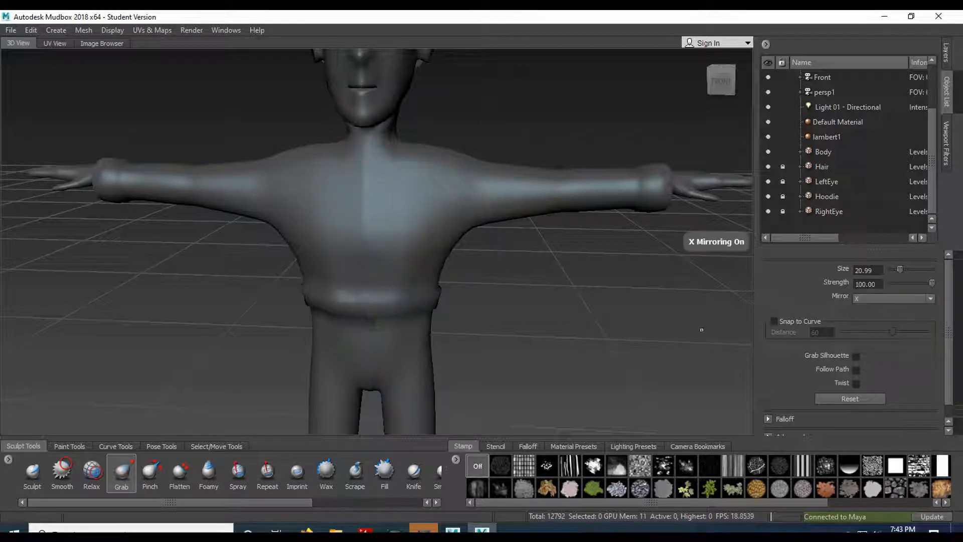
scroll(504, 317, "down", 5)
left_click_drag(513, 309, 488, 367, "alt")
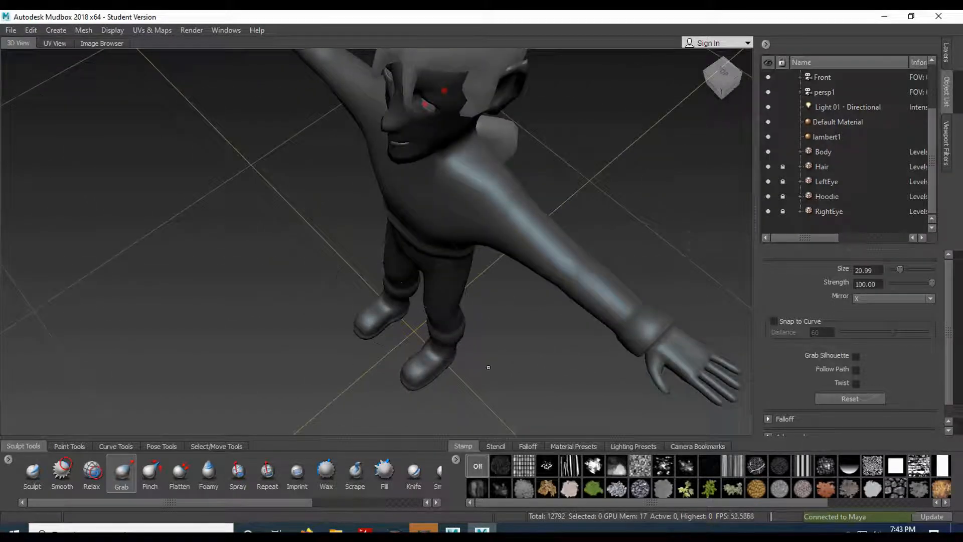
left_click_drag(403, 326, 631, 293, "alt")
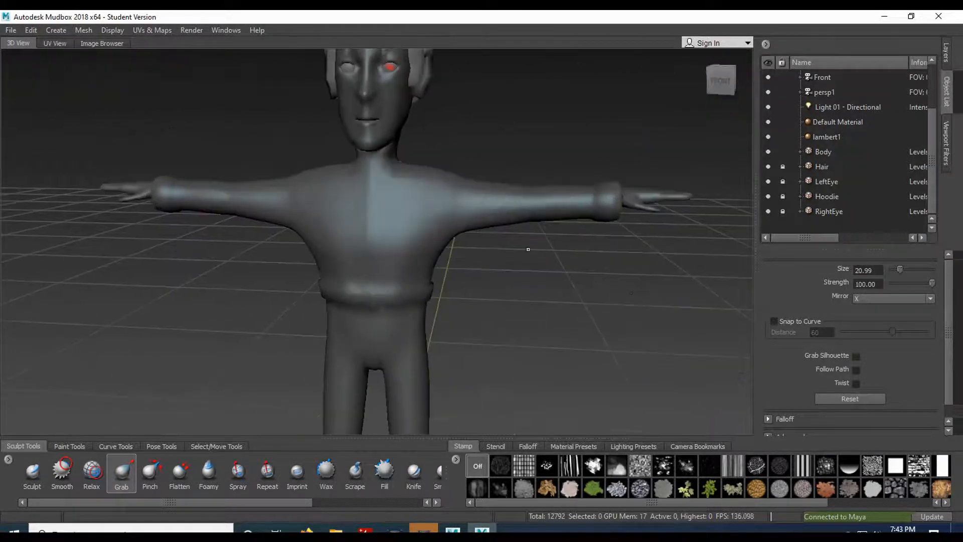
scroll(528, 249, "up", 2)
left_click_drag(453, 223, 449, 219)
left_click_drag(455, 171, 444, 177)
Step: Reshape the hips below the sweater hem using the Grab brush at size 10.39 and the Foamy brush at strength 15.00
left_click_drag(513, 294, 310, 293, "alt")
middle_click_drag(394, 239, 347, 191, "alt")
left_click_drag(358, 308, 441, 345, "alt")
left_click_drag(393, 314, 329, 338)
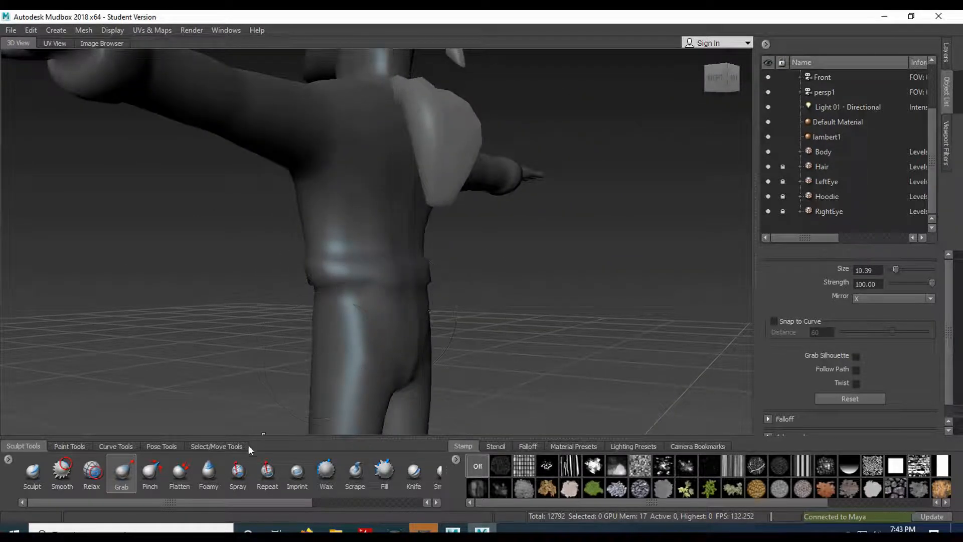
left_click(205, 476)
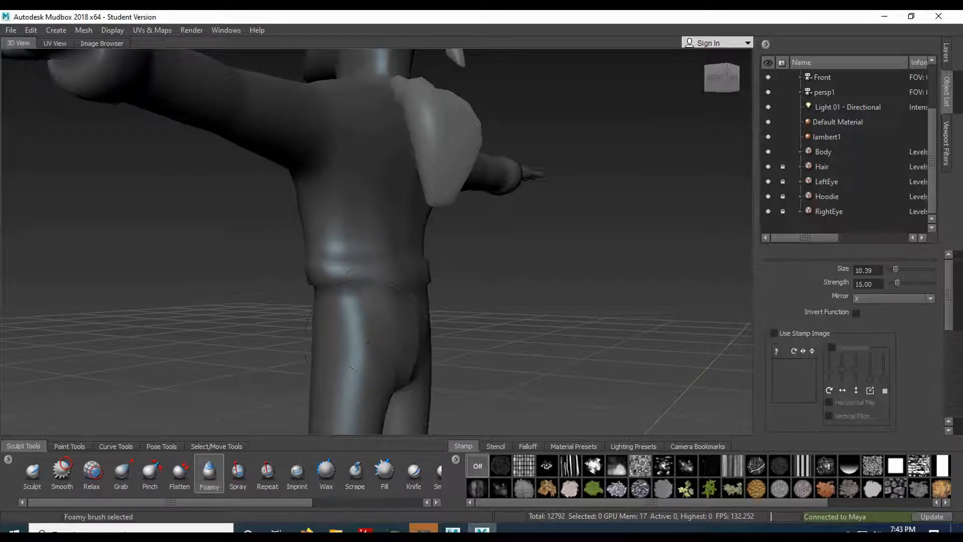
left_click_drag(385, 321, 383, 336)
Step: Try a Sculpt brush stroke on the chest at size 10.39 and strength 15.00, and undo it
left_click_drag(496, 327, 258, 333, "alt")
left_click_drag(544, 269, 581, 318, "alt")
middle_click_drag(581, 318, 612, 420, "alt")
right_click_drag(501, 321, 567, 331, "alt")
left_click_drag(501, 326, 530, 303, "alt")
middle_click_drag(531, 303, 511, 285, "alt")
mouse_move(496, 253)
left_mouse_down("alt")
mouse_move(501, 275)
mouse_move(487, 261)
left_mouse_up("alt")
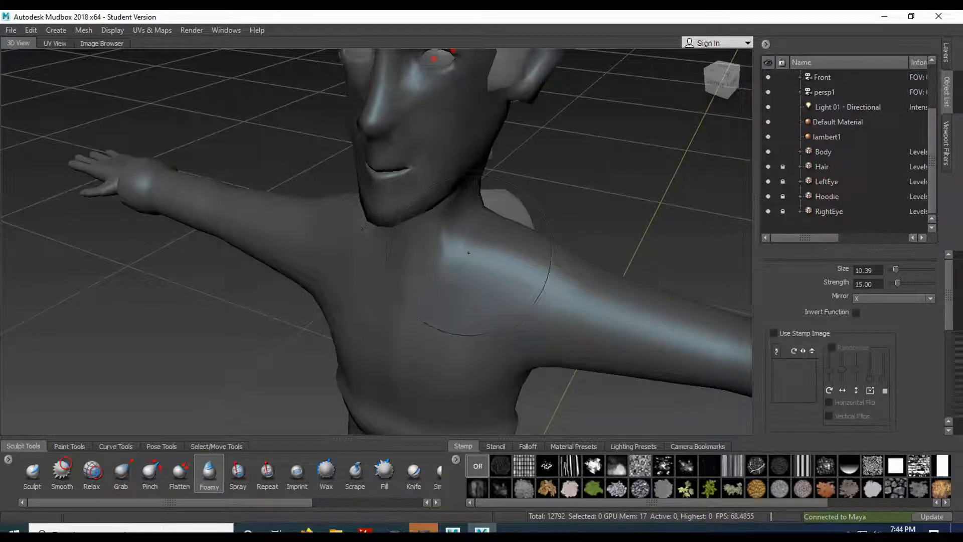
left_click(32, 472)
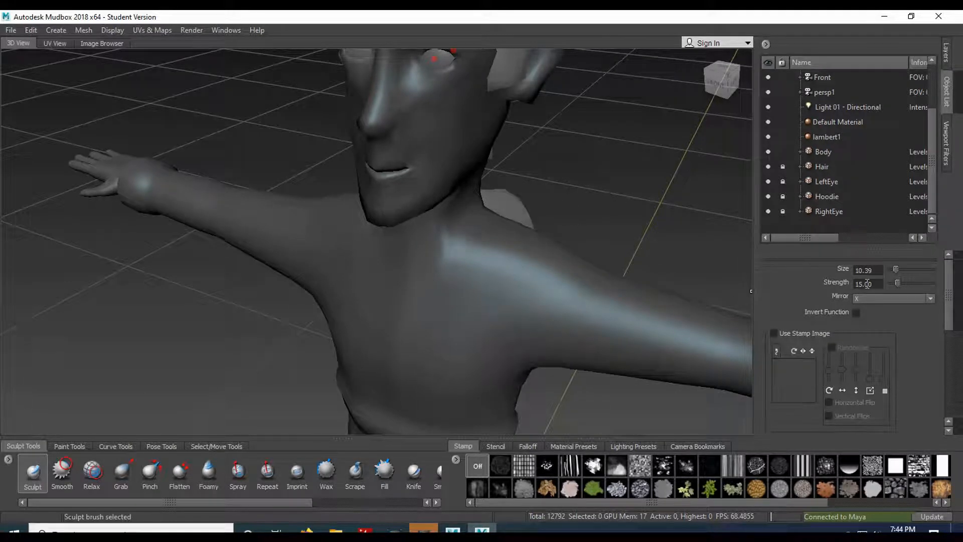
mouse_move(479, 270)
left_mouse_down()
mouse_move(494, 276)
mouse_move(461, 301)
mouse_move(452, 327)
left_mouse_up()
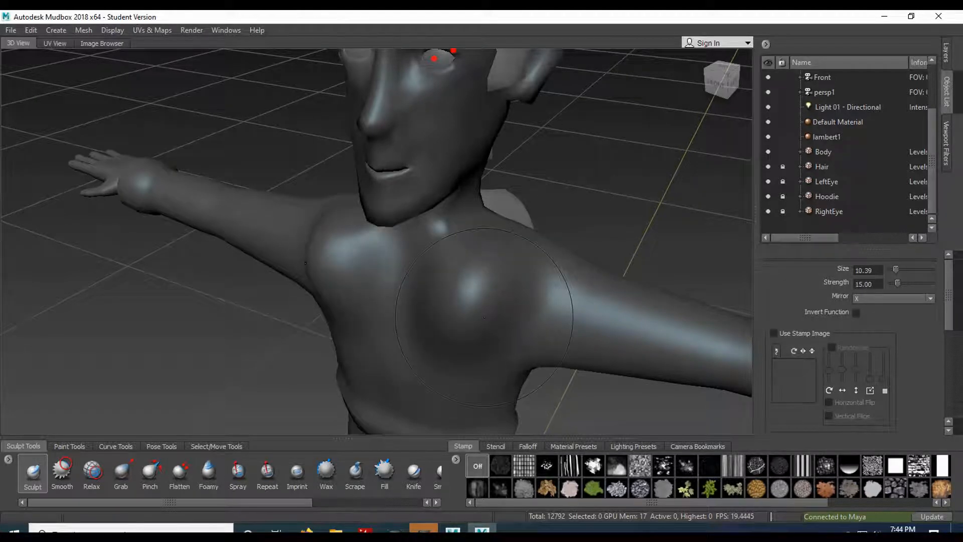
key("ctrl+z")
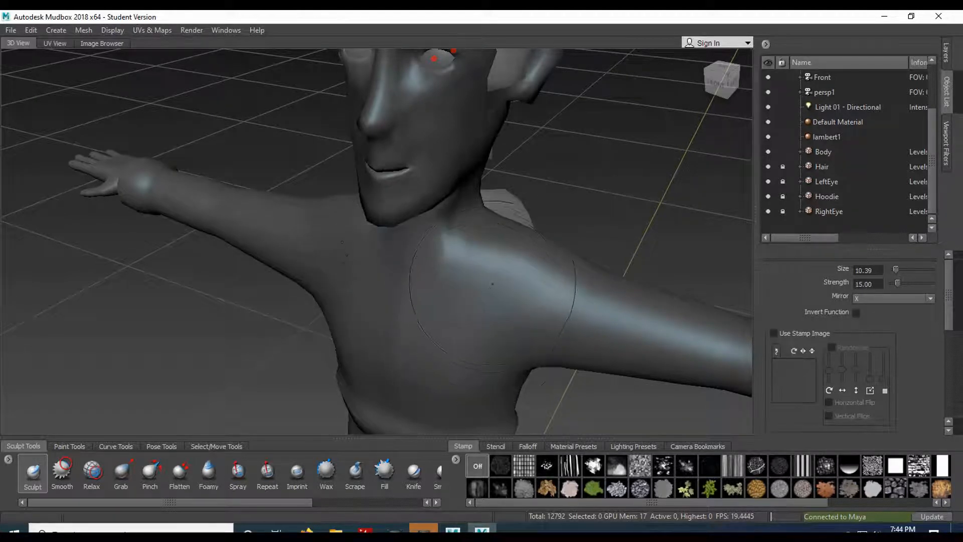
Step: Set the Sculpt brush to size 3.02 and strength 1.00, and raise mirrored cloth folds on the chest beside the neck
key("b")
left_click_drag(494, 280, 447, 281)
double_click(877, 284)
type("1")
key("Return")
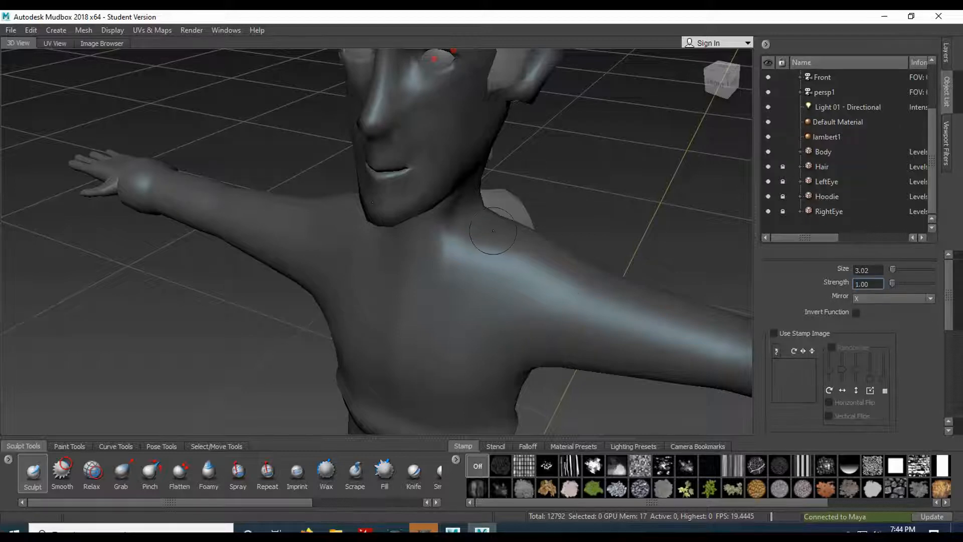
mouse_move(493, 230)
left_mouse_down()
mouse_move(475, 248)
mouse_move(488, 239)
mouse_move(470, 275)
mouse_move(448, 260)
mouse_move(467, 244)
left_mouse_up()
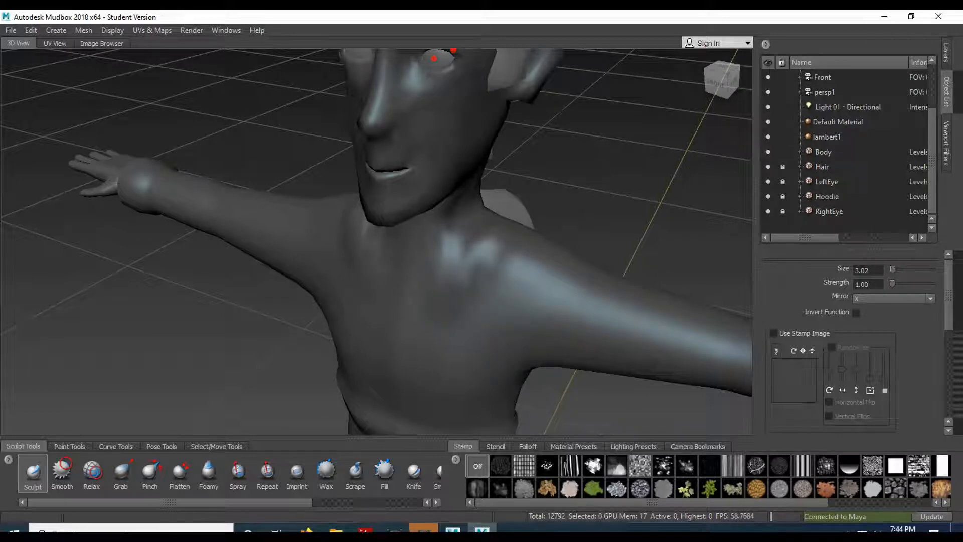
Step: Hide the Hoodie mesh and continue the sculpted collar fold over the shoulders around the base of the neck
left_click_drag(551, 222, 424, 213, "alt")
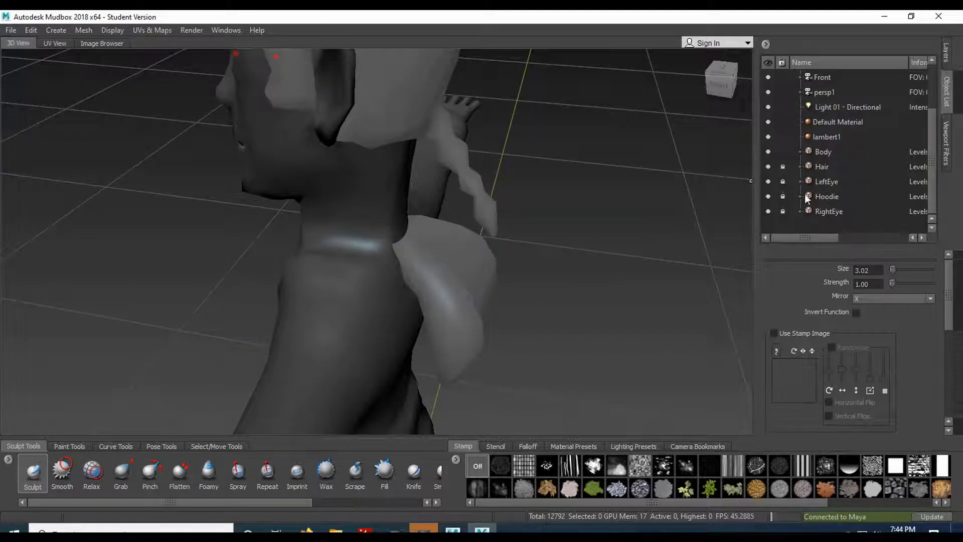
left_click(769, 197)
scroll(512, 266, "up", 2)
left_click_drag(512, 267, 478, 265, "alt")
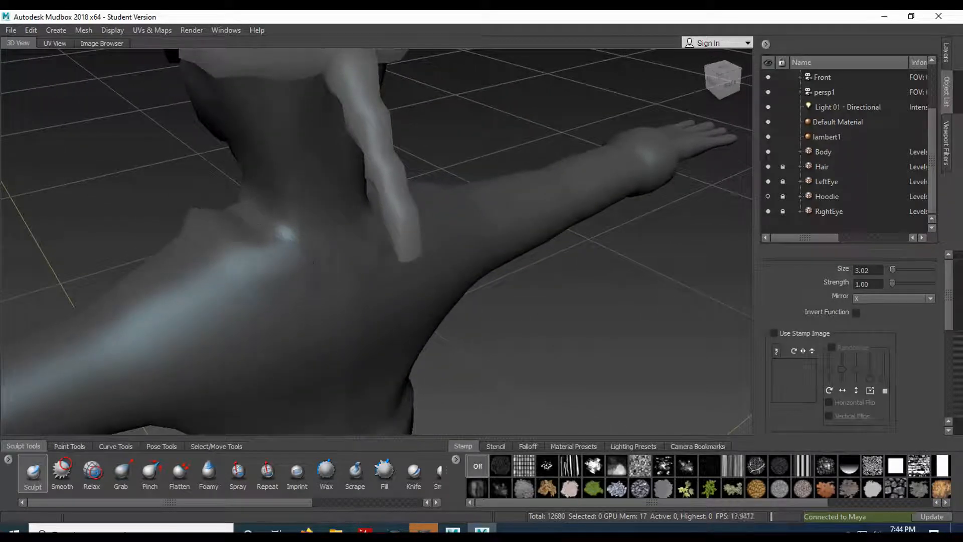
mouse_move(266, 257)
left_mouse_down()
mouse_move(315, 255)
mouse_move(255, 259)
mouse_move(554, 239)
left_mouse_up()
mouse_move(493, 247)
left_mouse_down("alt")
mouse_move(498, 289)
mouse_move(524, 279)
left_mouse_up("alt")
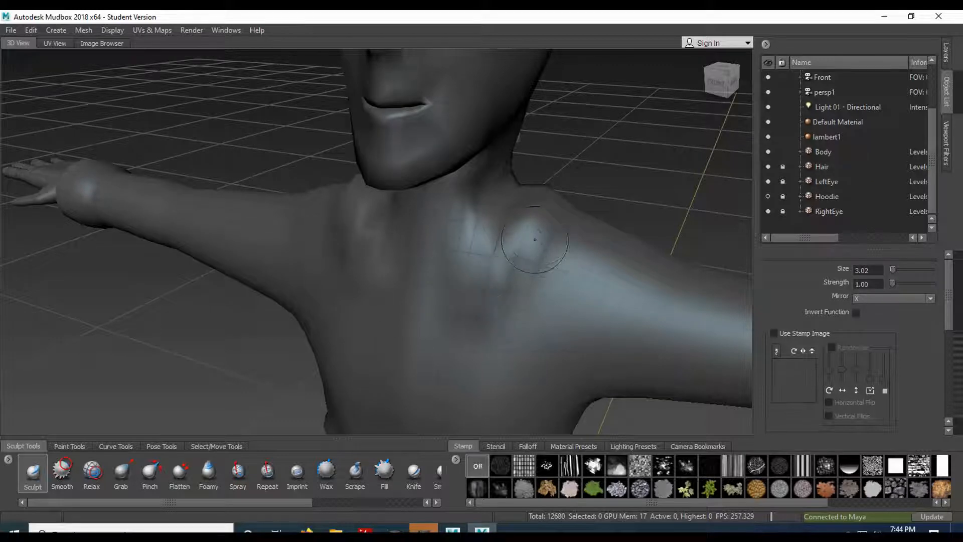
Step: Add a new subdivision level to the Body mesh and build up the collar folds on the chest and shoulders
scroll(574, 260, "up", 1)
mouse_move(574, 260)
left_mouse_down("alt")
mouse_move(639, 241)
mouse_move(572, 262)
mouse_move(526, 257)
mouse_move(493, 266)
left_mouse_up("alt")
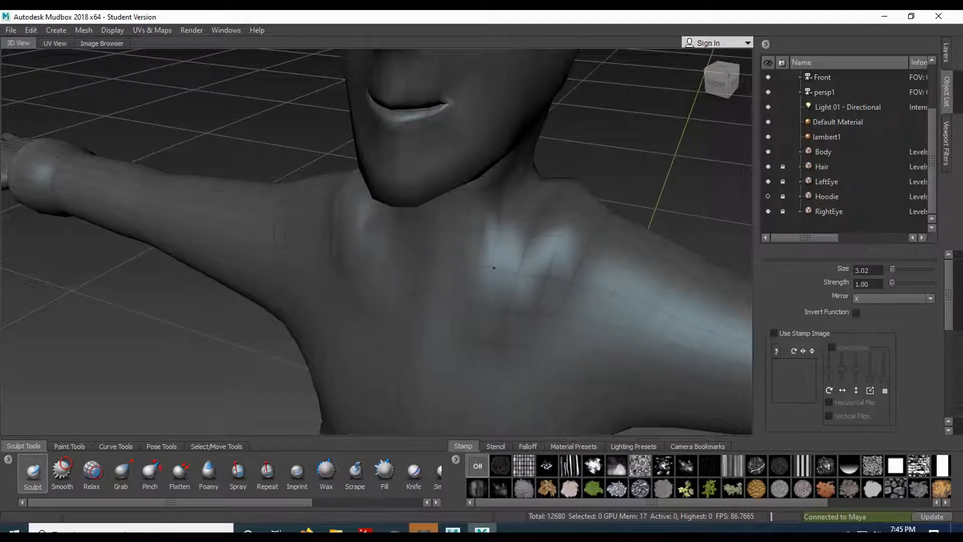
left_click(74, 31)
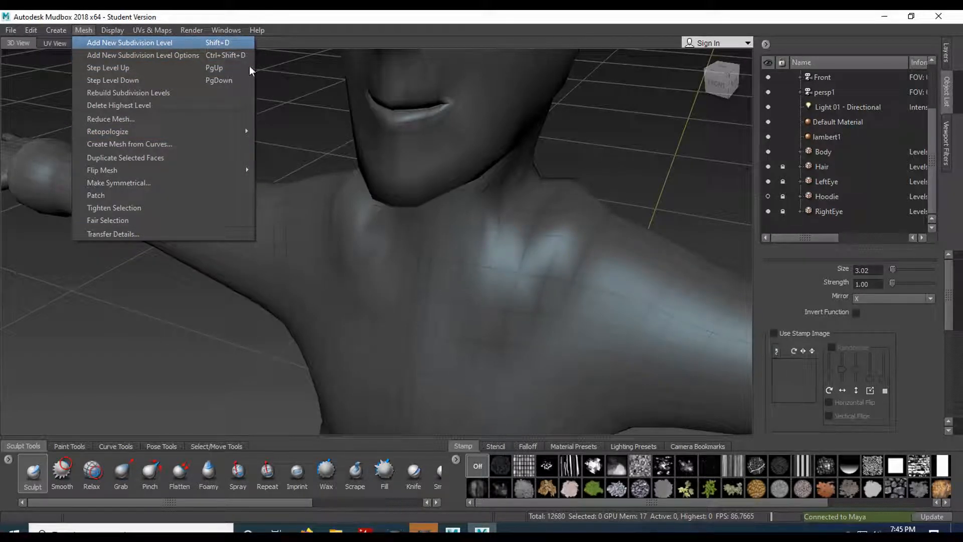
left_click(221, 44)
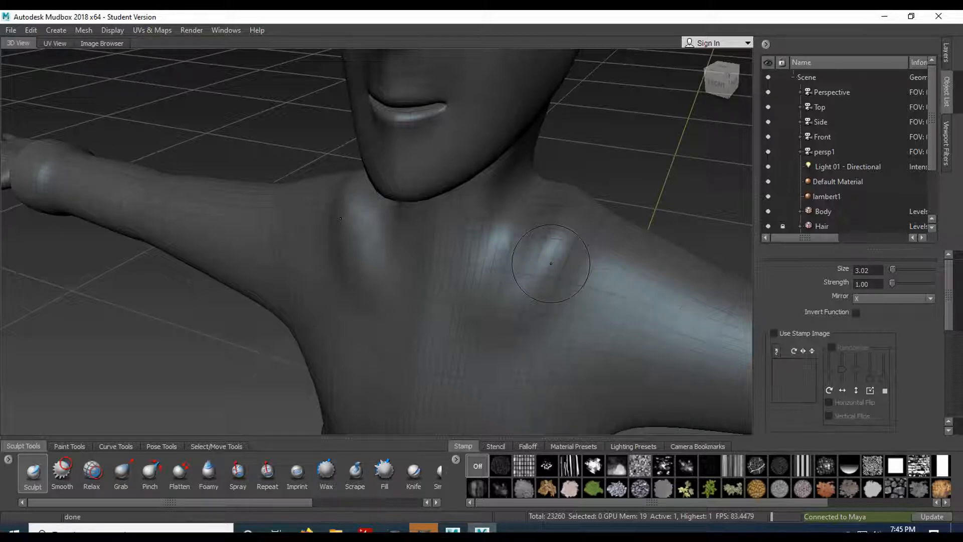
left_click_drag(556, 221, 401, 266, "alt")
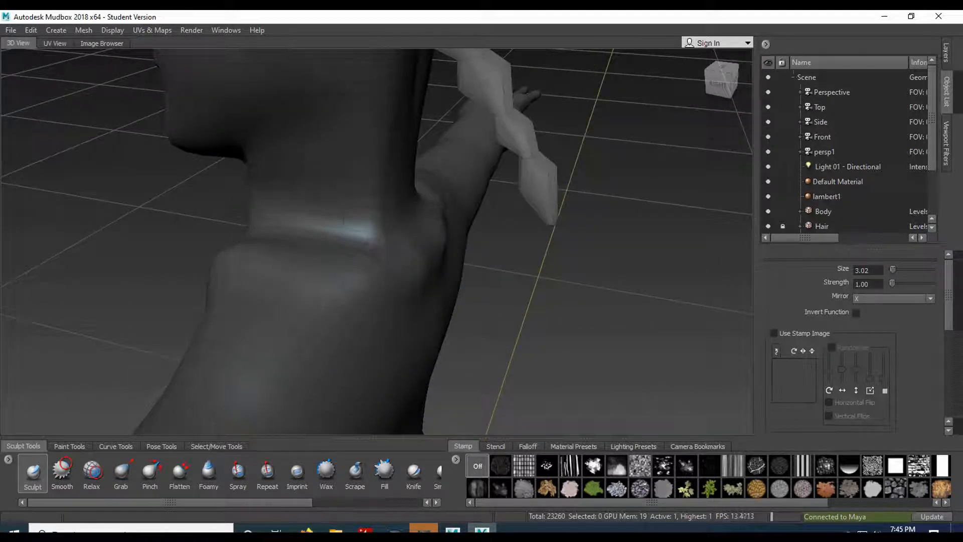
mouse_move(305, 276)
left_mouse_down("alt")
mouse_move(501, 236)
mouse_move(533, 249)
mouse_move(472, 300)
mouse_move(622, 281)
left_mouse_up("alt")
left_click_drag(617, 233, 579, 257, "alt")
left_click_drag(429, 247, 501, 247, "alt")
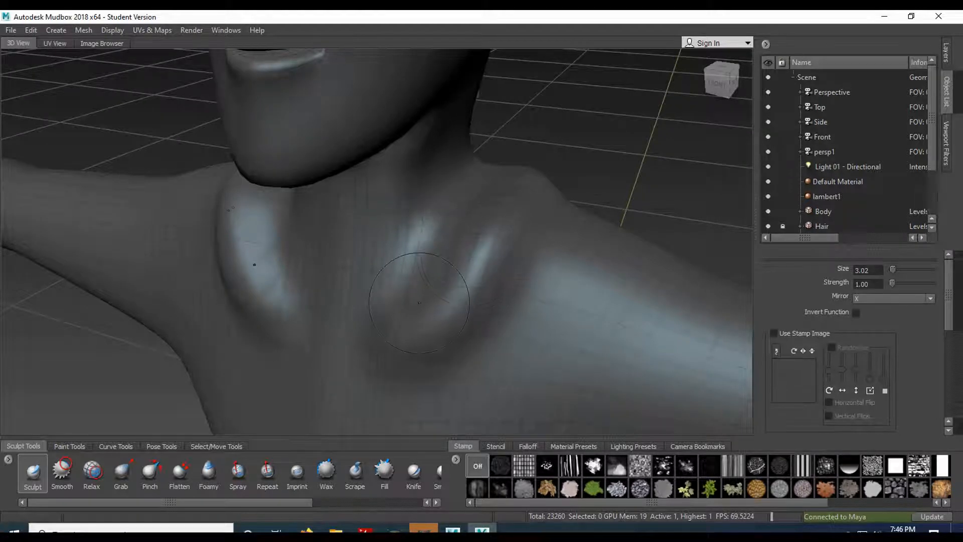
Step: Add another subdivision level and sharpen the collar folds with the Pinch brush at size 1.38 and strength 15.00
left_click(151, 477)
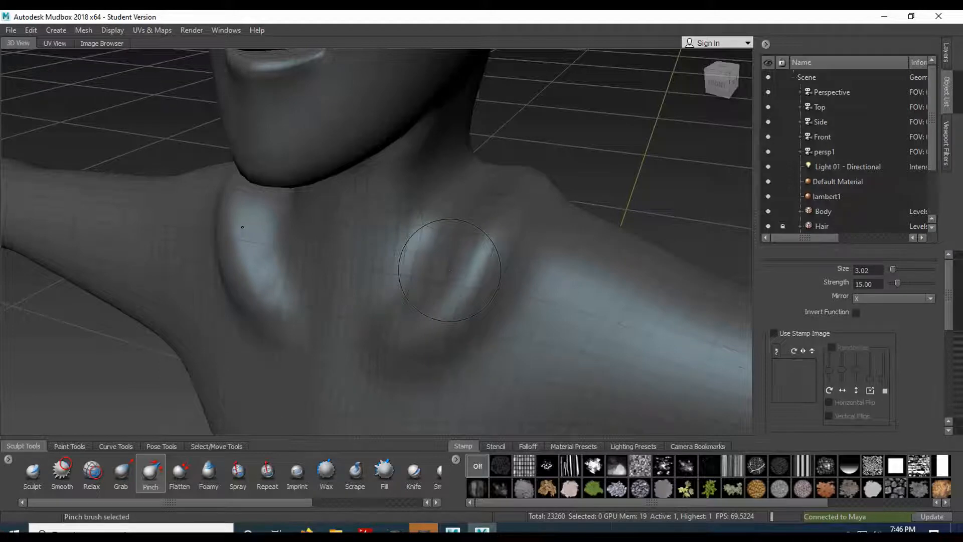
key("shift+d")
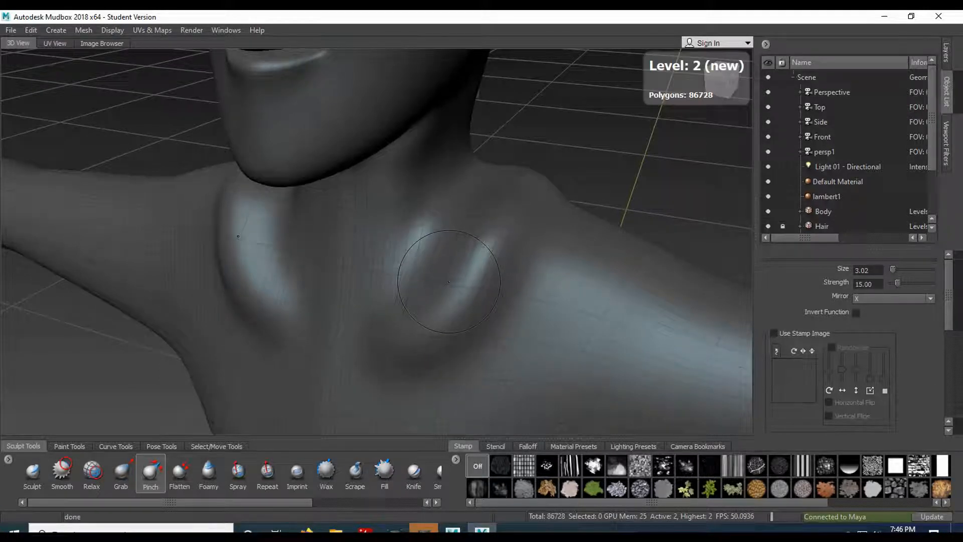
key("b")
left_click_drag(449, 281, 419, 285)
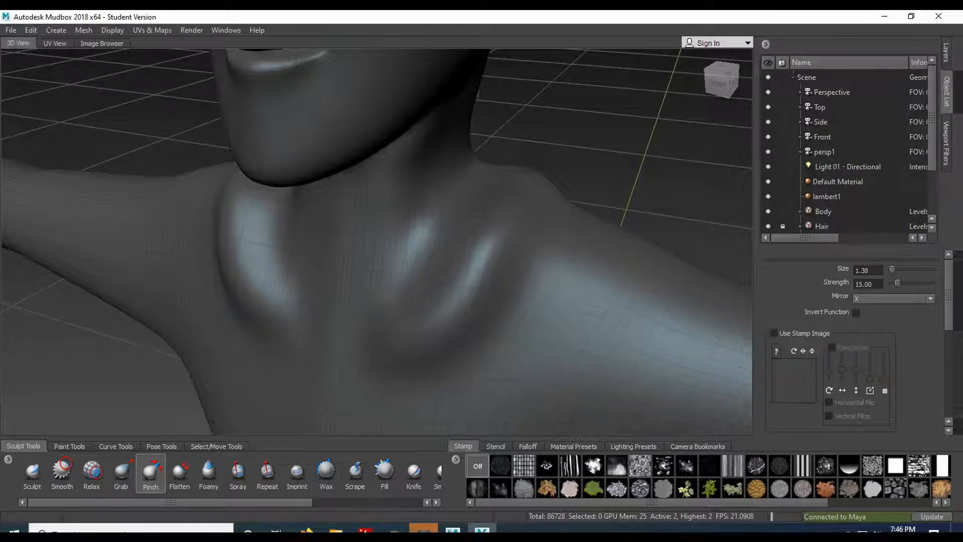
left_click_drag(492, 231, 532, 213, "alt")
left_click_drag(518, 250, 507, 266)
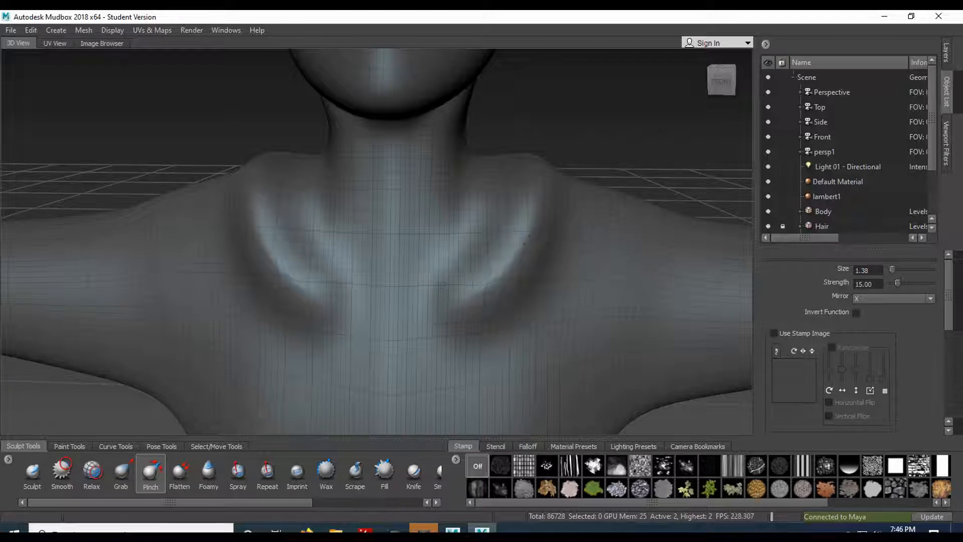
left_click_drag(490, 284, 607, 223, "alt")
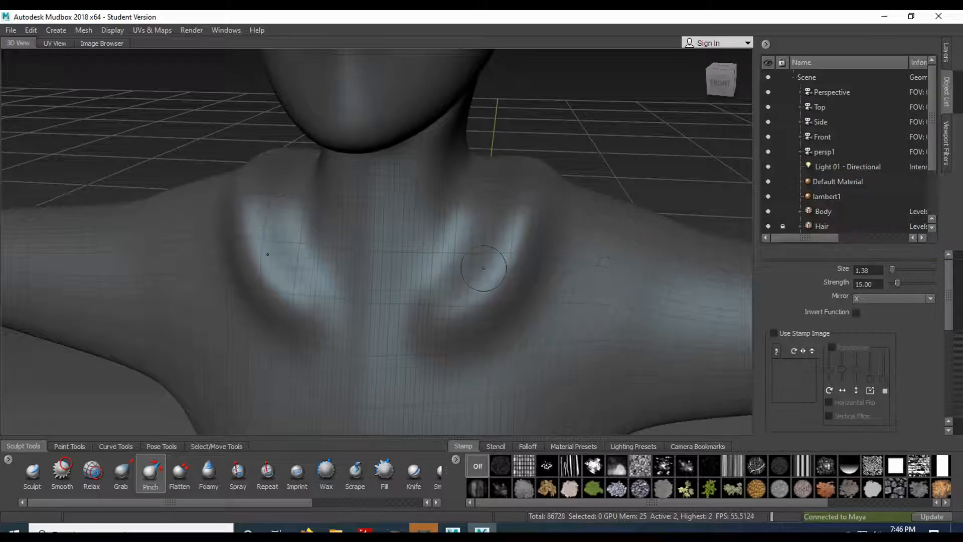
Step: Deepen the inner collar crease with the Sculpt brush at size 1.38 and strength 1.00, and smooth its rough spots
left_click(32, 472)
mouse_move(447, 226)
left_mouse_down("alt")
mouse_move(478, 264)
mouse_move(472, 279)
mouse_move(494, 243)
mouse_move(485, 216)
mouse_move(459, 271)
mouse_move(431, 243)
left_mouse_up("alt")
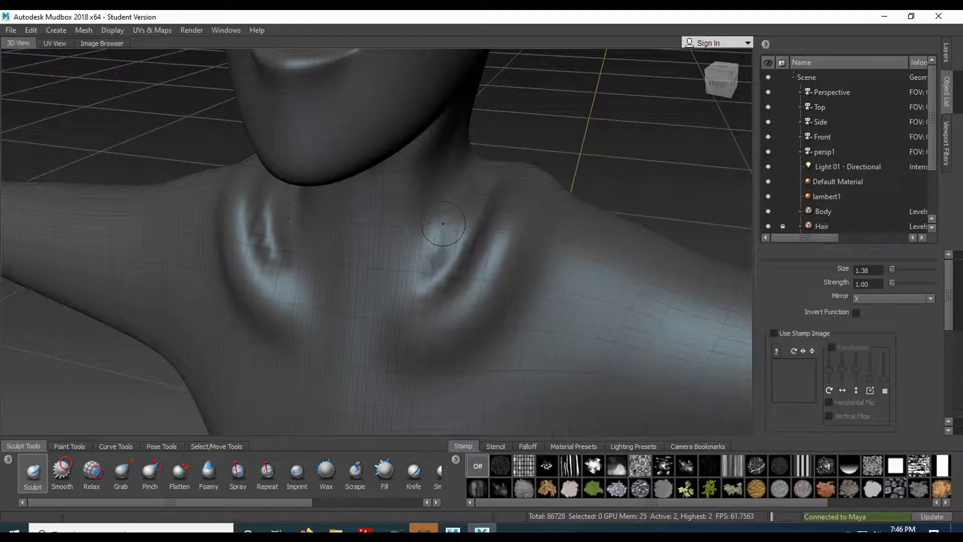
key("shift")
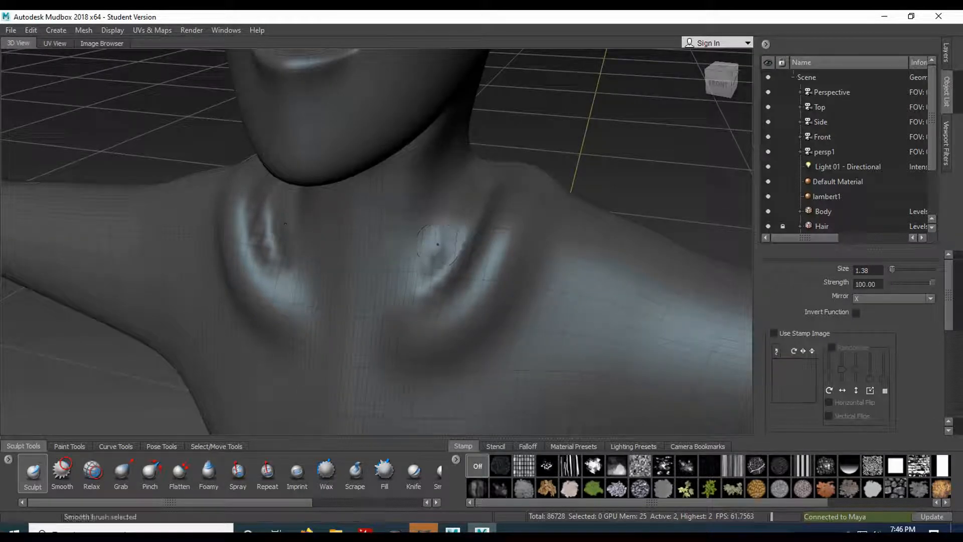
mouse_move(438, 247)
left_mouse_down("shift")
mouse_move(435, 258)
mouse_move(447, 225)
mouse_move(518, 208)
left_mouse_up("shift")
mouse_move(404, 305)
left_mouse_down()
mouse_move(478, 224)
mouse_move(404, 291)
mouse_move(412, 286)
left_mouse_up()
Step: Smooth the rough inner edge of the collar fold on the character's other side with the Smooth brush at strength 100.00
left_click_drag(368, 322, 465, 294, "alt")
mouse_move(354, 254)
left_mouse_down()
mouse_move(390, 266)
mouse_move(387, 252)
left_mouse_up()
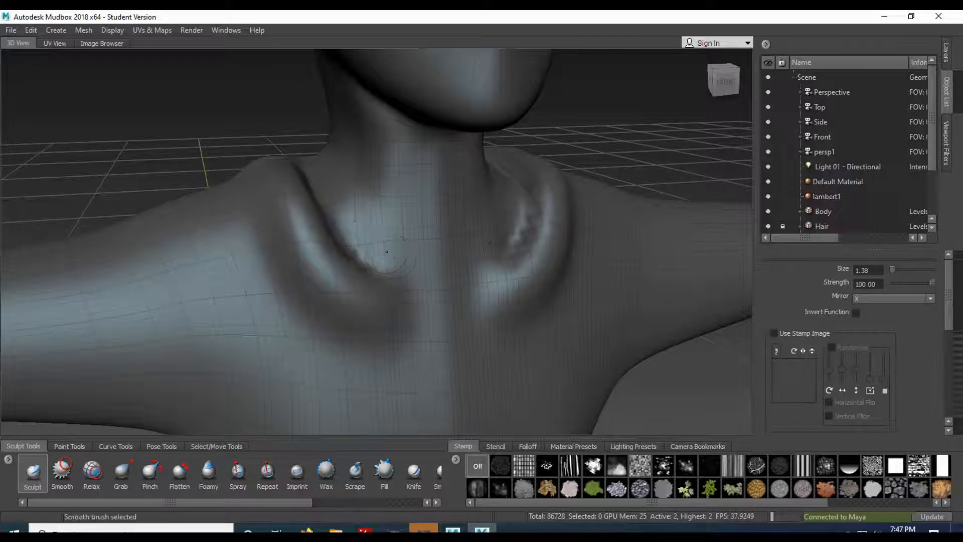
mouse_move(439, 310)
left_mouse_down("alt")
mouse_move(427, 235)
mouse_move(443, 296)
left_mouse_up("alt")
left_click_drag(323, 254, 393, 291, "alt")
mouse_move(461, 363)
left_mouse_down()
mouse_move(408, 336)
mouse_move(327, 250)
left_mouse_up()
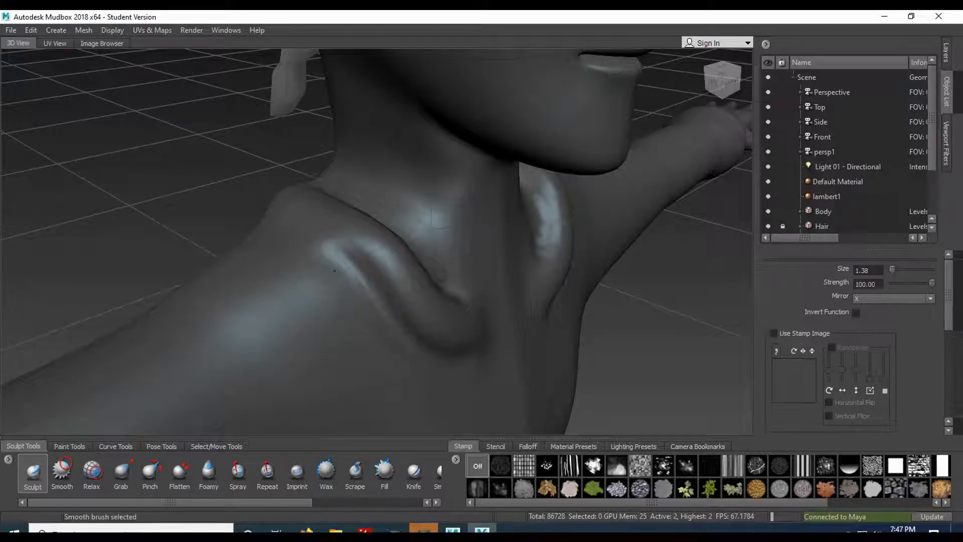
Step: Refine the fold across the top of the shoulder toward the nape, alternating sculpting at strength 1.00 with smoothing
key("shift")
mouse_move(350, 268)
left_mouse_down("alt")
mouse_move(361, 296)
mouse_move(404, 303)
mouse_move(309, 273)
left_mouse_up("alt")
key("shift")
key("shift")
key("shift")
key("shift")
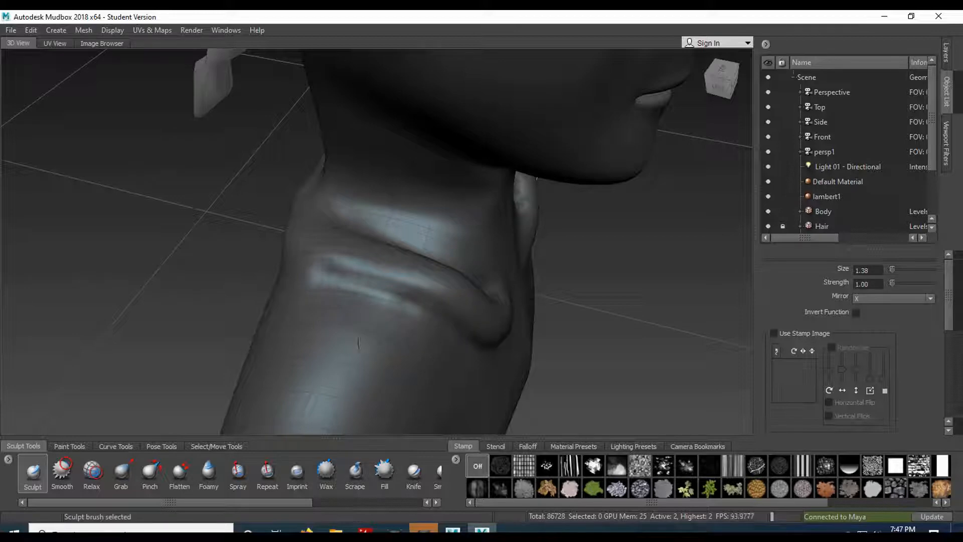
mouse_move(315, 324)
left_mouse_down("alt")
mouse_move(483, 236)
mouse_move(448, 231)
mouse_move(415, 255)
mouse_move(447, 249)
mouse_move(418, 262)
mouse_move(448, 239)
left_mouse_up("alt")
left_click_drag(286, 263, 812, 200, "alt")
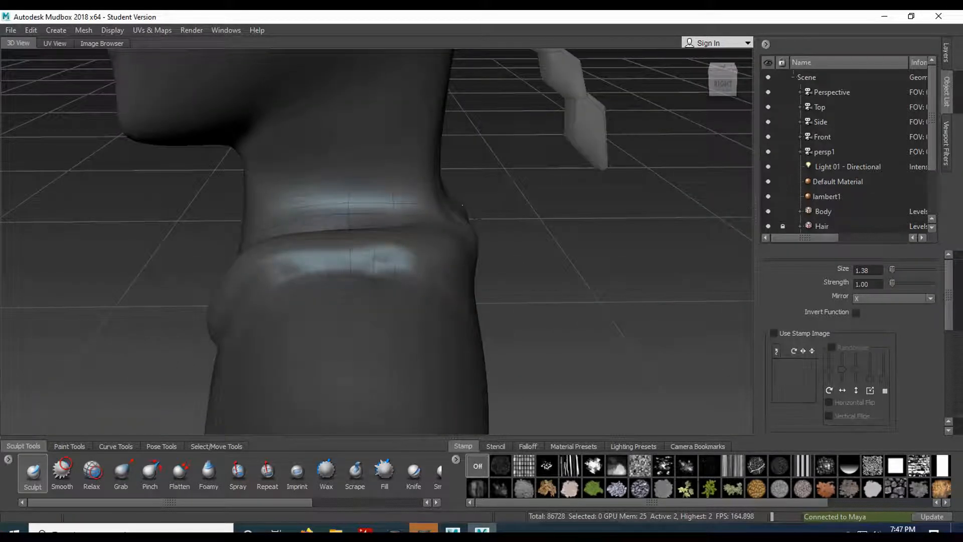
Step: Show the Hoodie mesh and sculpt and smooth the shoulder fold where it meets the hood at size 1.38 and strength 1.00
scroll(798, 172, "down", 1)
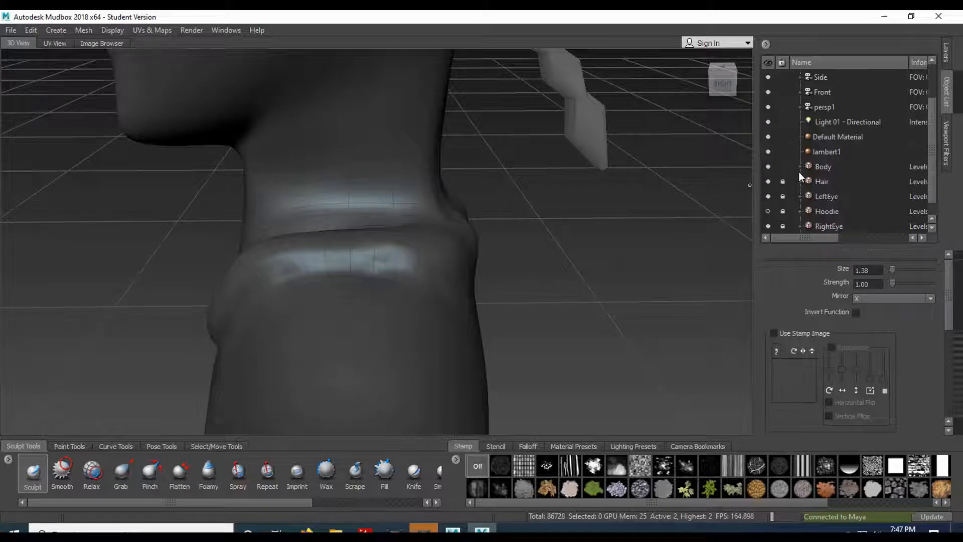
left_click(768, 212)
left_click_drag(722, 217, 524, 244, "alt")
key("shift")
key("shift")
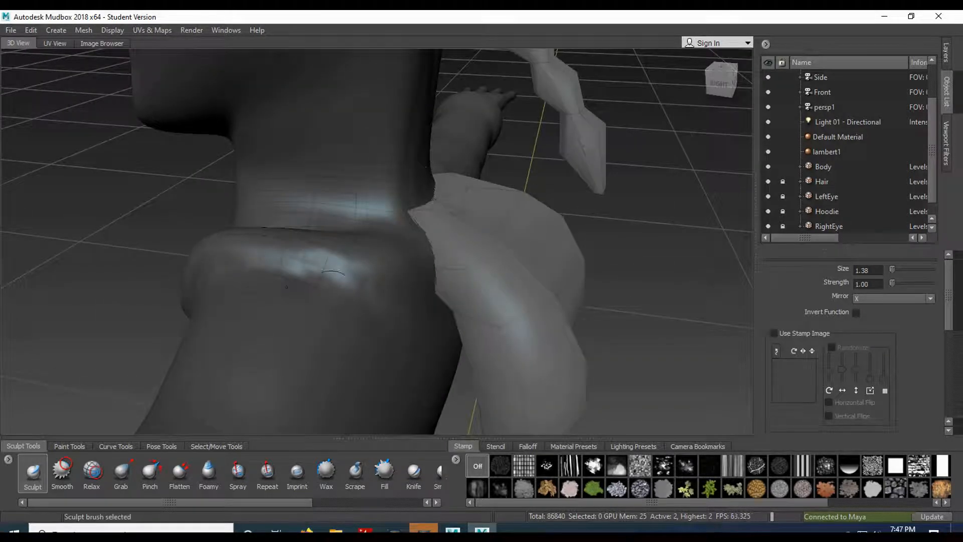
mouse_move(334, 282)
left_mouse_down()
mouse_move(387, 286)
mouse_move(327, 266)
mouse_move(382, 285)
left_mouse_up()
mouse_move(423, 294)
left_mouse_down("shift")
mouse_move(321, 281)
mouse_move(273, 290)
mouse_move(333, 295)
left_mouse_up("shift")
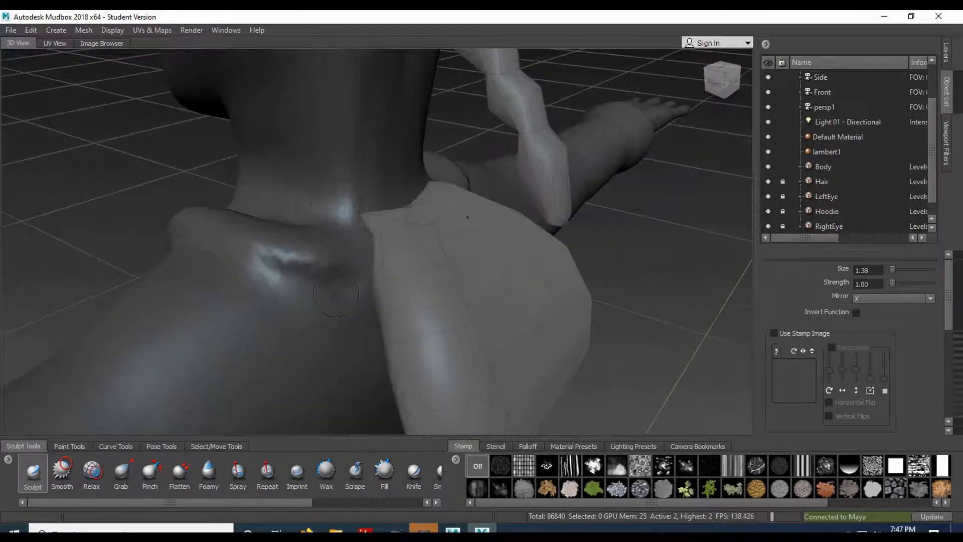
left_click_drag(240, 261, 283, 274)
mouse_move(287, 265)
left_mouse_down("shift")
mouse_move(526, 303)
mouse_move(501, 295)
left_mouse_up("shift")
Step: Sculpt a mirrored braid pattern down the centre of the chest from between the collar folds at size 1.38 and strength 1.00
scroll(501, 295, "down", 4)
scroll(514, 257, "up", 1)
left_click_drag(514, 257, 489, 276, "alt")
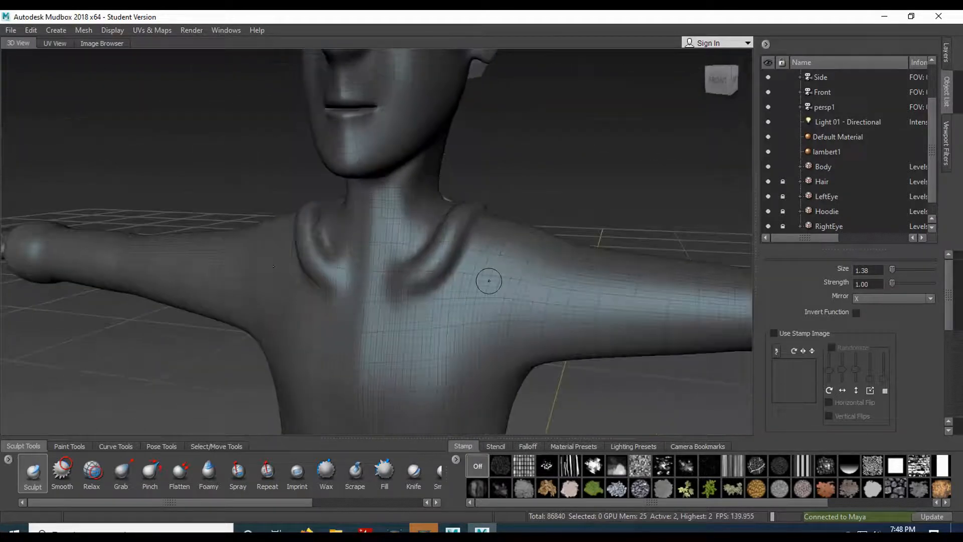
left_click_drag(494, 240, 485, 209, "alt")
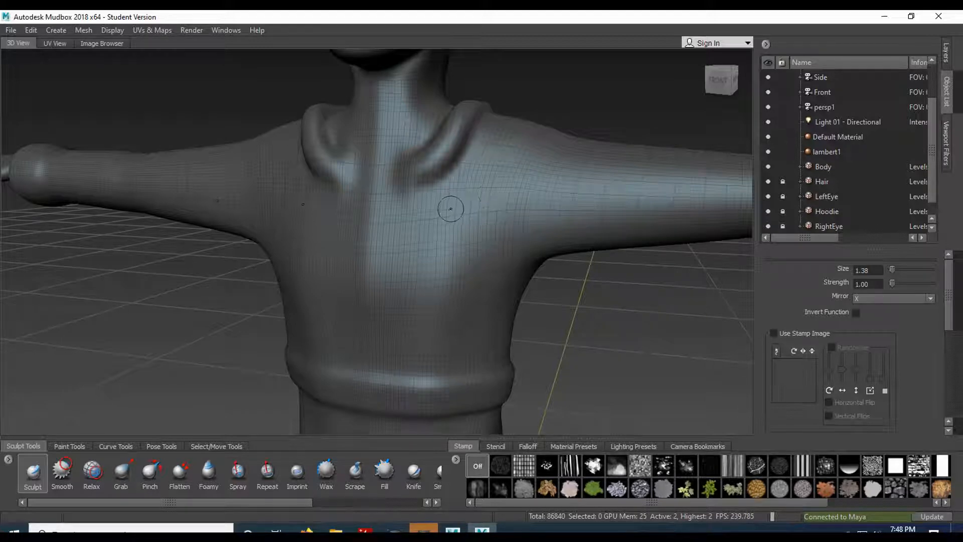
scroll(434, 210, "up", 4)
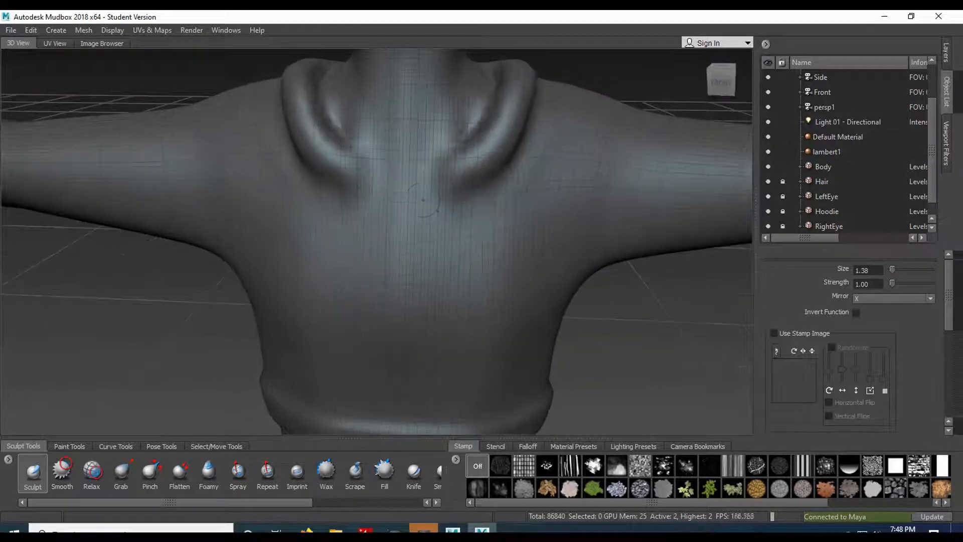
mouse_move(408, 180)
left_mouse_down("alt")
mouse_move(346, 206)
mouse_move(383, 211)
mouse_move(346, 193)
left_mouse_up("alt")
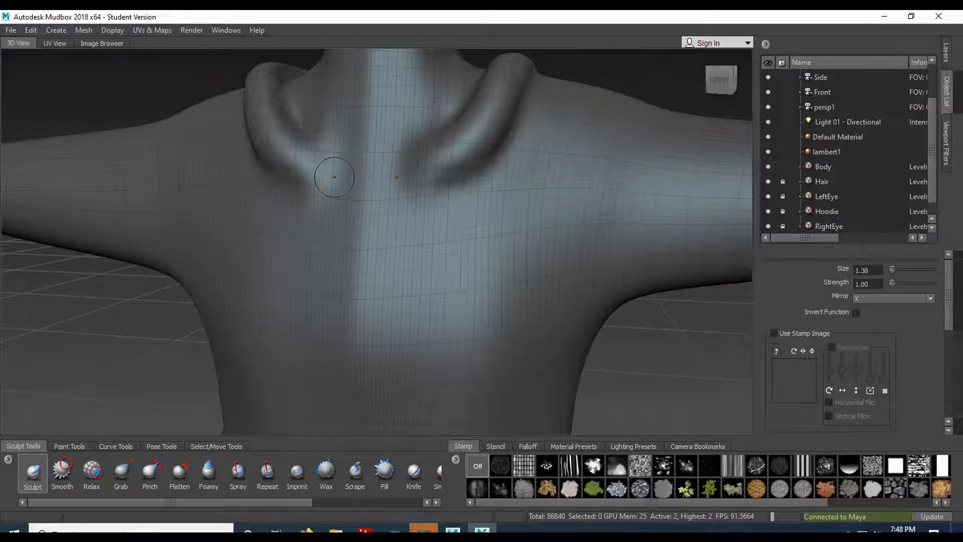
left_click_drag(337, 165, 377, 172, "alt")
left_click_drag(373, 205, 400, 206, "alt")
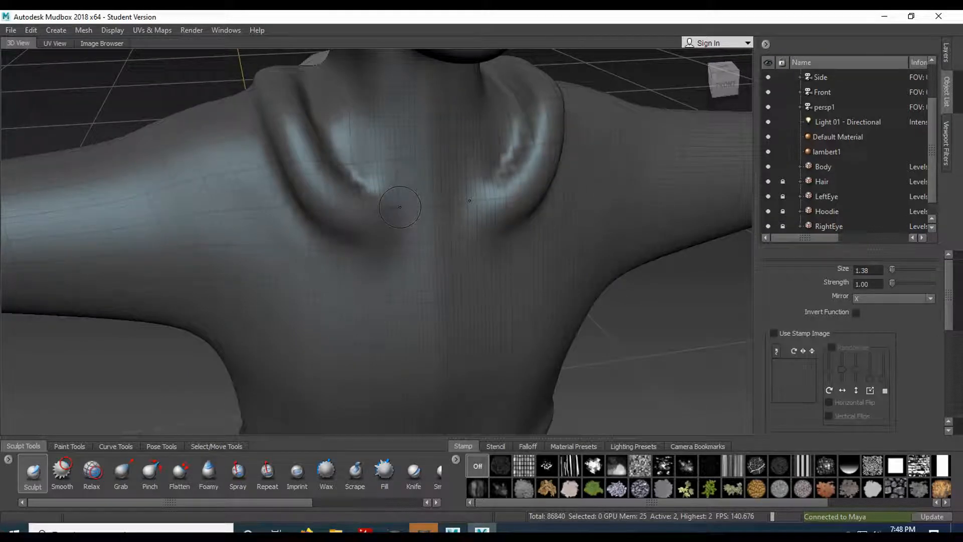
mouse_move(432, 230)
left_mouse_down("alt")
mouse_move(431, 258)
mouse_move(421, 235)
left_mouse_up("alt")
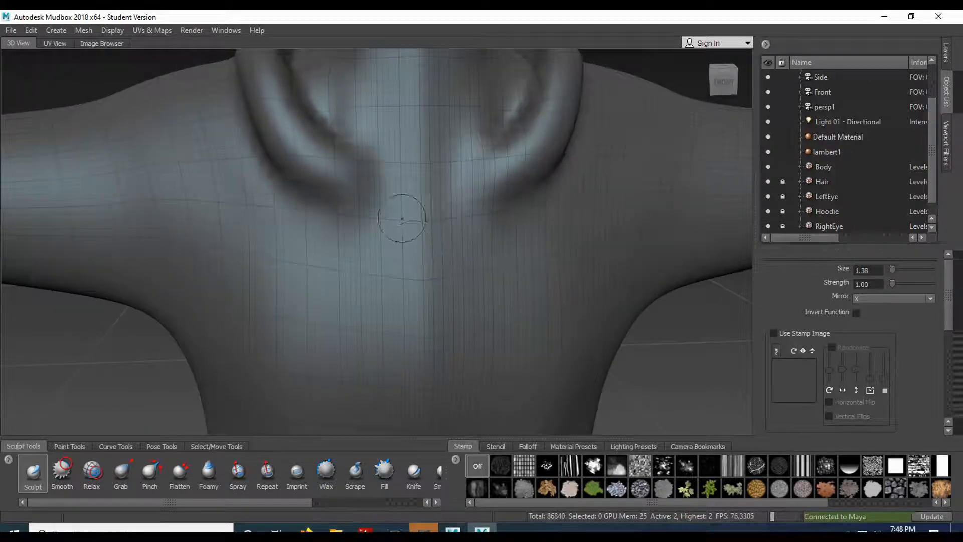
mouse_move(393, 199)
left_mouse_down()
mouse_move(421, 213)
mouse_move(381, 190)
left_mouse_up()
mouse_move(418, 219)
left_mouse_down()
mouse_move(397, 249)
mouse_move(421, 241)
left_mouse_up()
middle_click_drag(401, 259, 431, 216, "alt")
mouse_move(410, 205)
left_mouse_down()
mouse_move(445, 224)
mouse_move(424, 257)
mouse_move(401, 264)
mouse_move(432, 301)
mouse_move(443, 281)
mouse_move(418, 316)
left_mouse_up()
Step: Continue the braid down the front of the torso to the top of the waistband
middle_click_drag(440, 306, 439, 132, "alt")
middle_click_drag(410, 178, 408, 258, "alt")
mouse_move(389, 246)
left_mouse_down()
mouse_move(384, 255)
mouse_move(407, 277)
mouse_move(383, 310)
left_mouse_up()
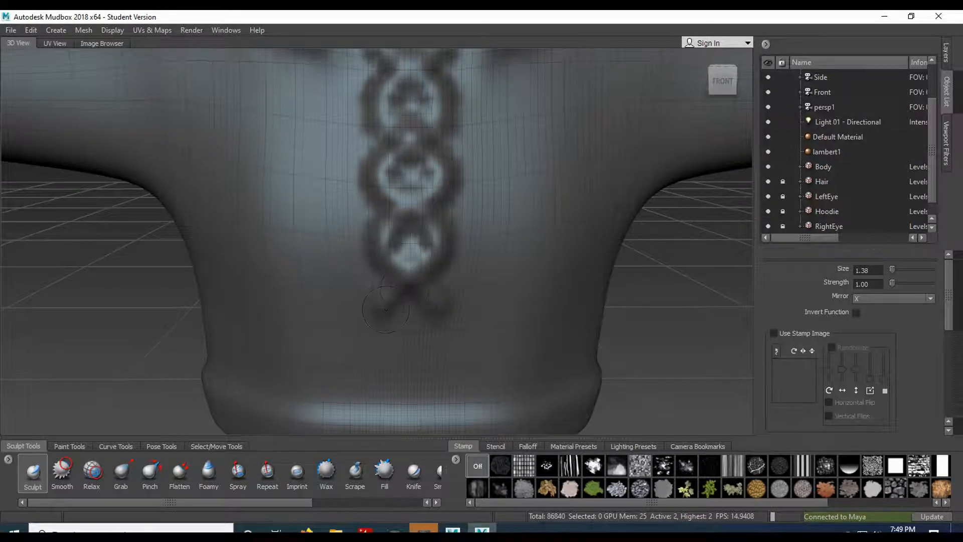
mouse_move(385, 310)
left_mouse_down()
mouse_move(380, 326)
mouse_move(401, 346)
mouse_move(385, 360)
mouse_move(393, 236)
left_mouse_up()
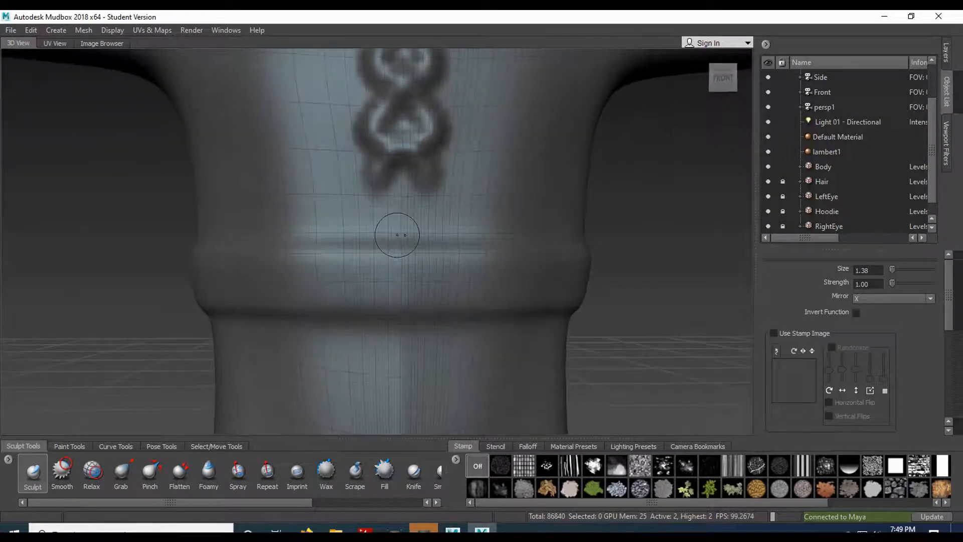
mouse_move(379, 194)
left_mouse_down()
mouse_move(374, 210)
mouse_move(391, 231)
mouse_move(375, 234)
left_mouse_up()
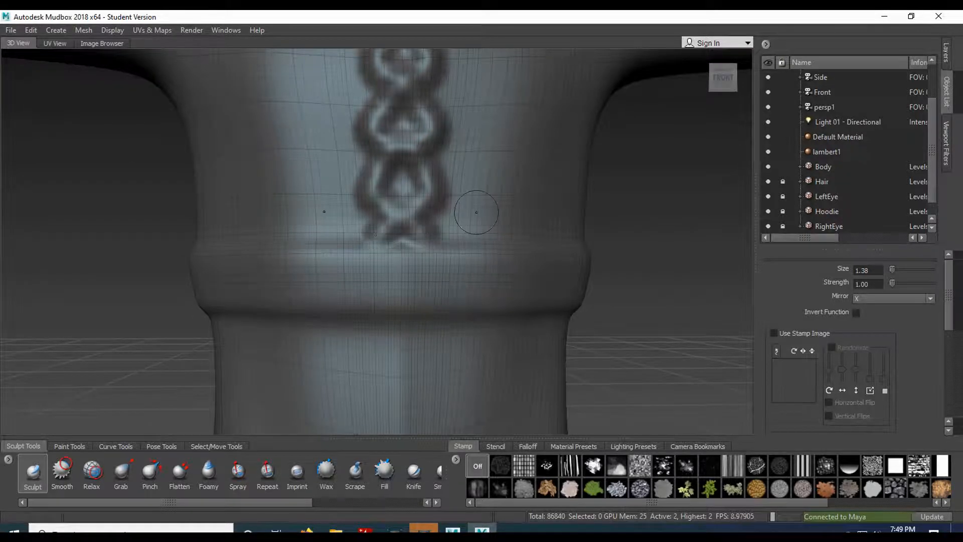
Step: Sculpt a raised, rounded rectangular patch on the front of the waistband directly beneath the braid
left_click_drag(477, 213, 432, 232, "alt")
right_click_drag(432, 231, 396, 200, "alt")
middle_click_drag(418, 111, 424, 201, "alt")
left_click_drag(423, 201, 496, 237, "alt")
middle_click_drag(496, 238, 453, 155, "alt")
left_click_drag(452, 154, 424, 132, "alt")
middle_click_drag(424, 338, 404, 279, "alt")
left_click_drag(403, 279, 378, 221, "alt")
right_click_drag(379, 221, 333, 275, "alt")
middle_click_drag(334, 275, 348, 278, "alt")
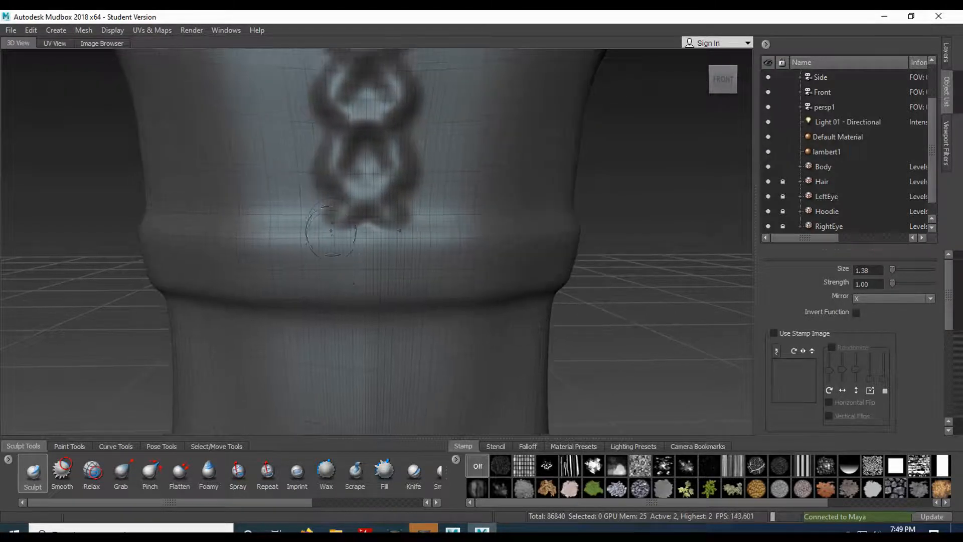
mouse_move(303, 221)
left_mouse_down()
mouse_move(322, 312)
mouse_move(343, 321)
mouse_move(357, 306)
mouse_move(344, 259)
mouse_move(351, 281)
mouse_move(355, 226)
mouse_move(366, 287)
left_mouse_up()
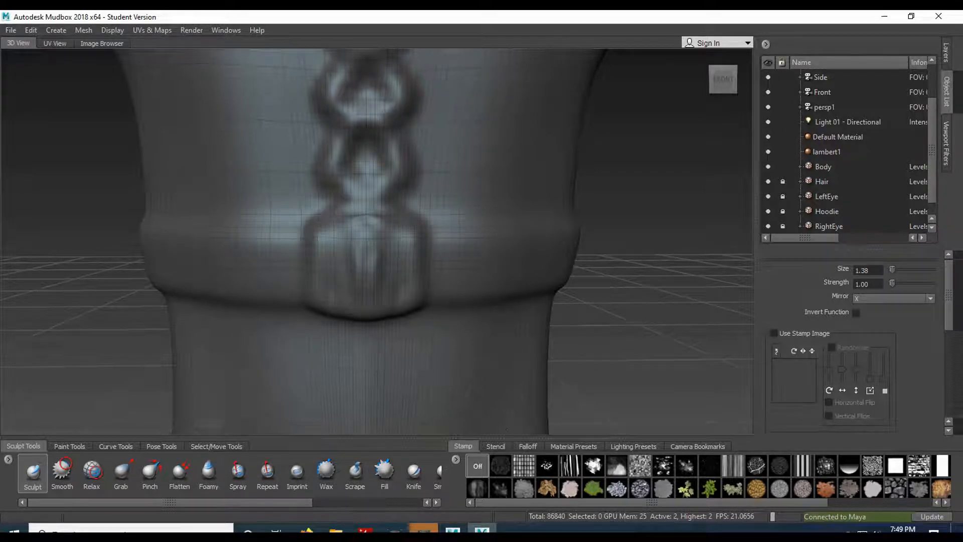
Step: Level the centre ridge of the waistband patch with the Flatten brush at size 1.38 and strength 15.00
left_click(181, 471)
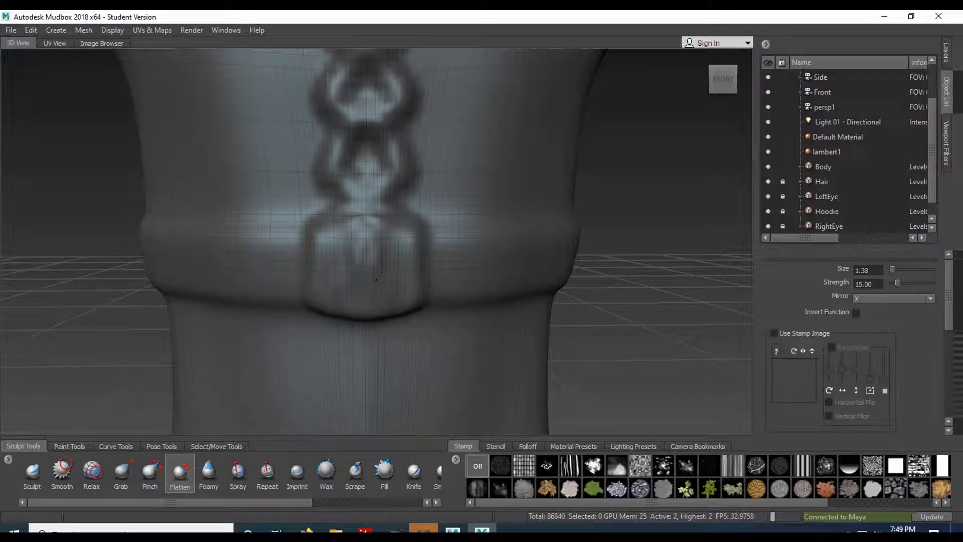
mouse_move(358, 253)
left_mouse_down()
mouse_move(379, 246)
mouse_move(368, 291)
left_mouse_up()
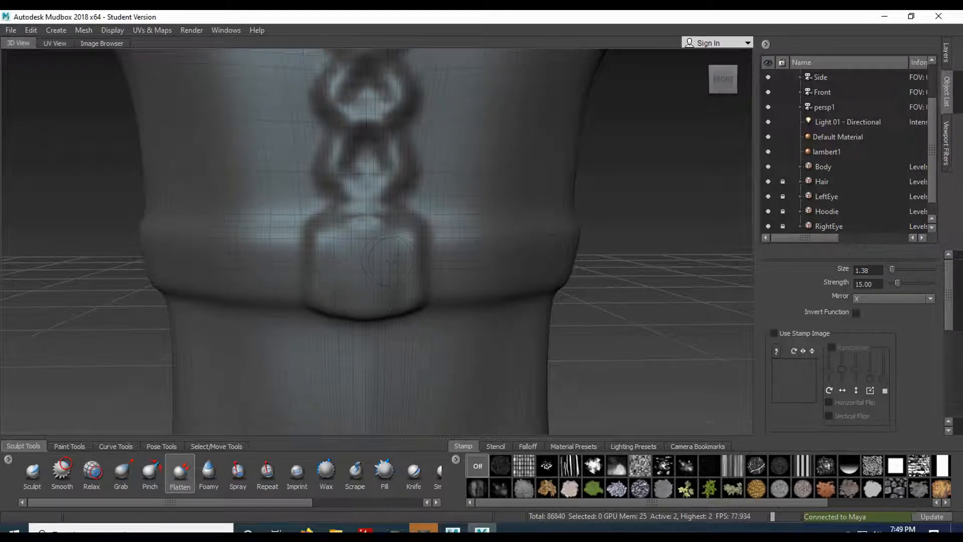
left_click_drag(620, 268, 494, 244, "alt")
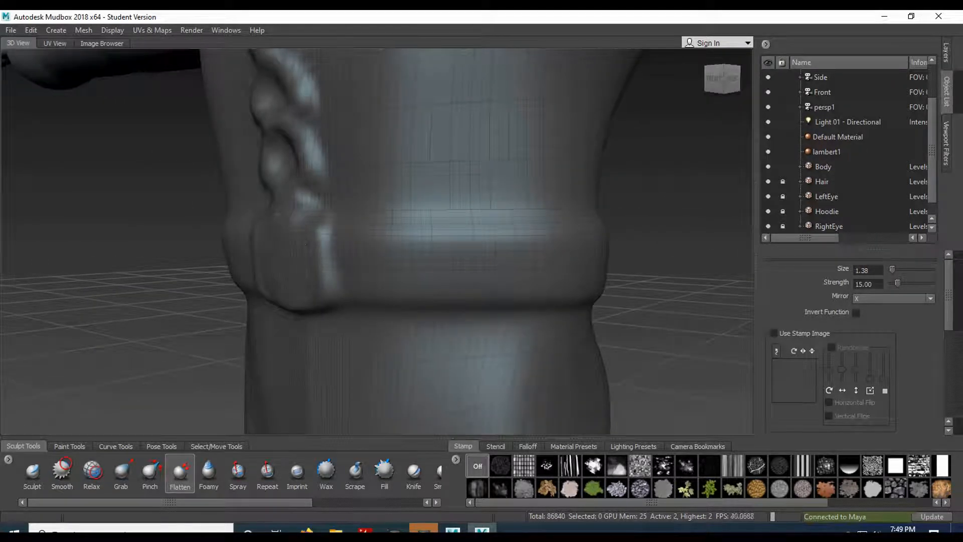
left_click_drag(494, 243, 596, 240, "alt")
left_click_drag(400, 272, 285, 336, "alt")
Step: Try a Wax brush stroke on the waistband, undo it, and set the brush strength to 1.00
left_click(33, 472)
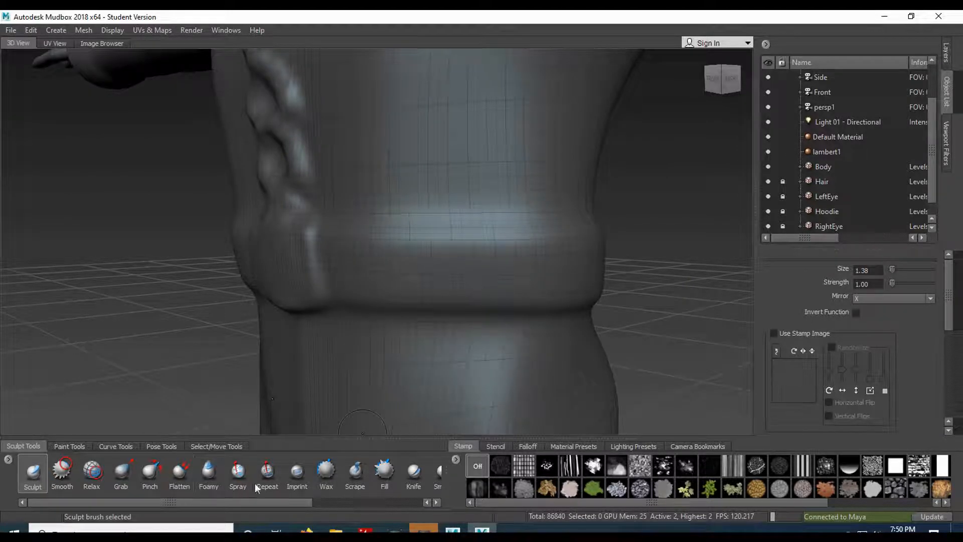
left_click(319, 476)
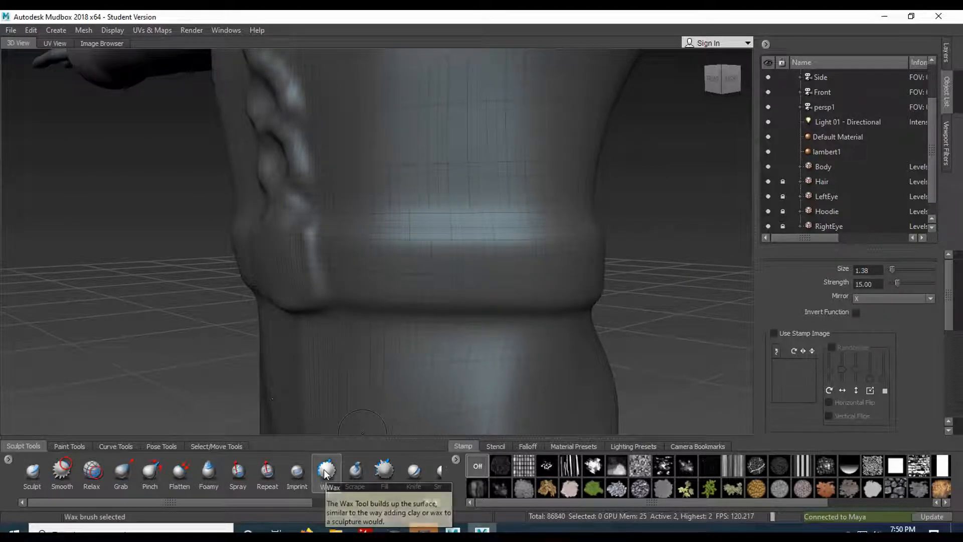
left_click_drag(416, 227, 417, 227)
key("ctrl+z")
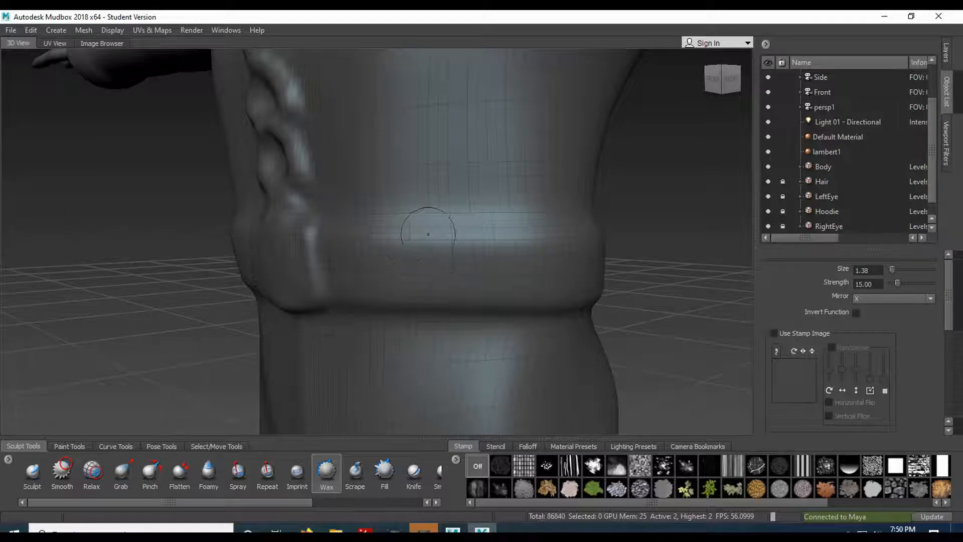
left_click_drag(877, 281, 853, 284)
type("1.00")
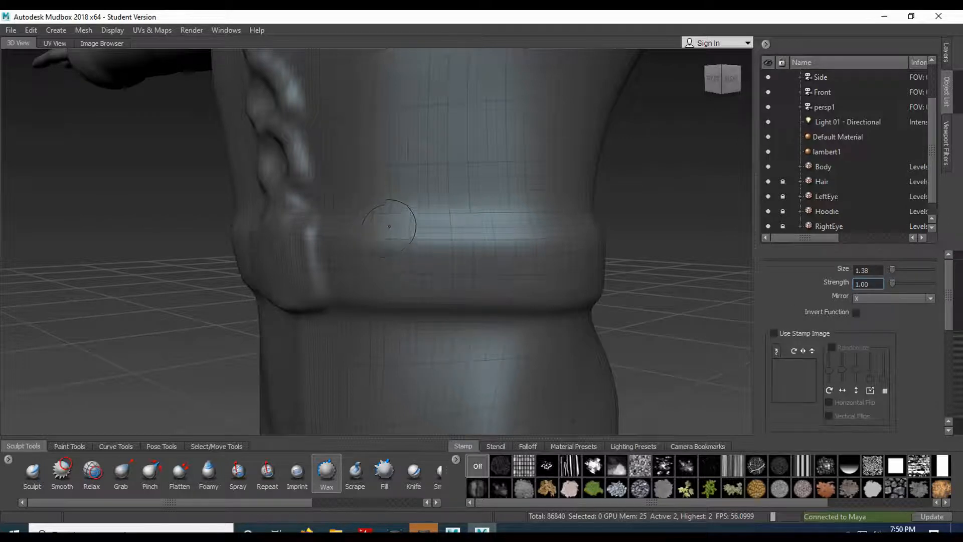
Step: Build up vertical folds crossing the side of the waistband with the Wax brush at strength 1.00, undoing the trial stroke above it
left_click(412, 224)
mouse_move(443, 107)
left_mouse_down()
mouse_move(435, 176)
mouse_move(439, 98)
mouse_move(436, 192)
left_mouse_up()
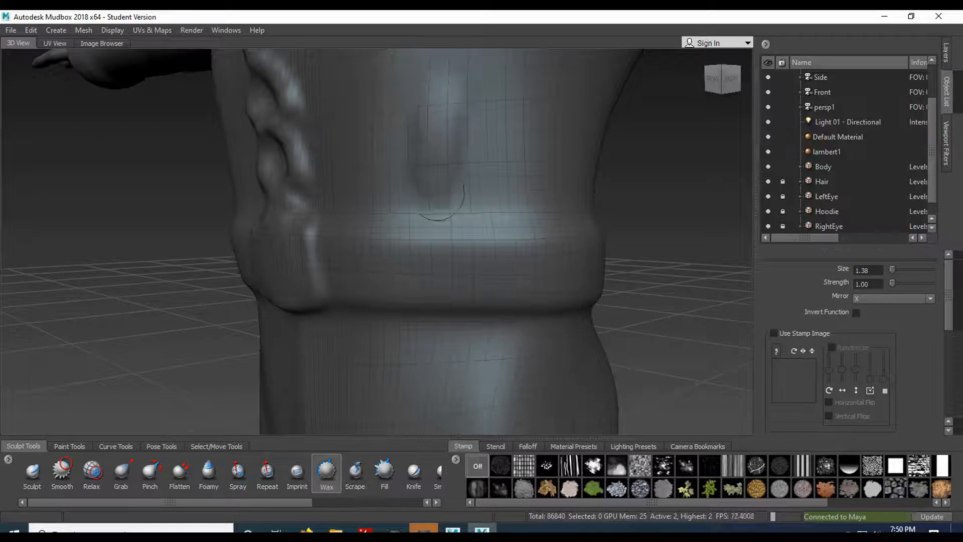
key("ctrl+z")
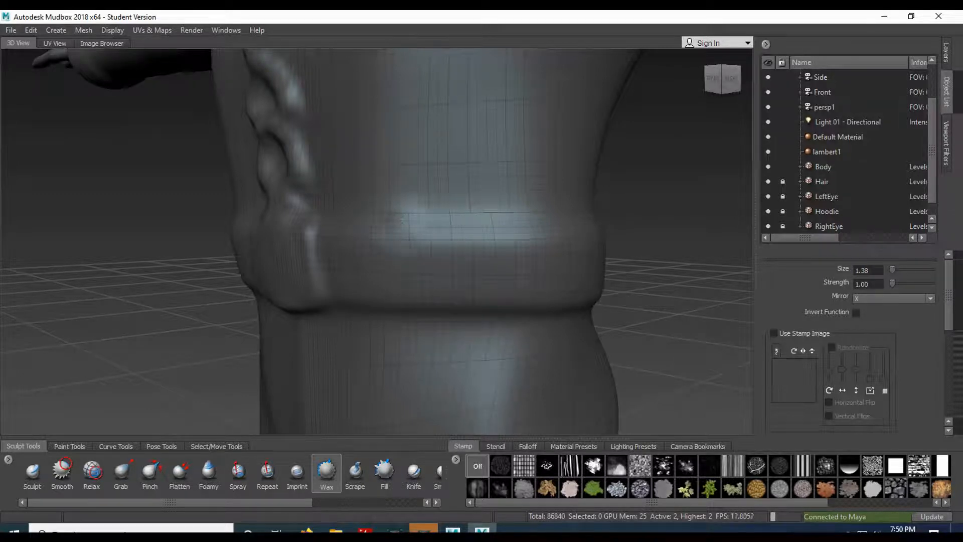
left_click_drag(399, 220, 395, 325)
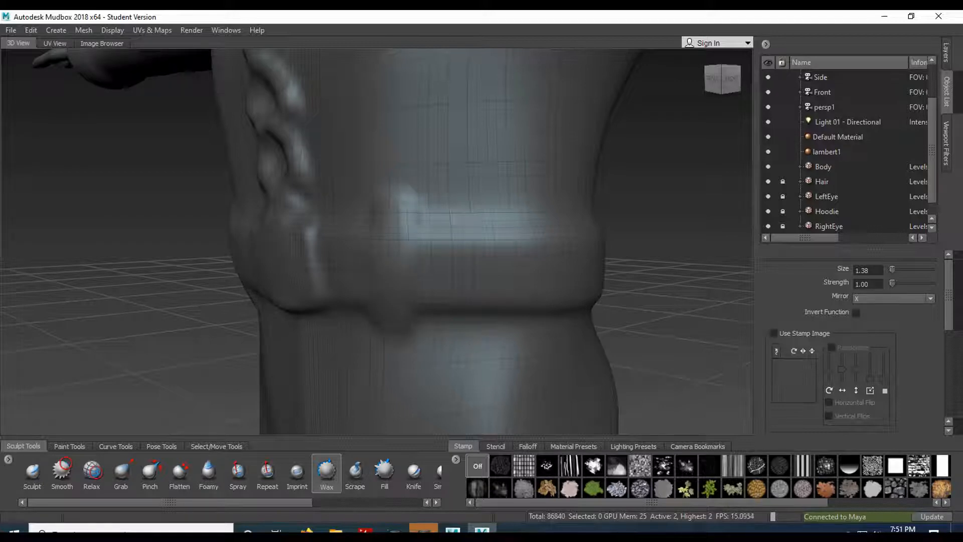
mouse_move(396, 222)
left_mouse_down("alt")
mouse_move(465, 226)
mouse_move(421, 261)
mouse_move(391, 239)
left_mouse_up("alt")
mouse_move(477, 230)
left_mouse_down("alt")
mouse_move(458, 231)
mouse_move(439, 328)
left_mouse_up("alt")
mouse_move(436, 213)
left_mouse_down()
mouse_move(435, 278)
mouse_move(401, 241)
left_mouse_up()
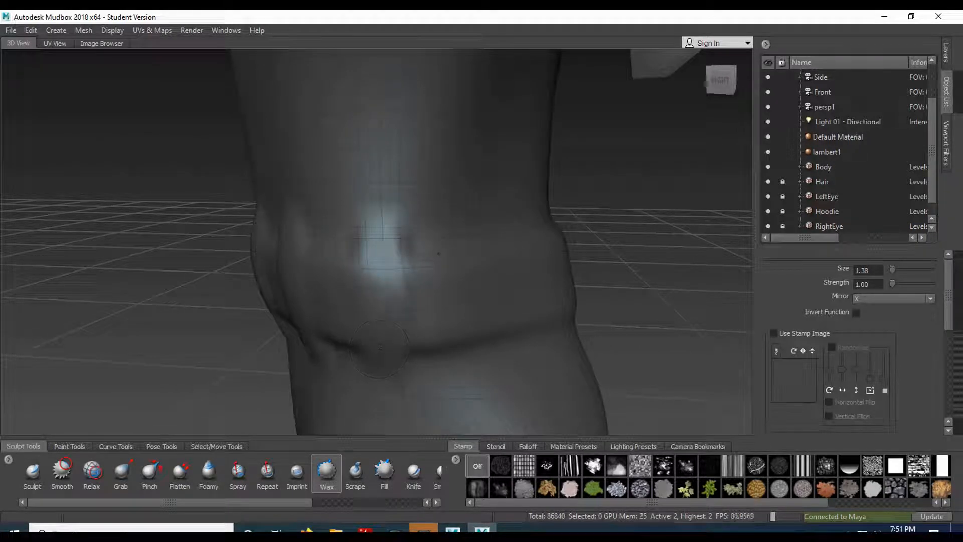
left_click_drag(380, 347, 349, 332, "alt")
Step: Raise the Wax strength to 2.00 and add more vertical folds around the side of the waistband toward the back
left_click(859, 285)
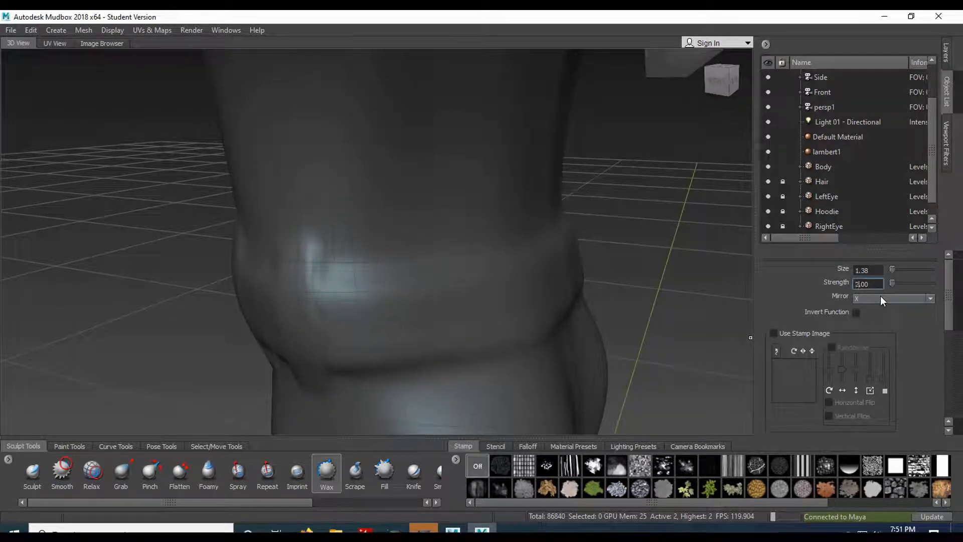
left_click_drag(396, 303, 304, 297, "alt")
mouse_move(326, 266)
left_mouse_down()
mouse_move(327, 378)
mouse_move(323, 329)
left_mouse_up()
mouse_move(367, 359)
left_mouse_down("alt")
mouse_move(302, 349)
mouse_move(322, 239)
mouse_move(328, 350)
mouse_move(326, 261)
left_mouse_up("alt")
mouse_move(444, 233)
left_mouse_down()
mouse_move(456, 362)
mouse_move(442, 290)
mouse_move(445, 231)
mouse_move(484, 248)
mouse_move(539, 249)
left_mouse_up()
left_click_drag(619, 249, 557, 220, "alt")
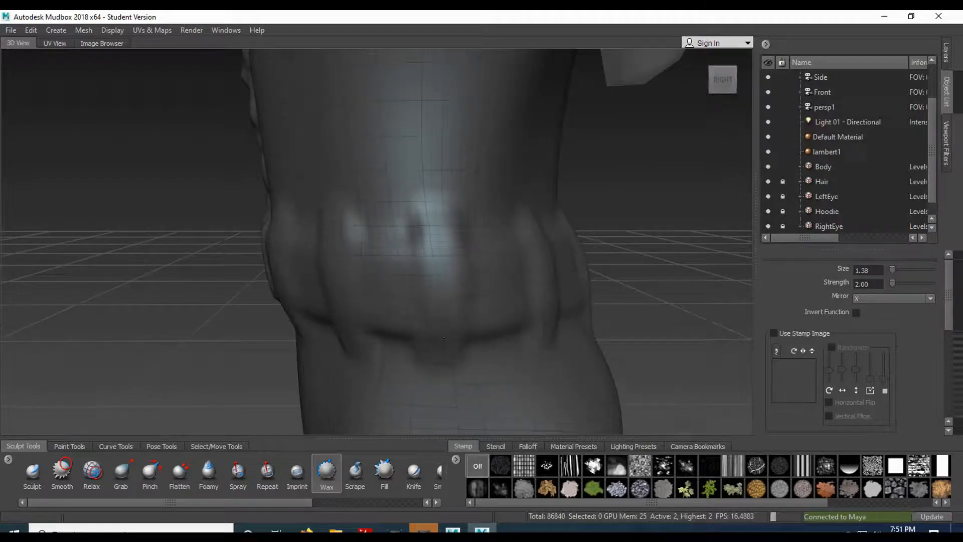
Step: Add another subdivision level to the Body mesh and make level 3 the active one
mouse_move(432, 236)
left_mouse_down("alt")
mouse_move(584, 258)
mouse_move(515, 261)
mouse_move(559, 216)
left_mouse_up("alt")
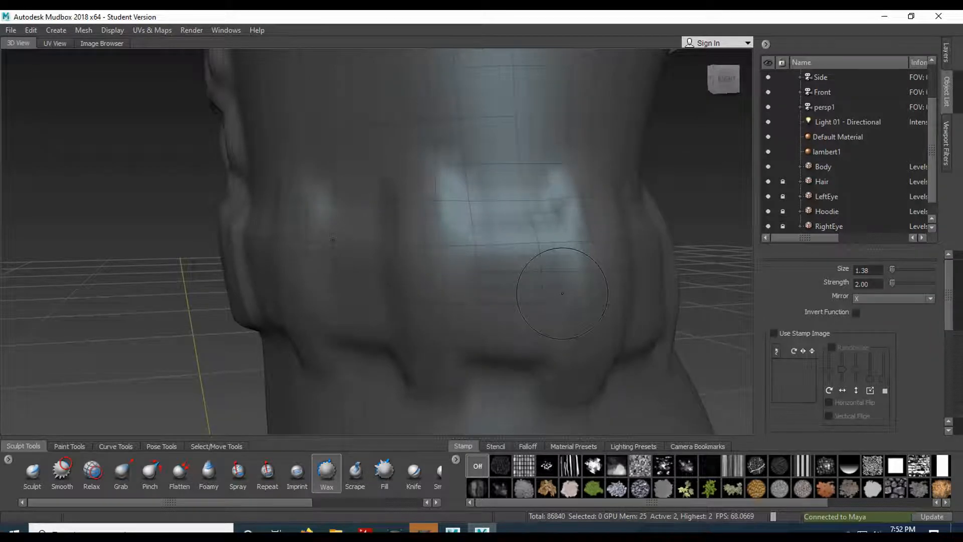
key("shift+d")
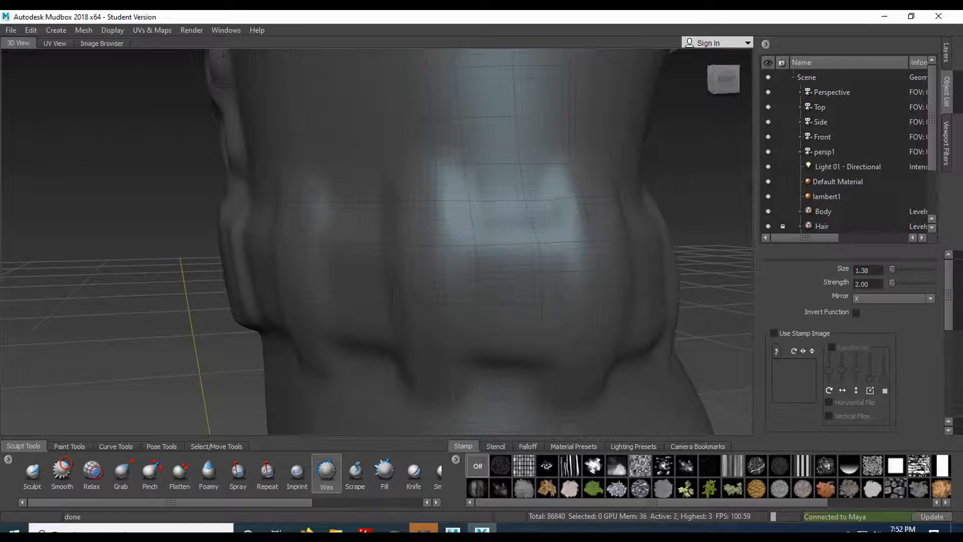
key("Page_Up")
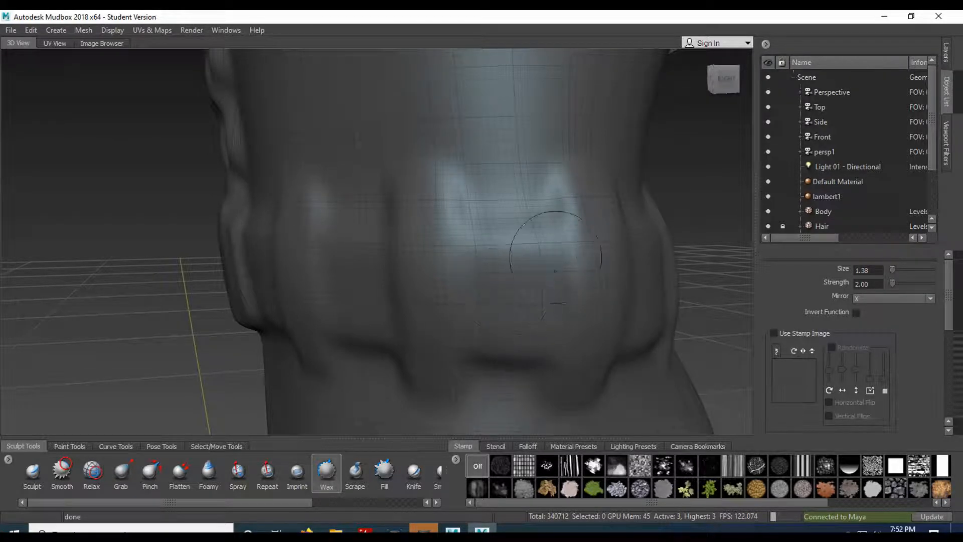
Step: Carve a vertical crease along the waistband's side fold with the Sculpt brush at size 0.63 and strength 0.25, undoing the stronger test dent
left_click(35, 482)
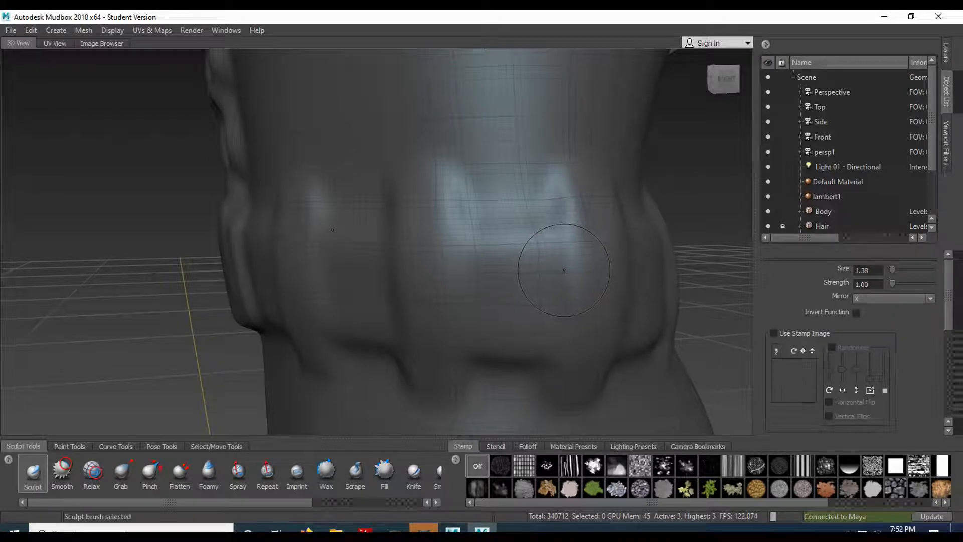
key("b")
mouse_move(554, 238)
left_mouse_down()
mouse_move(529, 238)
mouse_move(554, 230)
mouse_move(557, 205)
left_mouse_up()
mouse_move(555, 302)
left_mouse_down("alt")
mouse_move(454, 302)
mouse_move(565, 299)
left_mouse_up("alt")
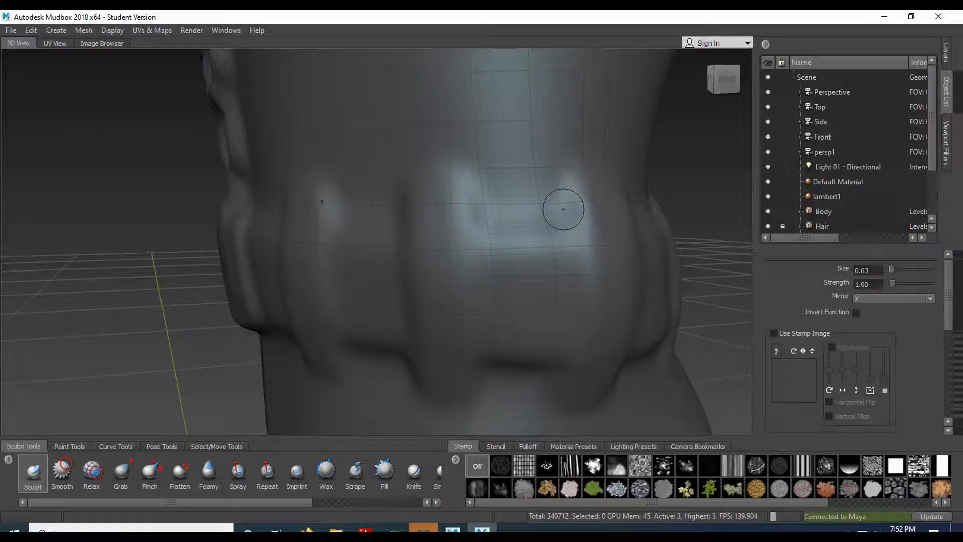
left_click_drag(563, 210, 563, 213, "ctrl")
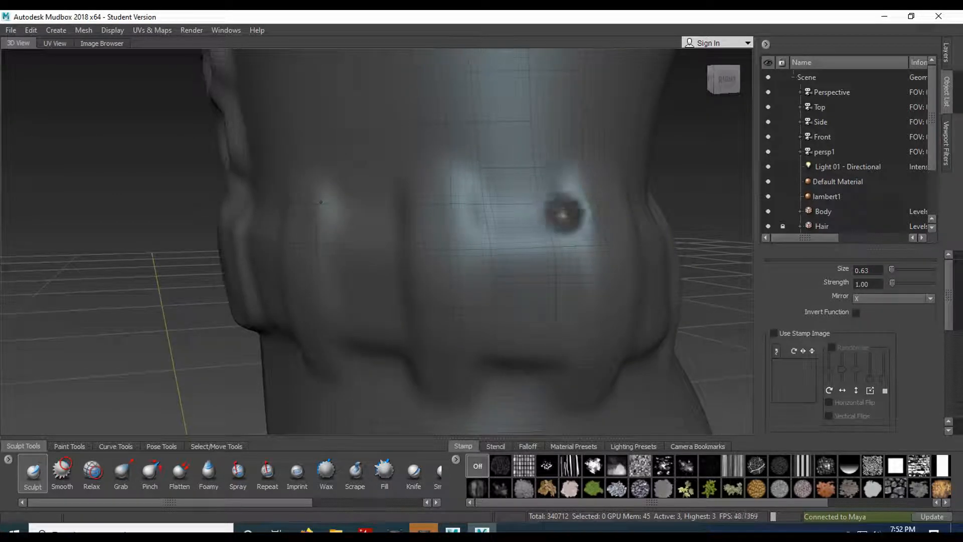
key("ctrl+z")
left_click(882, 284)
type("0.25")
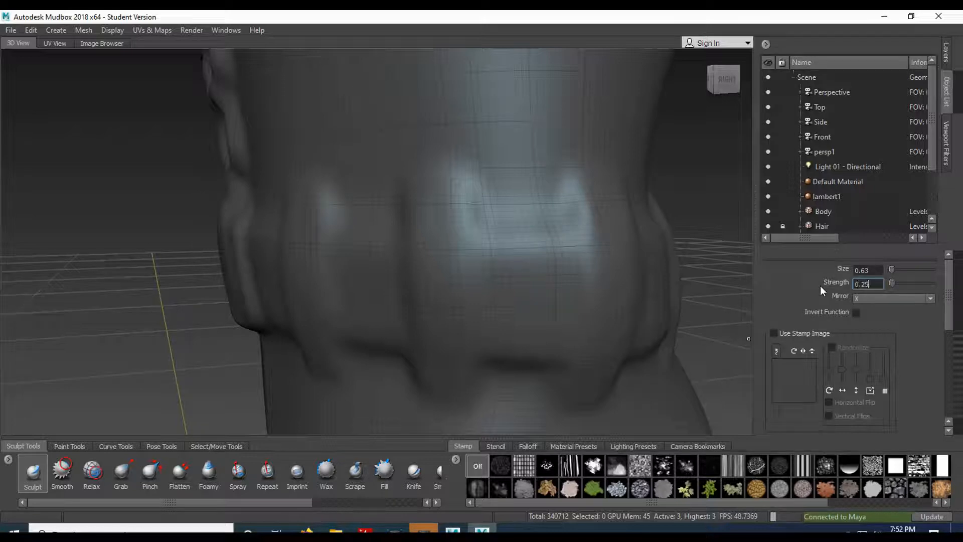
mouse_move(565, 207)
left_mouse_down()
mouse_move(582, 288)
mouse_move(574, 351)
left_mouse_up()
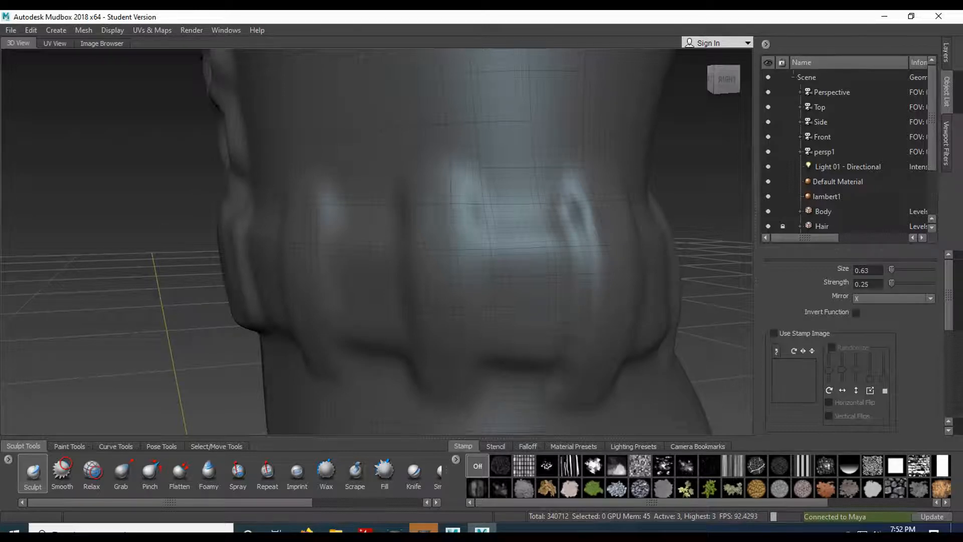
Step: Carve and smooth creases along the waistband's upper and lower edges between two folds on its side with the Sculpt brush
mouse_move(496, 227)
left_mouse_down()
mouse_move(556, 219)
mouse_move(571, 236)
mouse_move(510, 225)
mouse_move(502, 235)
mouse_move(531, 234)
left_mouse_up()
mouse_move(506, 218)
left_mouse_down("shift")
mouse_move(561, 204)
mouse_move(502, 213)
mouse_move(489, 233)
mouse_move(486, 223)
mouse_move(482, 340)
left_mouse_up("shift")
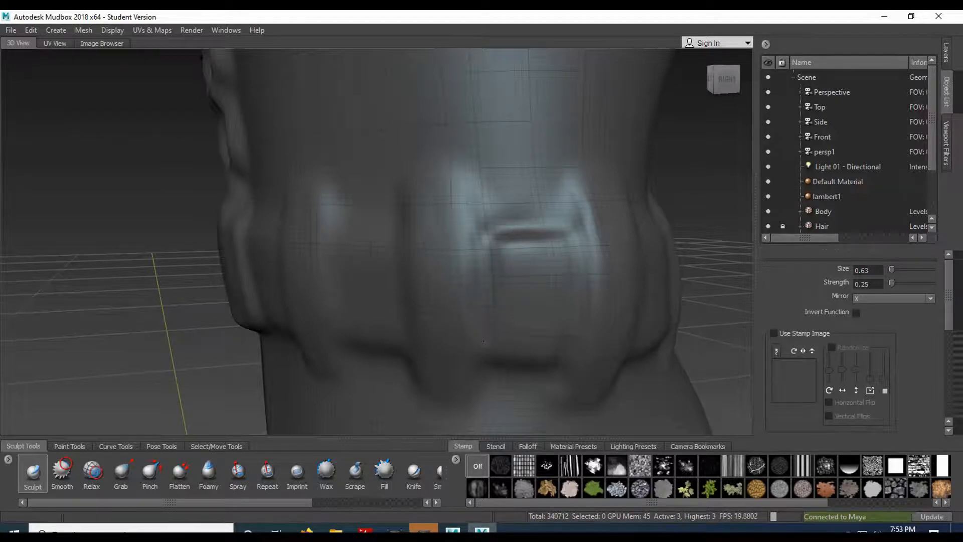
left_click_drag(529, 364, 514, 304, "alt")
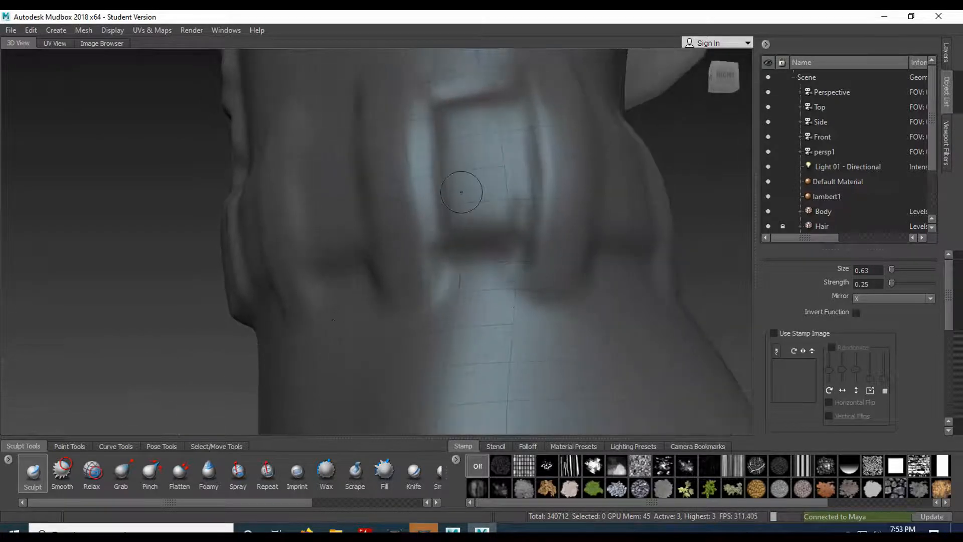
left_click_drag(503, 197, 508, 201)
mouse_move(450, 250)
left_mouse_down()
mouse_move(509, 243)
mouse_move(524, 266)
left_mouse_up()
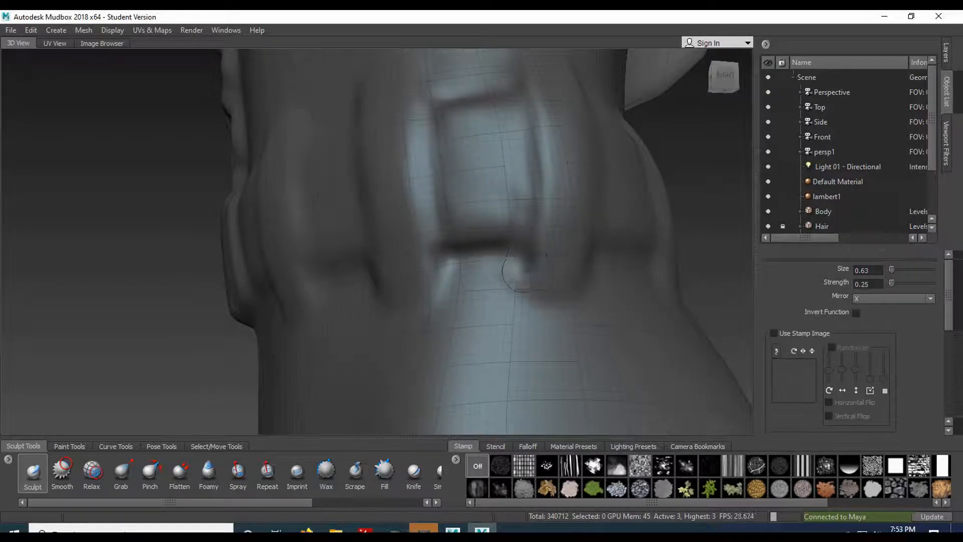
mouse_move(437, 264)
left_mouse_down()
mouse_move(544, 296)
mouse_move(559, 321)
mouse_move(581, 310)
left_mouse_up()
Step: Crease the waistband's upper and lower edges between the folds toward the front and around the front center, smoothing the transitions
mouse_move(563, 230)
left_mouse_down()
mouse_move(521, 232)
mouse_move(487, 199)
left_mouse_up()
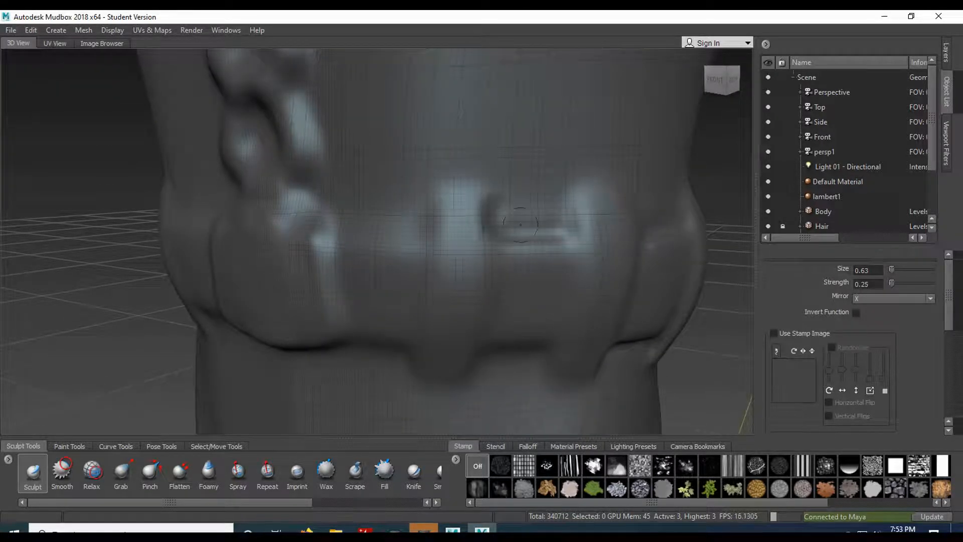
mouse_move(569, 197)
left_mouse_down()
mouse_move(568, 231)
mouse_move(526, 215)
mouse_move(499, 231)
mouse_move(497, 201)
left_mouse_up()
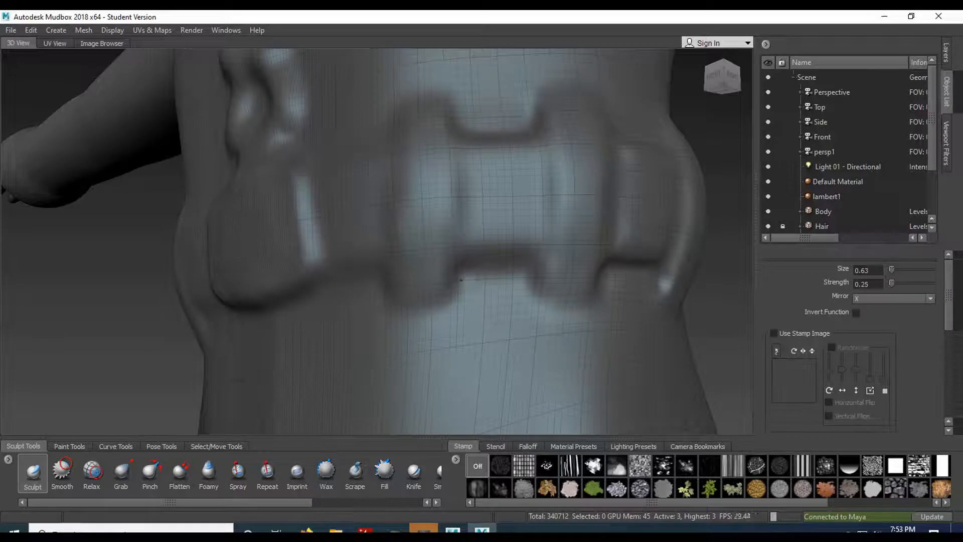
mouse_move(460, 279)
left_mouse_down()
mouse_move(521, 270)
mouse_move(493, 282)
left_mouse_up()
mouse_move(430, 275)
left_mouse_down("alt")
mouse_move(474, 296)
mouse_move(423, 289)
mouse_move(416, 302)
mouse_move(398, 302)
left_mouse_up("alt")
key("shift")
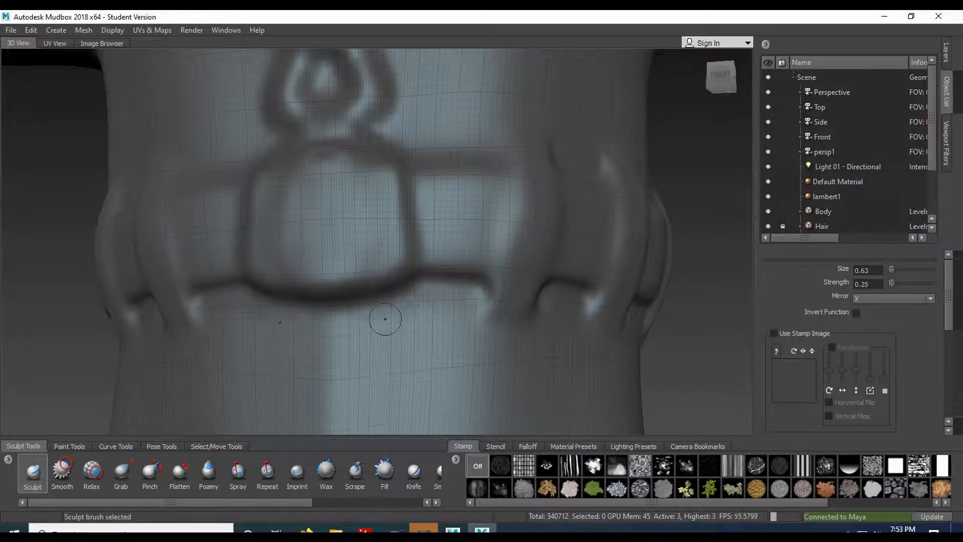
mouse_move(427, 144)
left_mouse_down("alt")
mouse_move(408, 238)
mouse_move(403, 228)
mouse_move(431, 236)
mouse_move(502, 227)
left_mouse_up("alt")
key("shift")
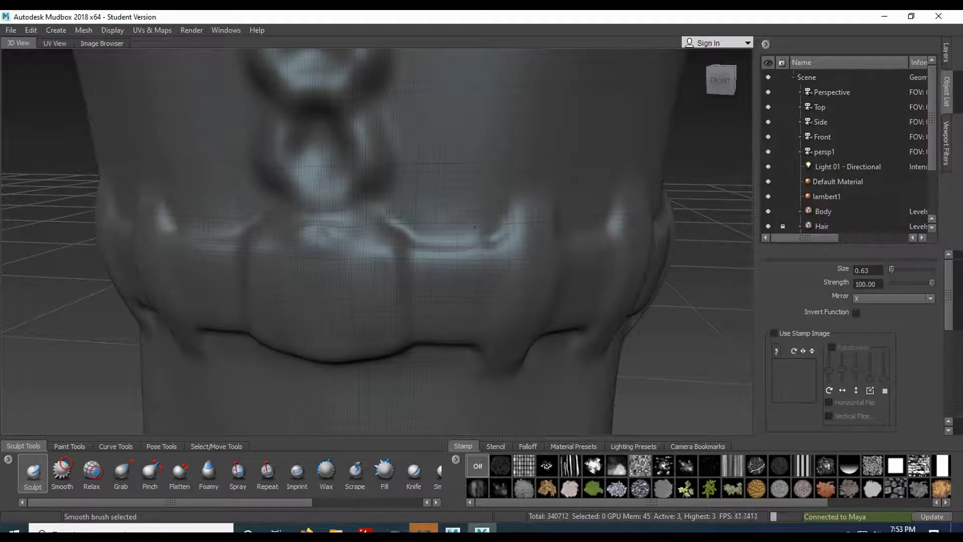
Step: Sculpt and smooth the edge creases between the folds on the side of the waistband opposite the first, at strength 0.25
mouse_move(474, 221)
left_mouse_down("alt")
mouse_move(419, 223)
mouse_move(369, 261)
mouse_move(316, 238)
mouse_move(432, 223)
mouse_move(398, 223)
left_mouse_up("alt")
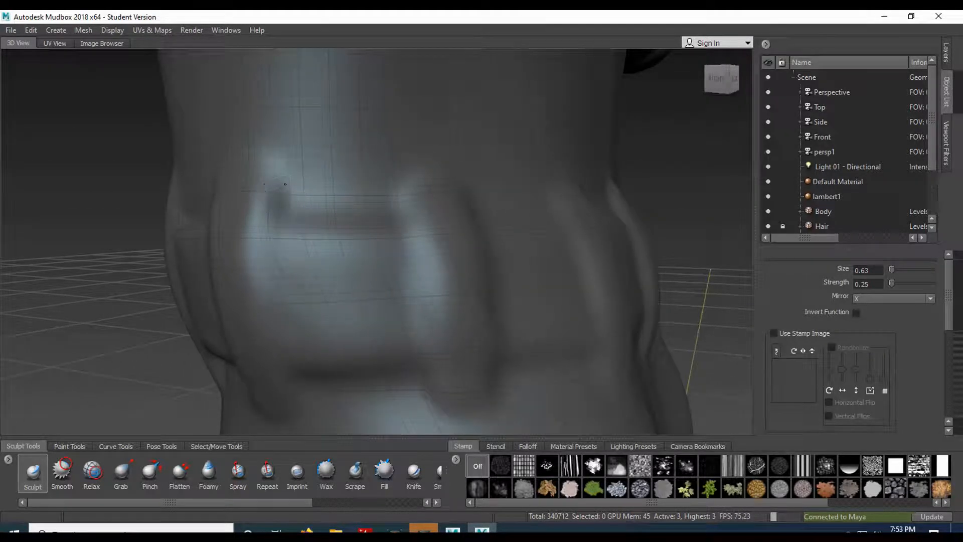
mouse_move(280, 184)
left_mouse_down()
mouse_move(283, 213)
mouse_move(313, 217)
mouse_move(396, 206)
mouse_move(395, 187)
left_mouse_up()
key("shift")
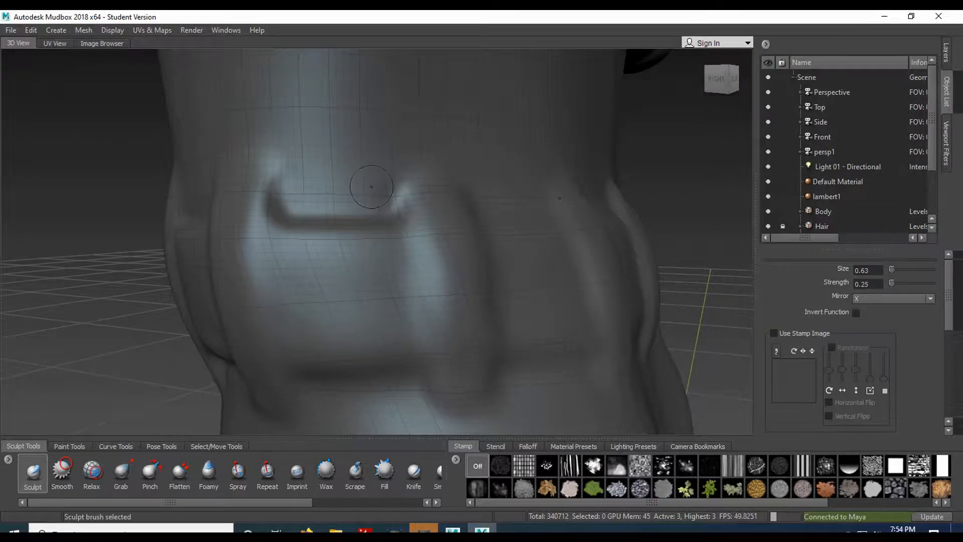
left_click_drag(372, 189, 305, 221, "alt")
middle_click_drag(305, 222, 329, 211, "alt")
left_click_drag(318, 215, 346, 173, "alt")
mouse_move(369, 216)
left_mouse_down()
mouse_move(480, 200)
mouse_move(496, 223)
left_mouse_up()
left_click_drag(415, 219, 387, 218, "shift")
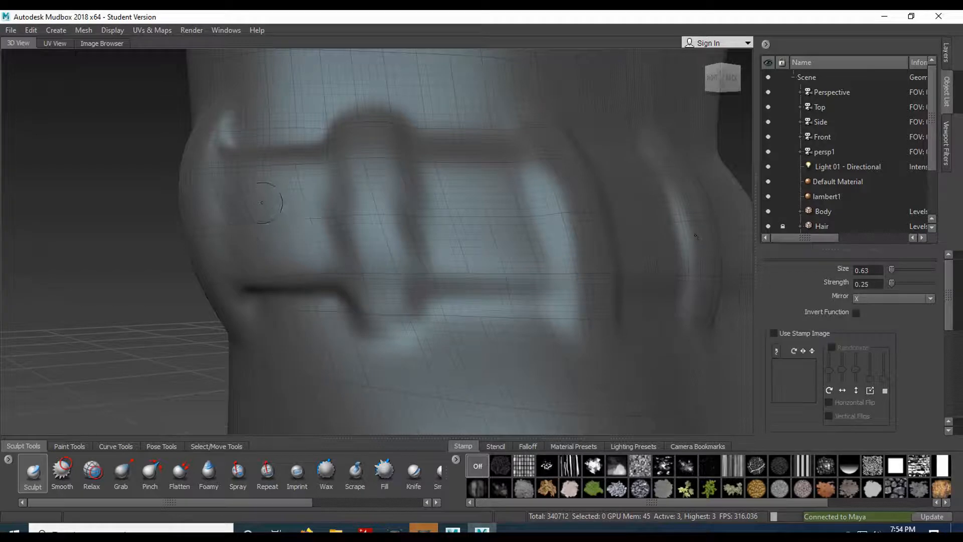
Step: Try imprinting the vertical-streak stamp on a waistband panel with the Sculpt brush, and undo the test strokes
left_click(570, 470)
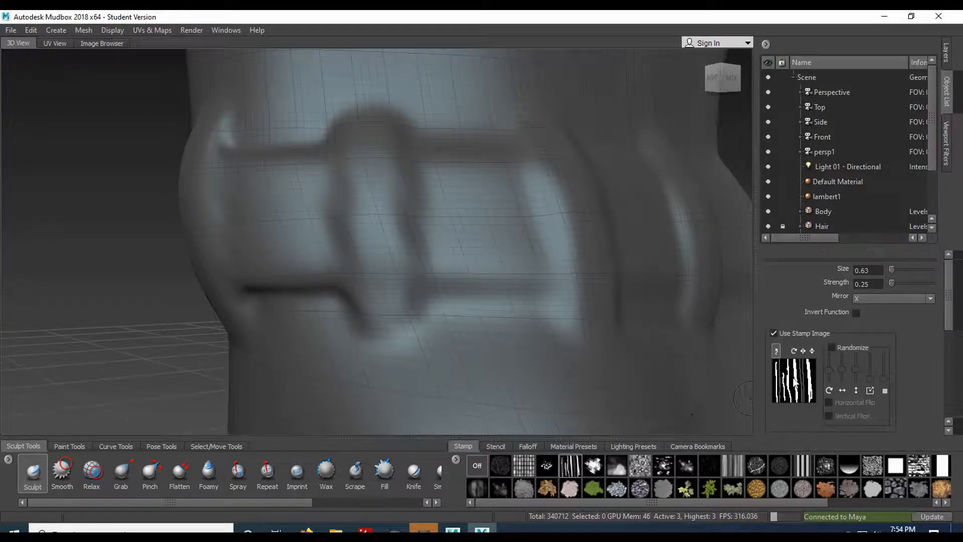
mouse_move(279, 217)
left_mouse_down()
mouse_move(288, 223)
mouse_move(254, 194)
left_mouse_up()
left_click_drag(283, 240, 247, 223)
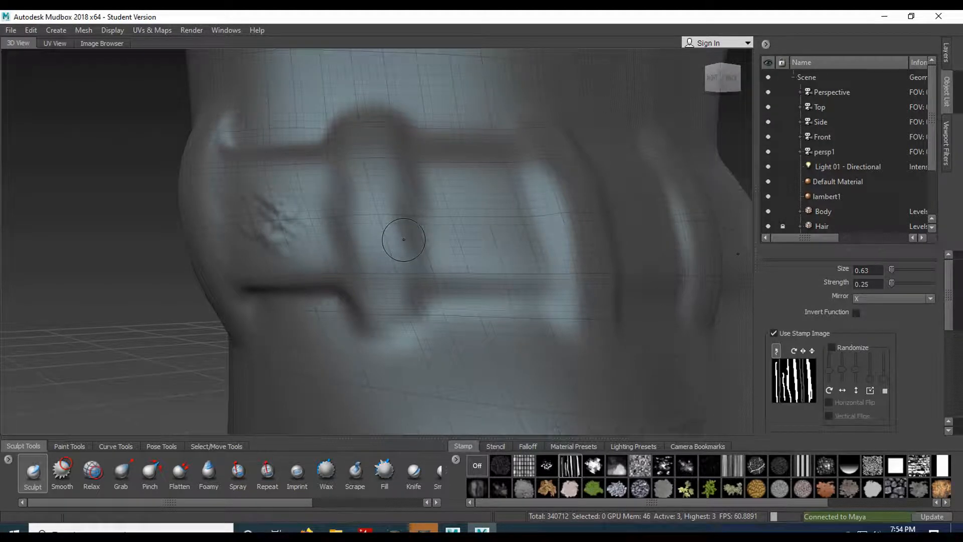
key("ctrl+z")
key("ctrl+z")
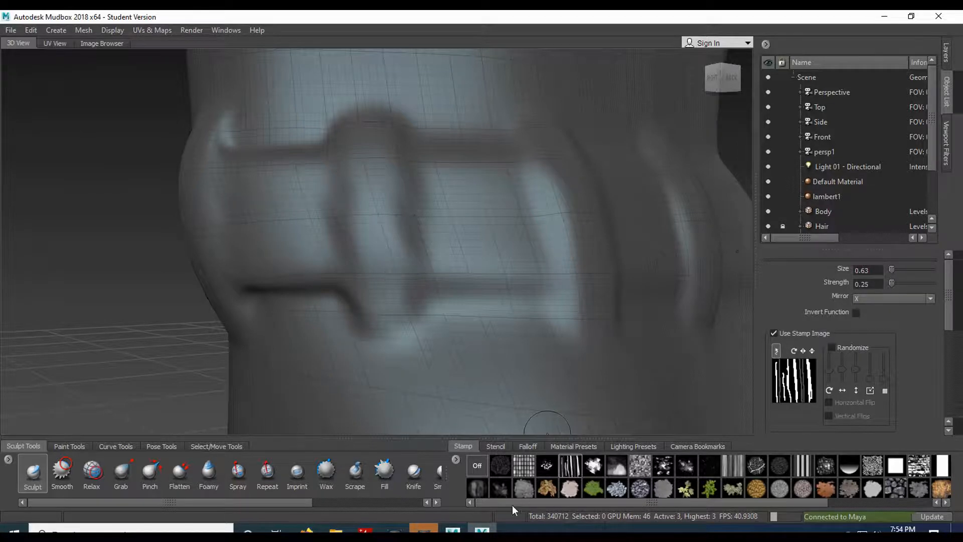
Step: Try the woven-grid stamp on the same waistband panel at levels 3 and 5, undo the strokes and return to level 3
left_click(524, 466)
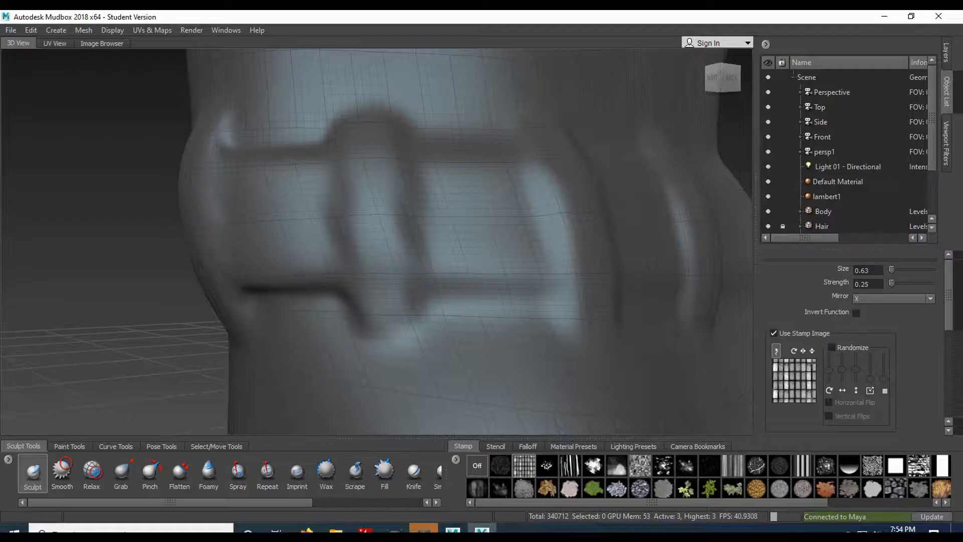
left_click(281, 216)
mouse_move(281, 218)
left_mouse_down()
mouse_move(273, 223)
mouse_move(290, 245)
mouse_move(307, 220)
mouse_move(255, 206)
mouse_move(258, 235)
mouse_move(326, 243)
mouse_move(300, 228)
left_mouse_up()
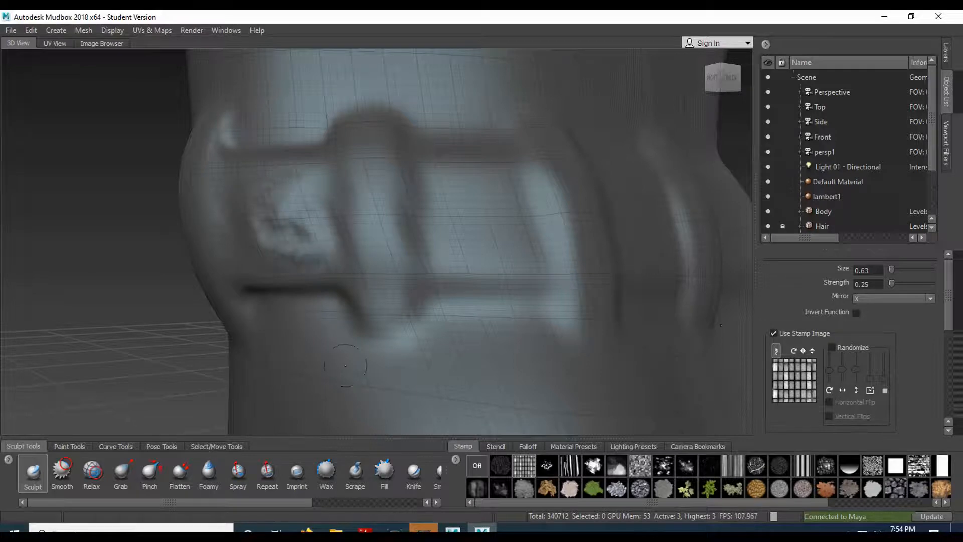
key("ctrl+z")
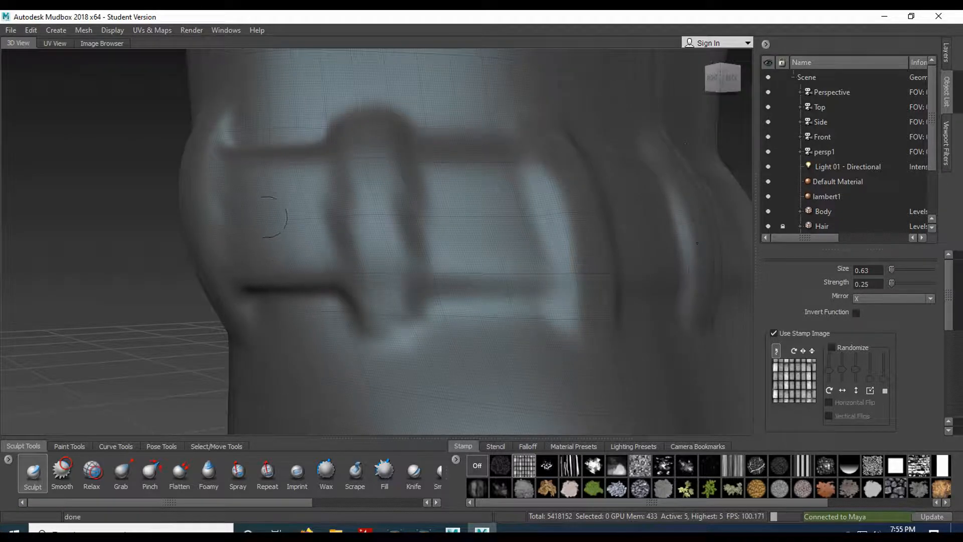
mouse_move(262, 220)
left_mouse_down()
mouse_move(269, 251)
mouse_move(280, 245)
mouse_move(268, 231)
mouse_move(294, 218)
mouse_move(301, 236)
mouse_move(266, 205)
left_mouse_up()
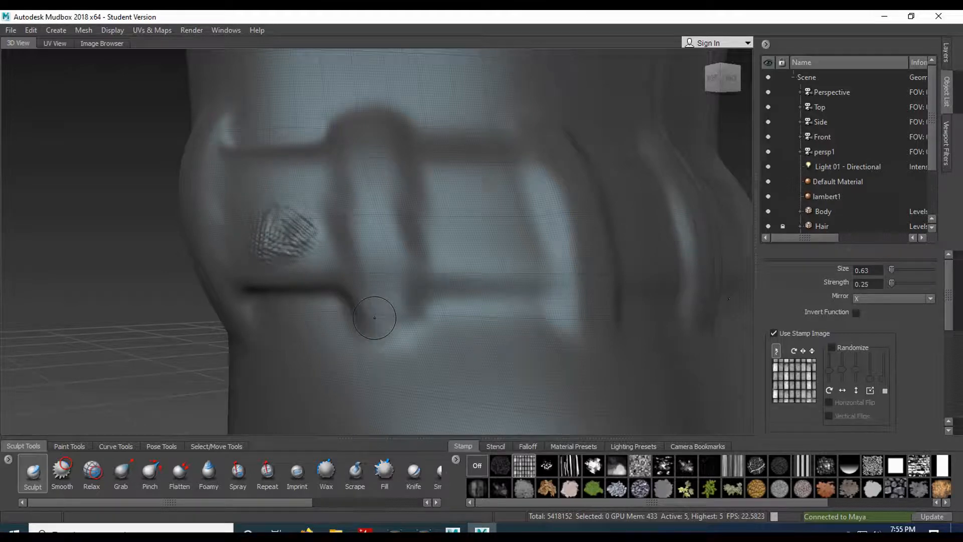
key("ctrl+z")
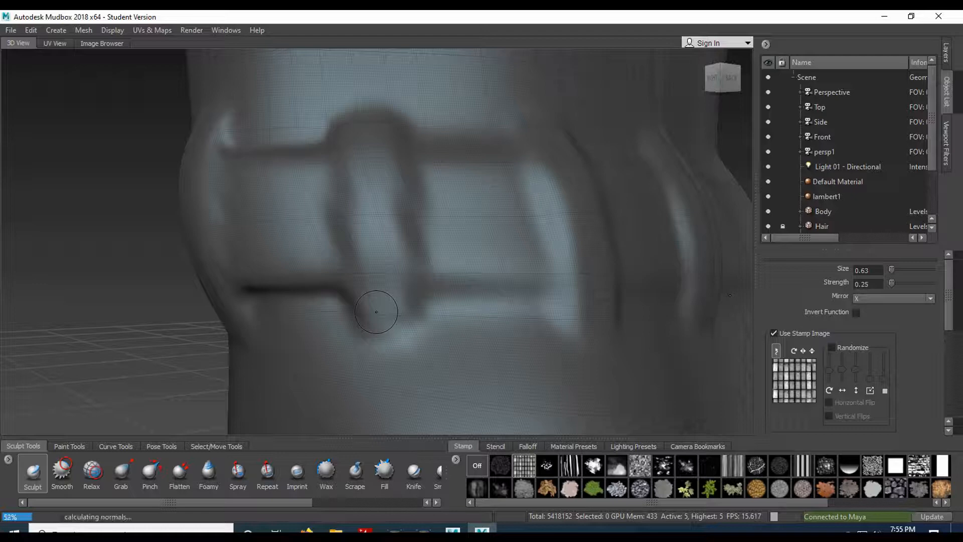
key("Page_Down")
key("Page_Down")
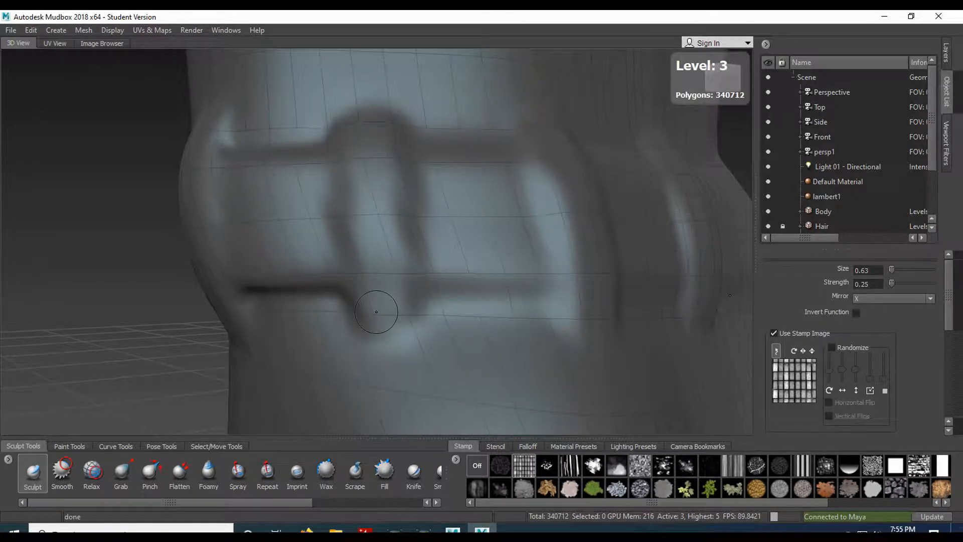
Step: Carve creases along the lower edge of the waistband's back panels and beside the central back fold
left_click_drag(387, 301, 454, 259, "alt")
mouse_move(376, 236)
left_mouse_down("alt")
mouse_move(481, 240)
mouse_move(611, 225)
left_mouse_up("alt")
left_click_drag(540, 238, 341, 245, "alt")
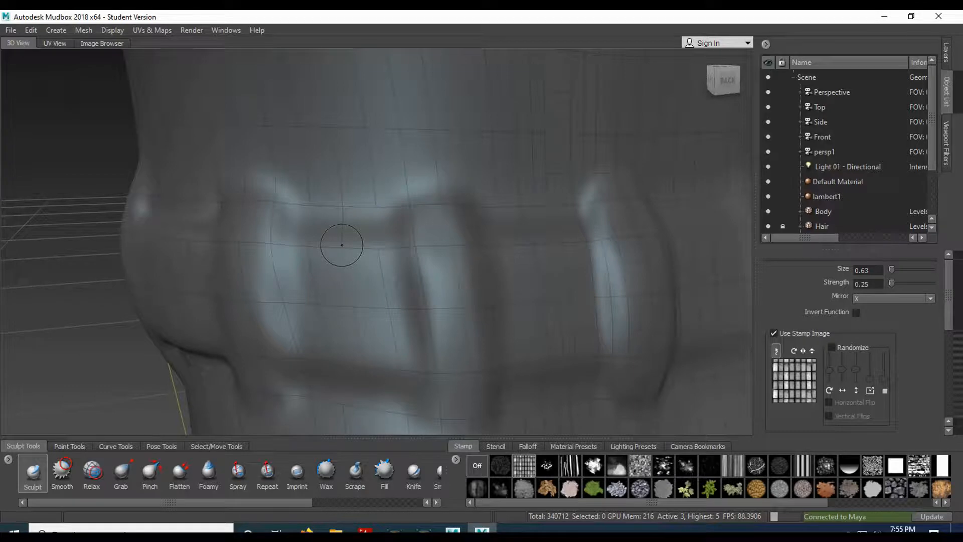
mouse_move(385, 279)
left_mouse_down("alt")
mouse_move(360, 200)
mouse_move(357, 251)
left_mouse_up("alt")
mouse_move(432, 241)
left_mouse_down()
mouse_move(482, 258)
mouse_move(373, 268)
mouse_move(477, 270)
left_mouse_up()
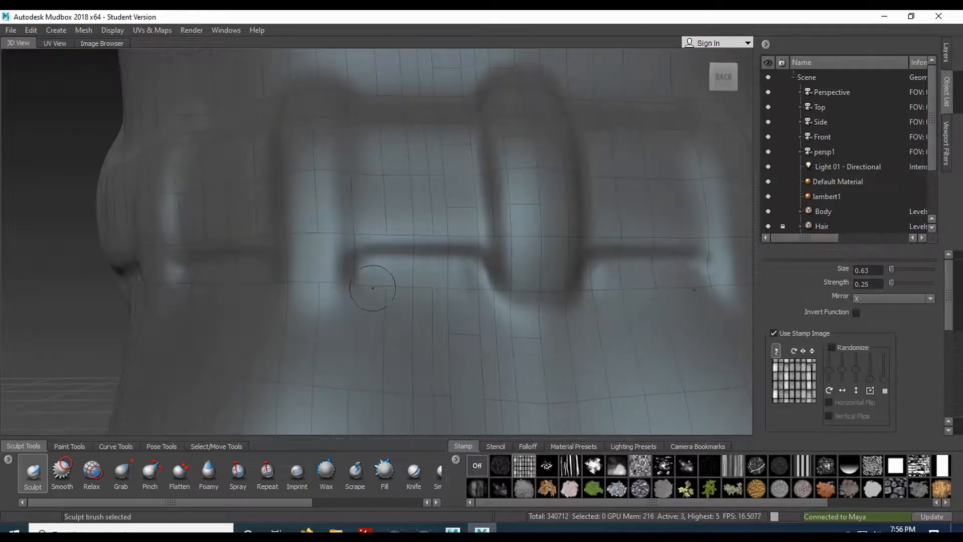
left_click_drag(392, 274, 387, 329, "alt")
mouse_move(357, 226)
left_mouse_down()
mouse_move(476, 255)
mouse_move(473, 176)
left_mouse_up()
left_click_drag(472, 176, 477, 255)
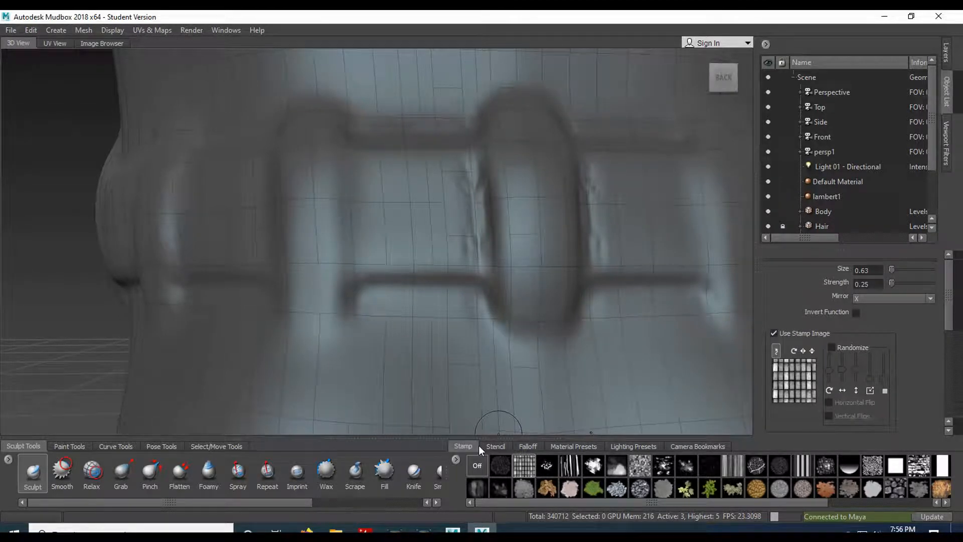
Step: Turn off the stamp and smooth the jagged marks beside the waistband's central back fold and along its upper edge
left_click(475, 467)
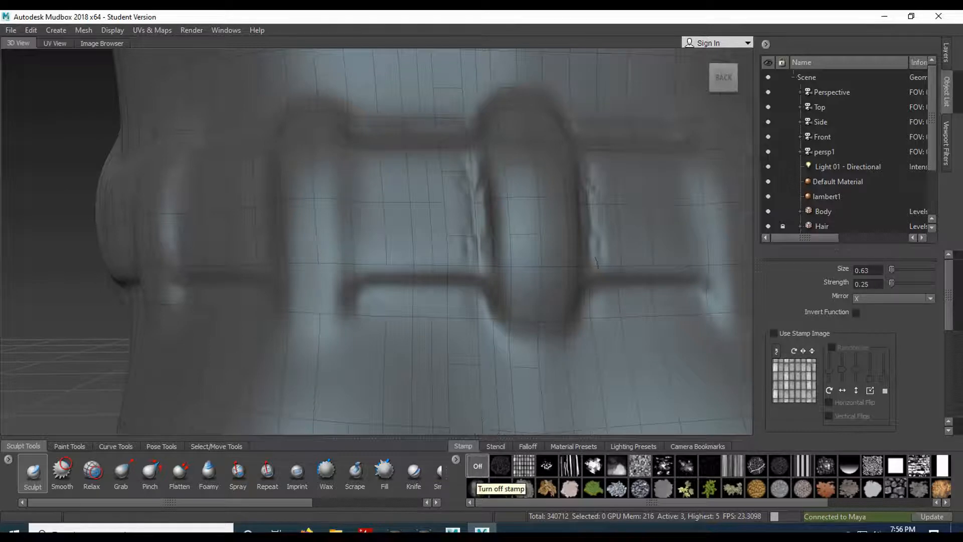
key("shift")
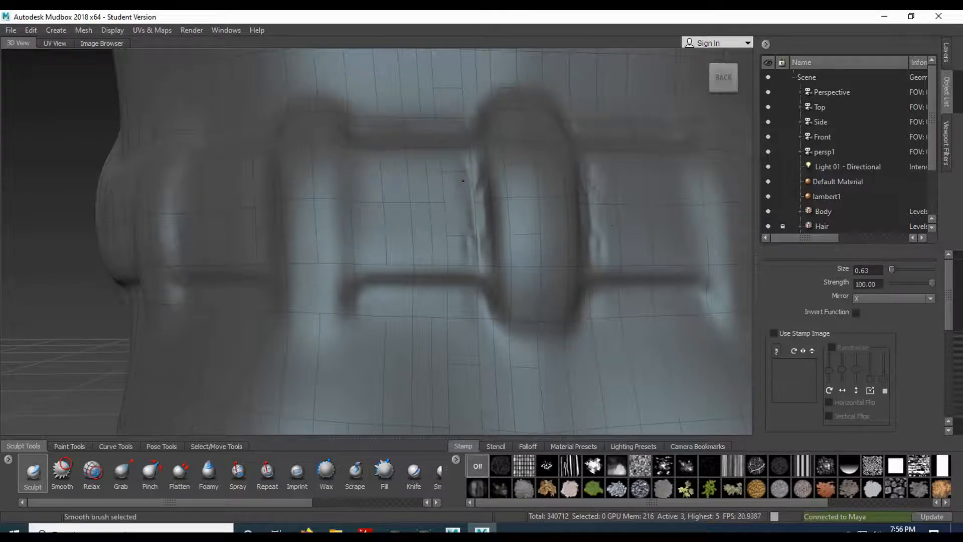
left_click_drag(404, 188, 397, 226, "alt")
key("shift")
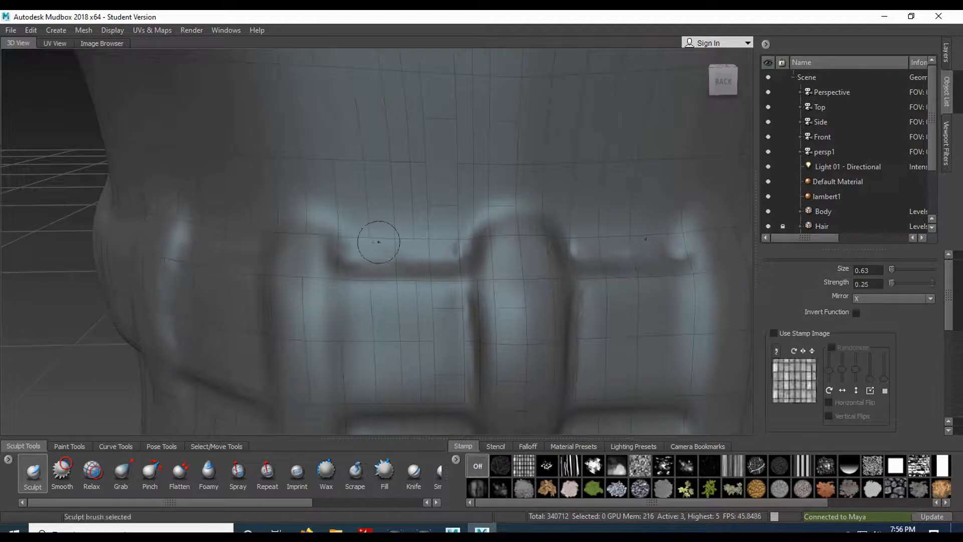
key("shift")
mouse_move(606, 220)
left_mouse_down("alt")
mouse_move(585, 206)
mouse_move(602, 204)
mouse_move(451, 170)
left_mouse_up("alt")
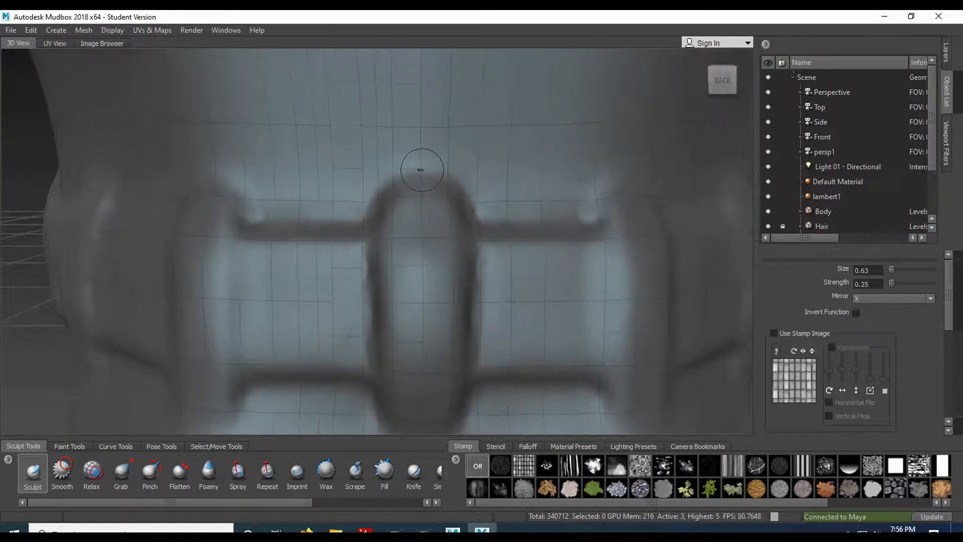
Step: Define the upper and side edges of the panels flanking the central back fold with Sculpt strokes and smooth them
mouse_move(385, 155)
left_mouse_down("alt")
mouse_move(652, 175)
mouse_move(412, 164)
mouse_move(441, 109)
left_mouse_up("alt")
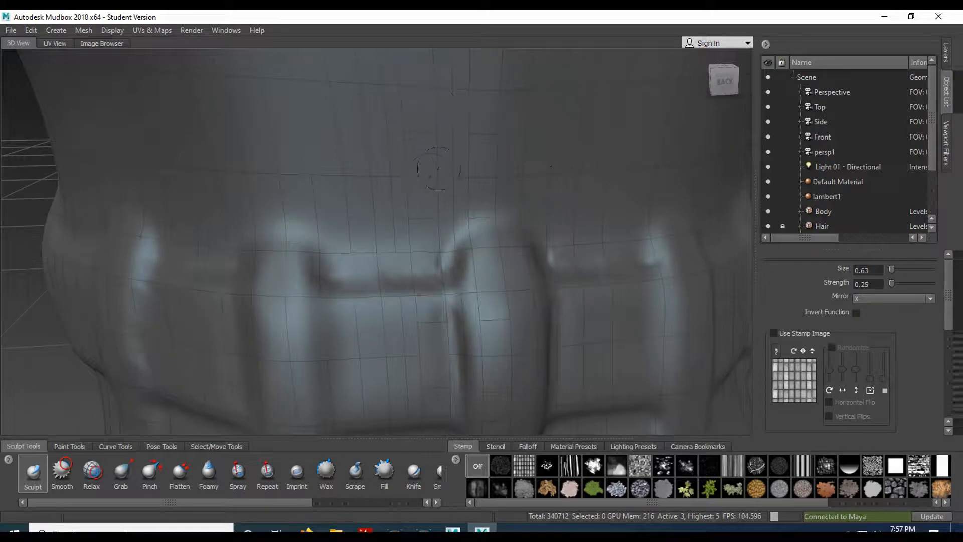
mouse_move(522, 194)
left_mouse_down("alt")
mouse_move(490, 170)
mouse_move(291, 219)
left_mouse_up("alt")
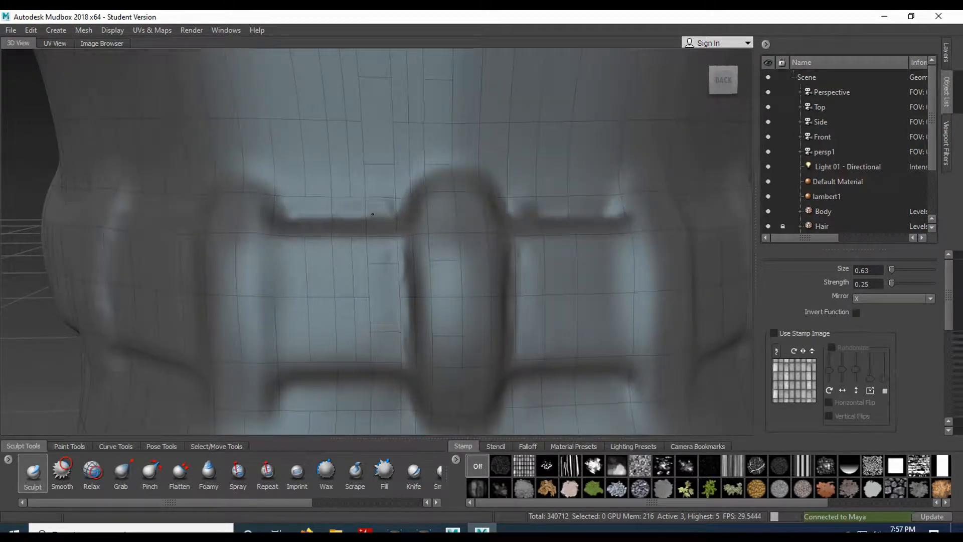
mouse_move(398, 258)
left_mouse_down("shift")
mouse_move(389, 338)
mouse_move(367, 281)
mouse_move(273, 253)
mouse_move(286, 329)
mouse_move(270, 239)
mouse_move(295, 215)
left_mouse_up("shift")
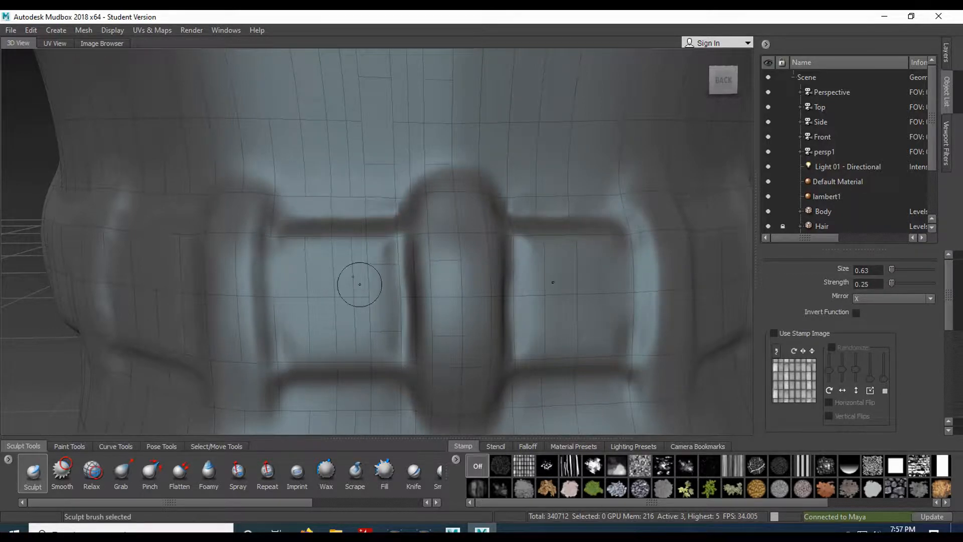
left_click_drag(359, 279, 402, 273, "alt")
key("shift")
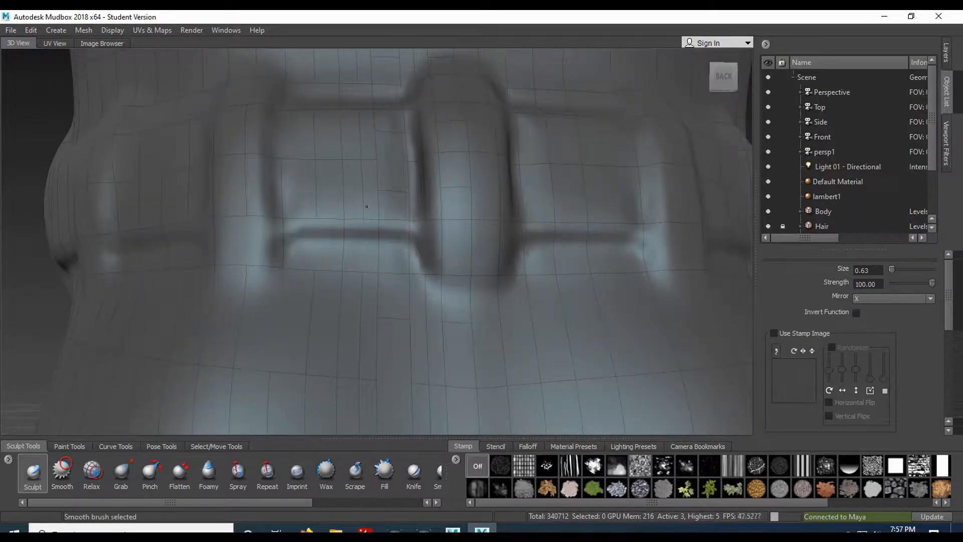
Step: Examine the sculpted sweater from the front and side, and inspect the face around the nose, eyes and mouth
left_click_drag(333, 183, 552, 228, "alt")
scroll(484, 253, "down", 8)
middle_click_drag(552, 228, 547, 277, "alt")
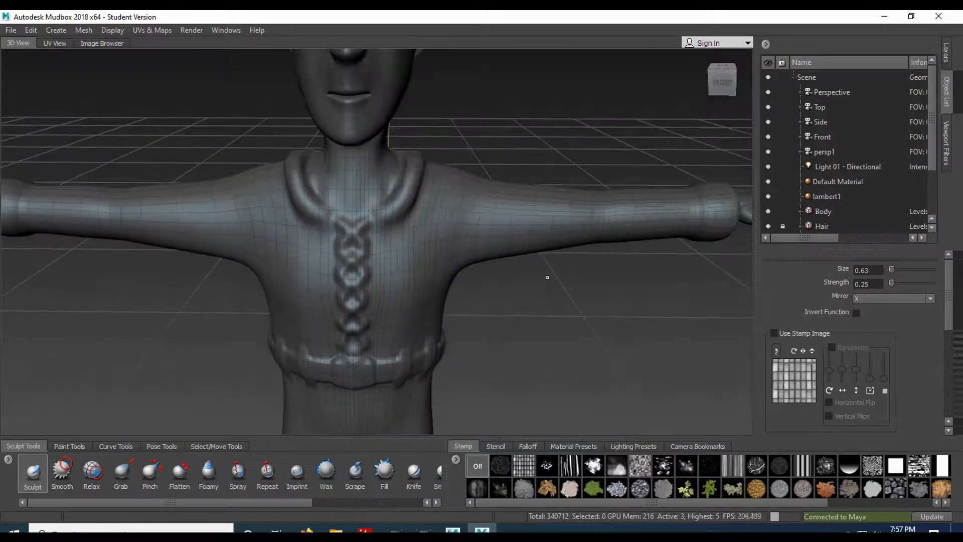
left_click_drag(432, 175, 346, 206, "alt")
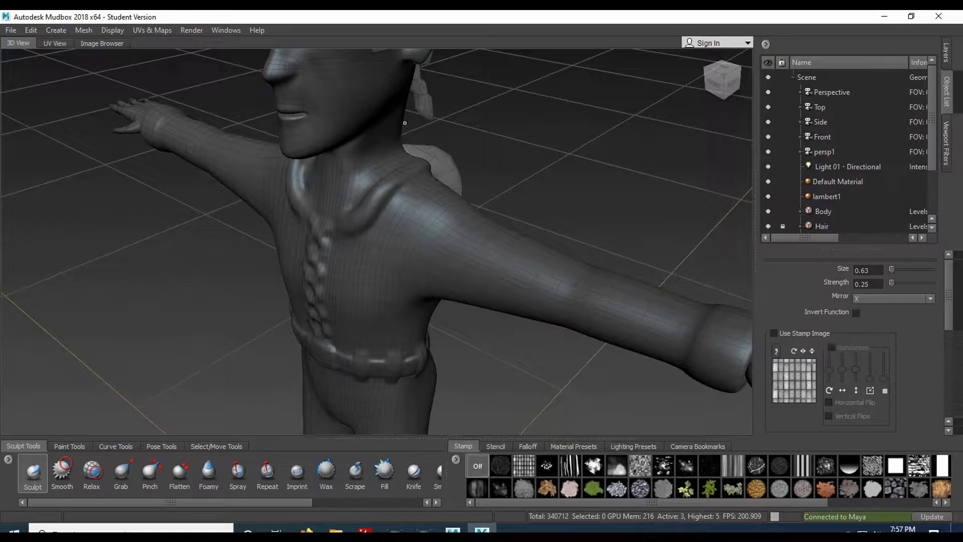
middle_click_drag(402, 75, 424, 174, "alt")
left_click_drag(381, 248, 414, 123, "alt")
scroll(412, 125, "up", 5)
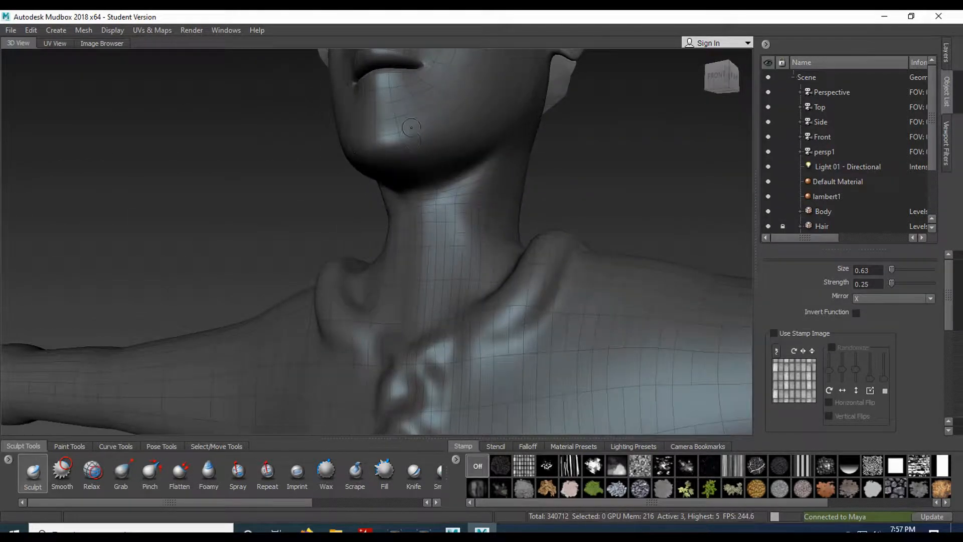
middle_click_drag(411, 127, 394, 408, "alt")
scroll(393, 401, "up", 6)
left_click_drag(391, 386, 384, 285, "alt")
left_click_drag(385, 203, 410, 204, "alt")
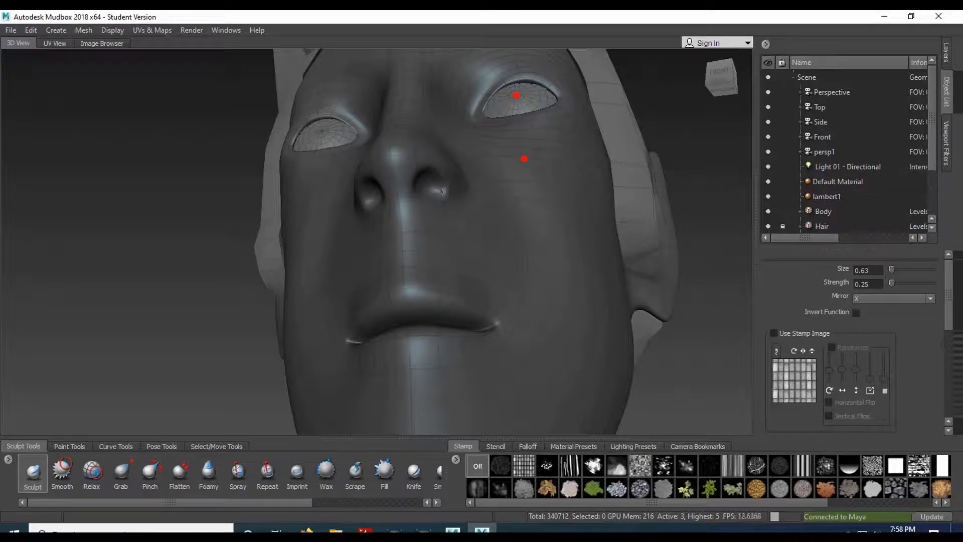
left_click_drag(523, 158, 444, 217, "alt")
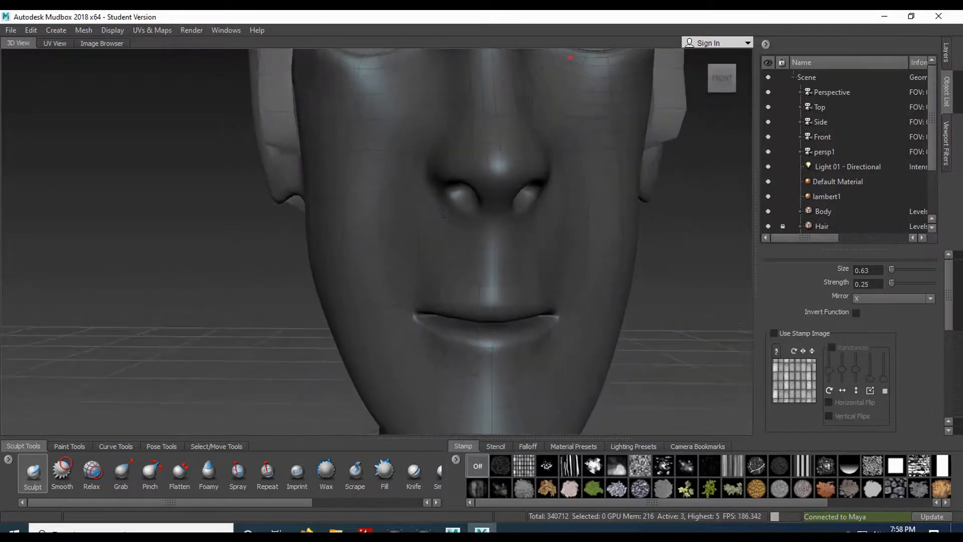
Step: Test the Foamy brush beside the upper lip, undo that stroke, and set the brush strength to 1.00
mouse_move(498, 253)
left_mouse_down()
mouse_move(493, 299)
mouse_move(495, 265)
mouse_move(497, 285)
mouse_move(352, 270)
left_mouse_up()
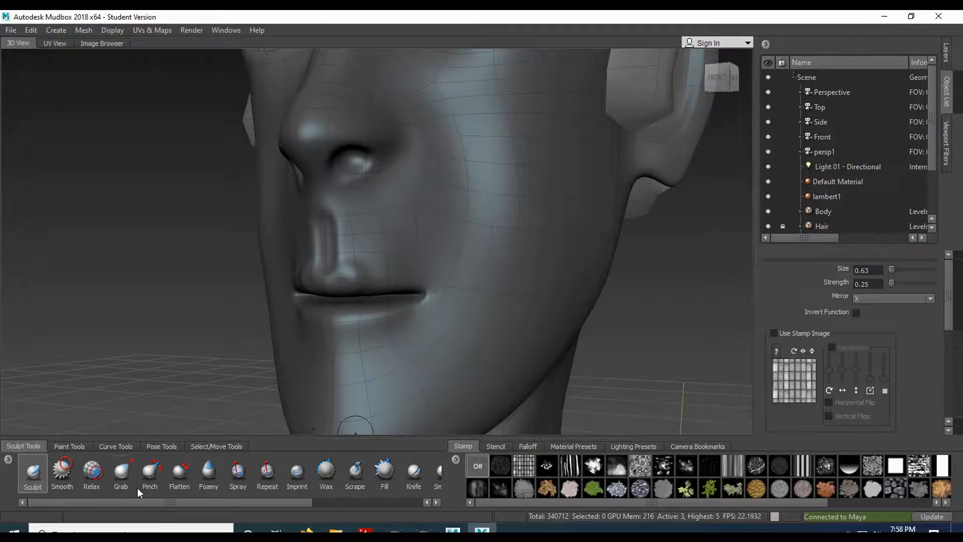
left_click(209, 473)
left_click_drag(376, 271, 367, 274)
key("ctrl+z")
left_click(866, 284)
type("1.00")
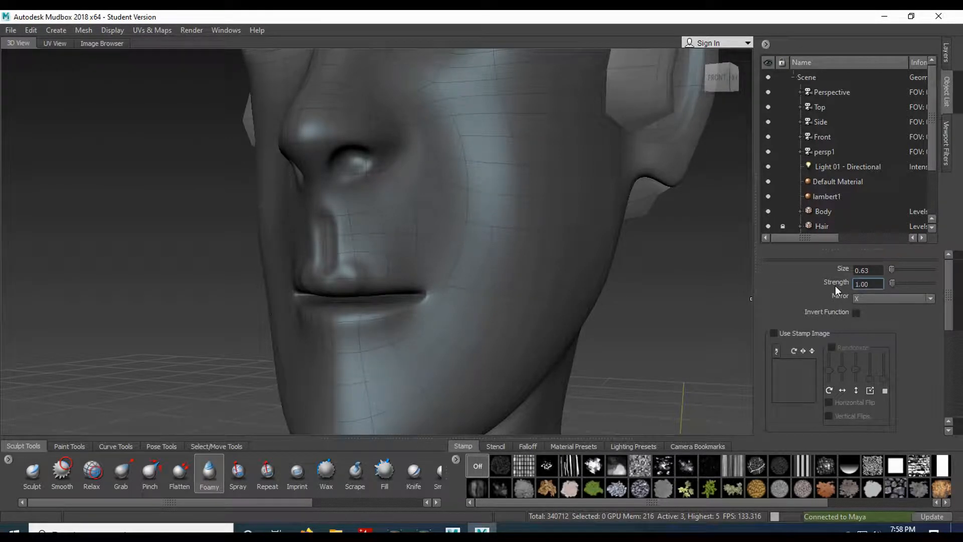
Step: Build up the lips with Foamy strokes at size 0.89, undoing the unwanted stroke at the mouth corner
left_click_drag(357, 281, 369, 287)
key("ctrl+z")
mouse_move(376, 279)
left_mouse_down()
mouse_move(532, 258)
mouse_move(529, 247)
mouse_move(548, 237)
mouse_move(532, 234)
mouse_move(416, 243)
mouse_move(452, 281)
mouse_move(556, 293)
left_mouse_up()
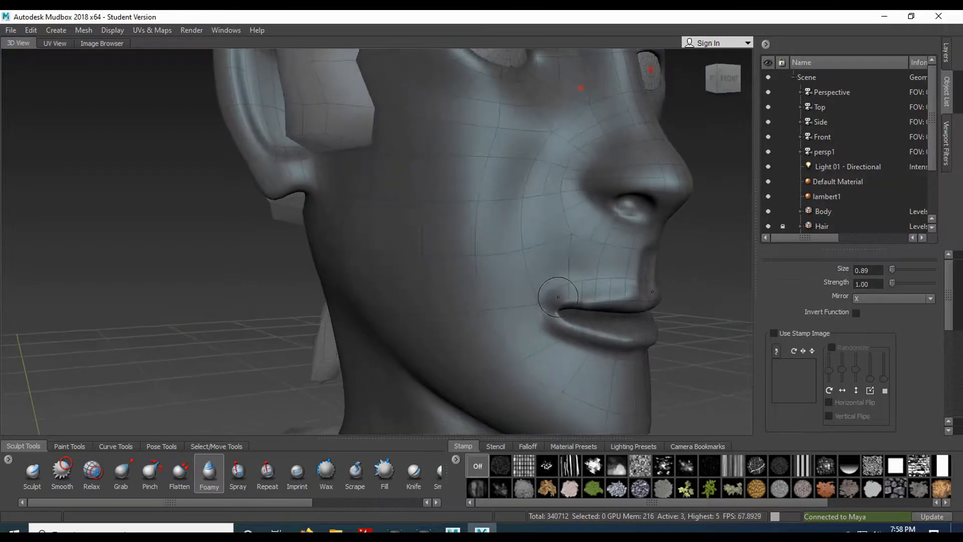
scroll(572, 326, "up", 3)
mouse_move(577, 338)
middle_mouse_down("alt")
mouse_move(428, 300)
mouse_move(419, 312)
middle_mouse_up("alt")
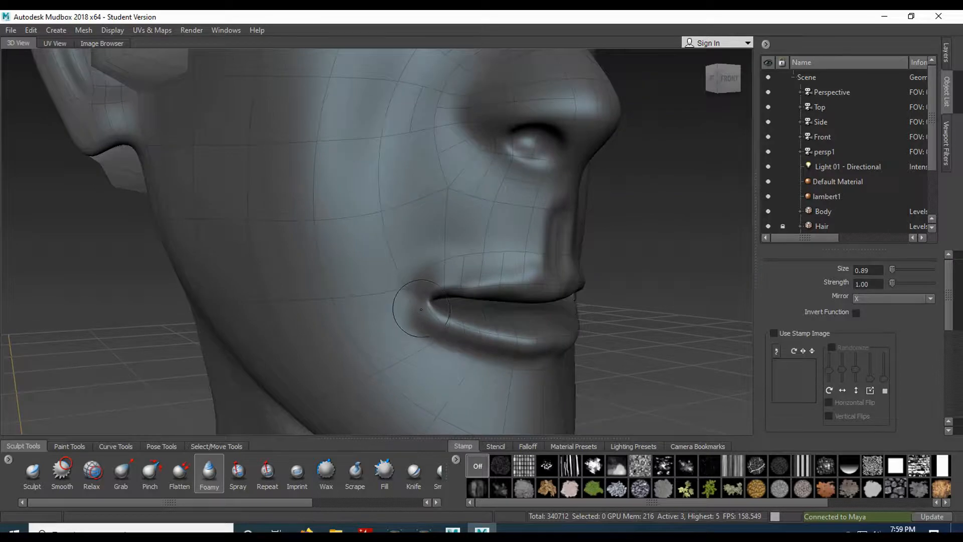
mouse_move(441, 285)
left_mouse_down()
mouse_move(420, 304)
mouse_move(438, 296)
mouse_move(411, 292)
left_mouse_up()
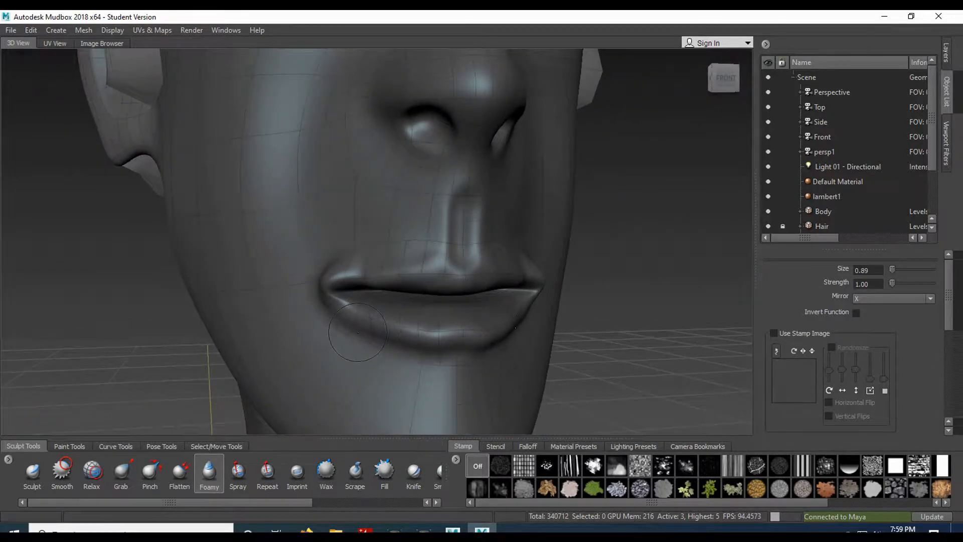
key("ctrl+z")
Step: Smooth the sculpted skin along the upper lip and around the mouth corners
mouse_move(371, 317)
left_mouse_down("alt")
mouse_move(339, 315)
mouse_move(399, 322)
mouse_move(345, 319)
mouse_move(311, 295)
mouse_move(359, 304)
left_mouse_up("alt")
mouse_move(464, 306)
left_mouse_down("alt")
mouse_move(331, 295)
mouse_move(337, 315)
left_mouse_up("alt")
mouse_move(298, 289)
left_mouse_down("shift")
mouse_move(372, 272)
mouse_move(525, 289)
left_mouse_up("shift")
right_click_drag(525, 289, 590, 332, "alt")
left_click_drag(591, 332, 461, 279, "alt")
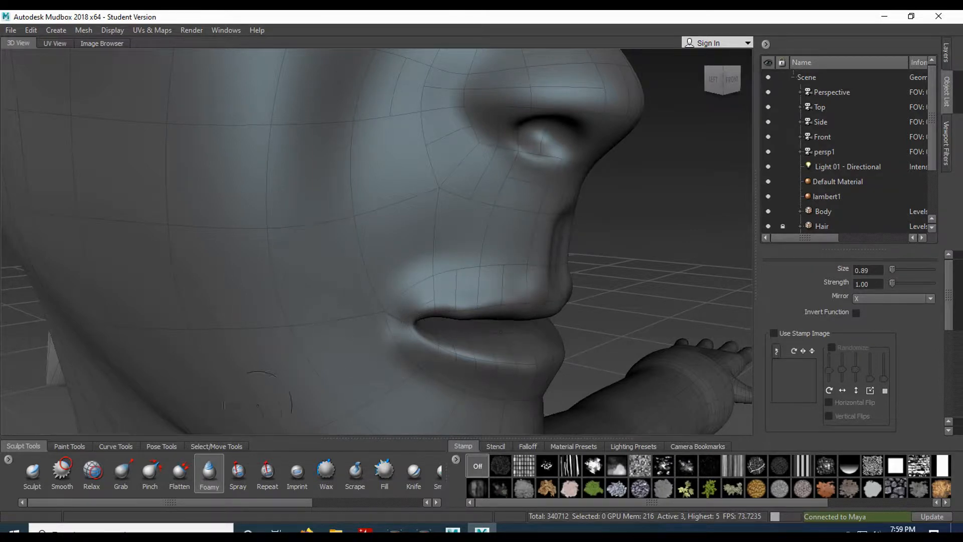
Step: Add volume above the upper lip and around the mouth corners using the Wax brush at size 0.89, strength 2.00
left_click(30, 474)
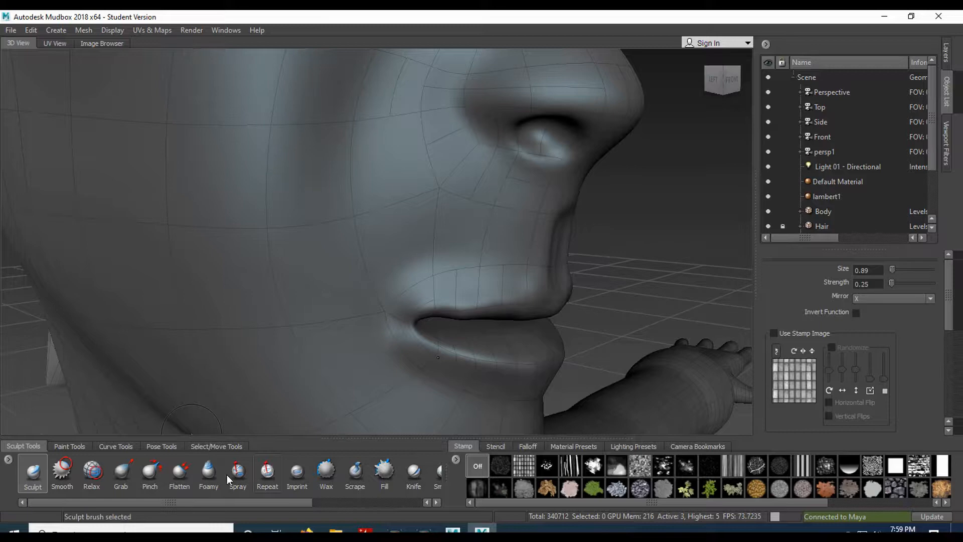
left_click(335, 474)
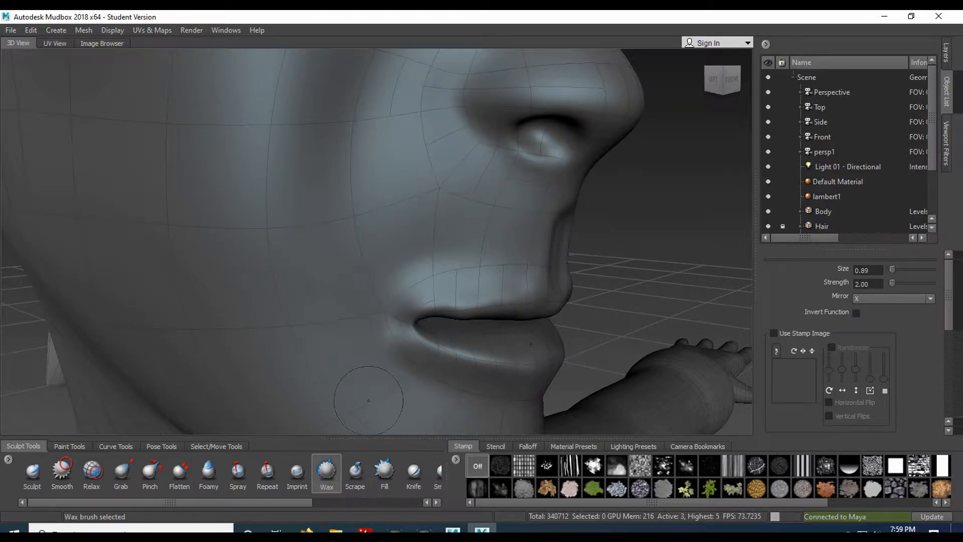
left_click(466, 288)
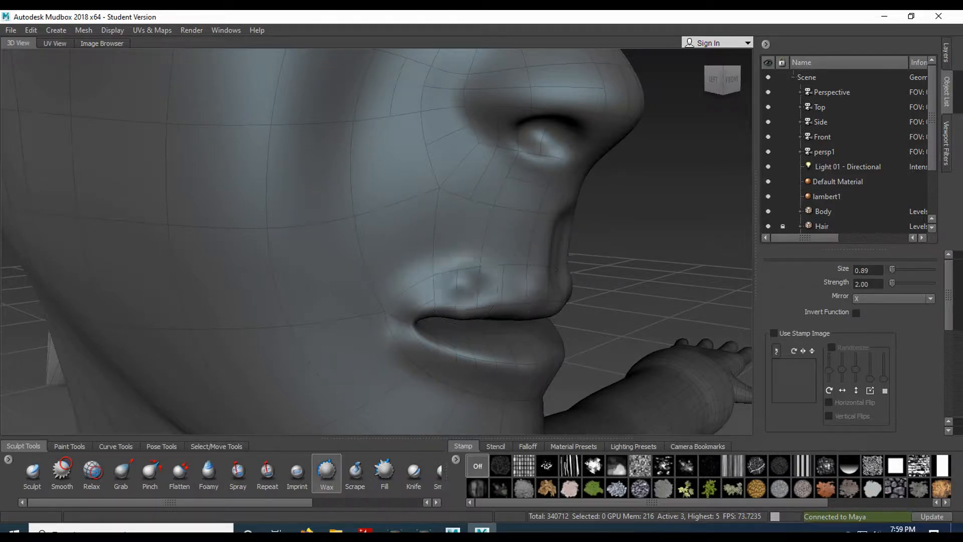
mouse_move(456, 288)
left_mouse_down()
mouse_move(380, 325)
mouse_move(362, 306)
mouse_move(295, 300)
mouse_move(373, 305)
left_mouse_up()
mouse_move(311, 300)
left_mouse_down()
mouse_move(365, 260)
mouse_move(388, 261)
mouse_move(312, 293)
left_mouse_up()
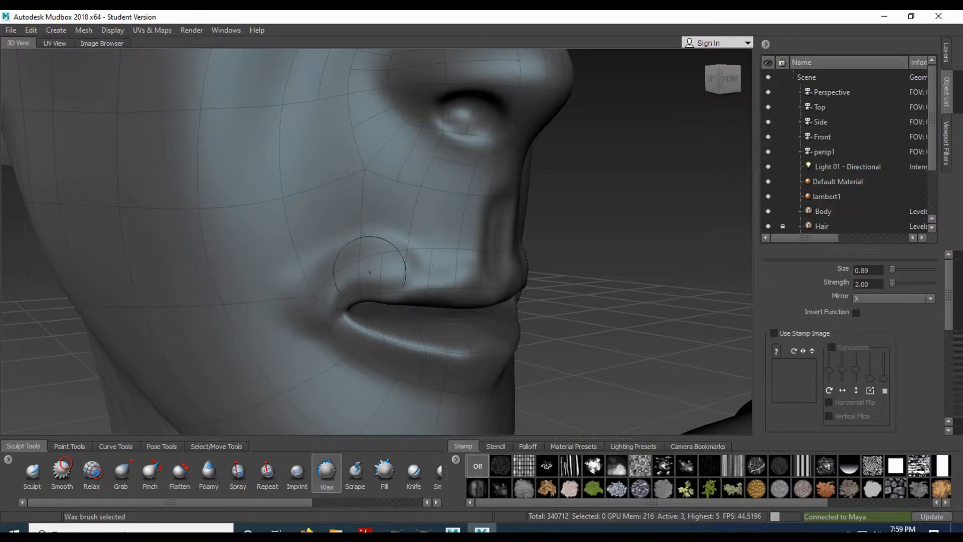
mouse_move(421, 263)
left_mouse_down("alt")
mouse_move(318, 271)
mouse_move(334, 273)
mouse_move(325, 264)
left_mouse_up("alt")
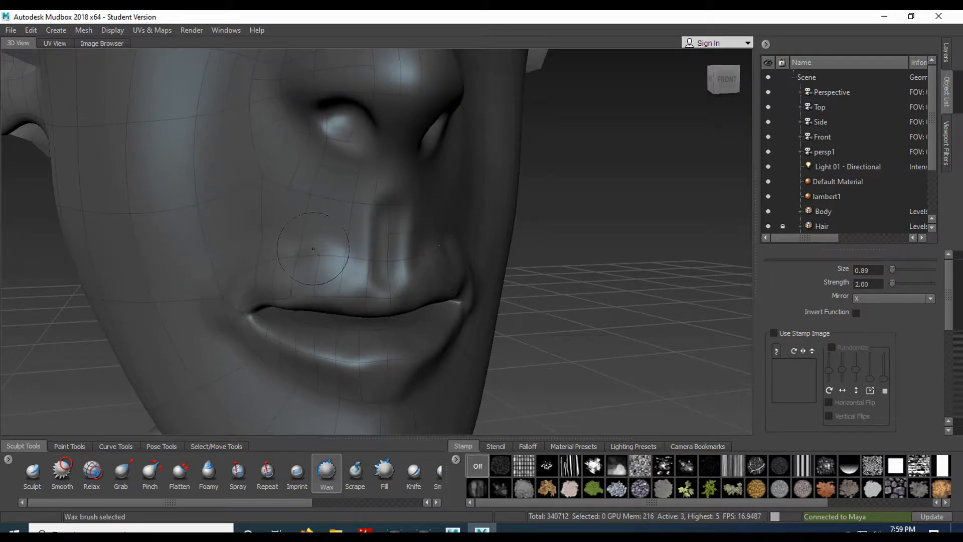
Step: Smooth the waxed areas around the upper lip and mouth corners, and turn off the wireframe display
left_click_drag(498, 294, 325, 261, "alt")
left_click_drag(382, 251, 343, 207, "shift")
scroll(434, 244, "down", 10)
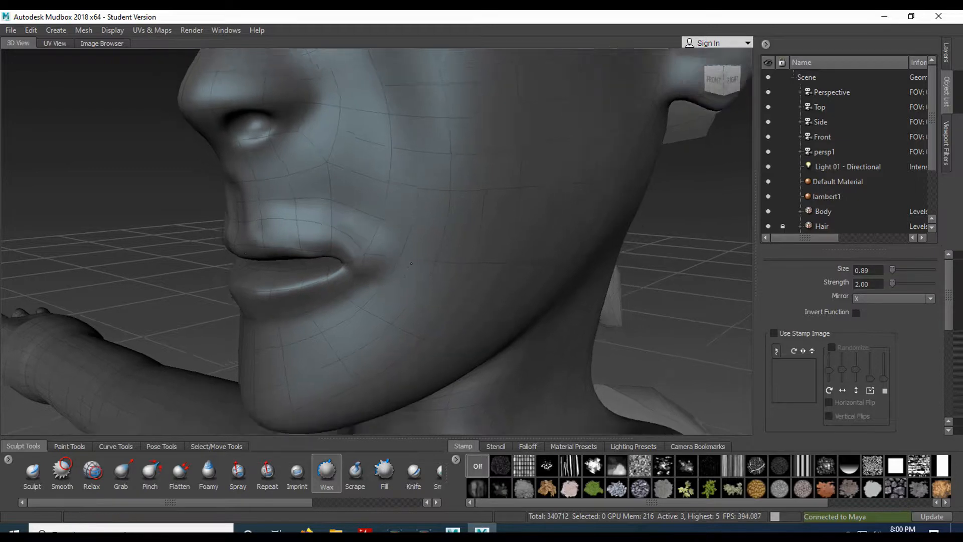
left_click_drag(580, 266, 548, 284, "alt")
key("w")
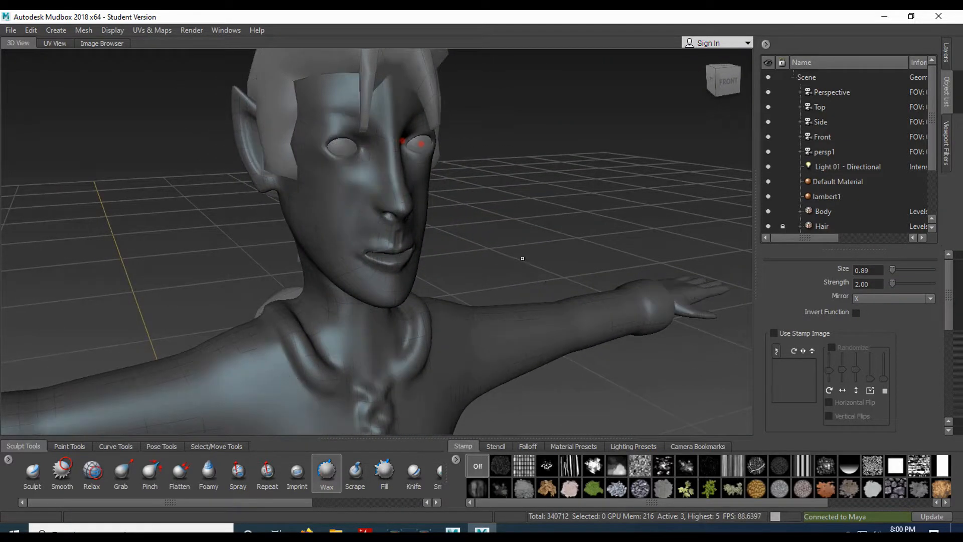
mouse_move(486, 257)
left_mouse_down("alt")
mouse_move(344, 259)
mouse_move(440, 268)
mouse_move(370, 232)
mouse_move(366, 254)
left_mouse_up("alt")
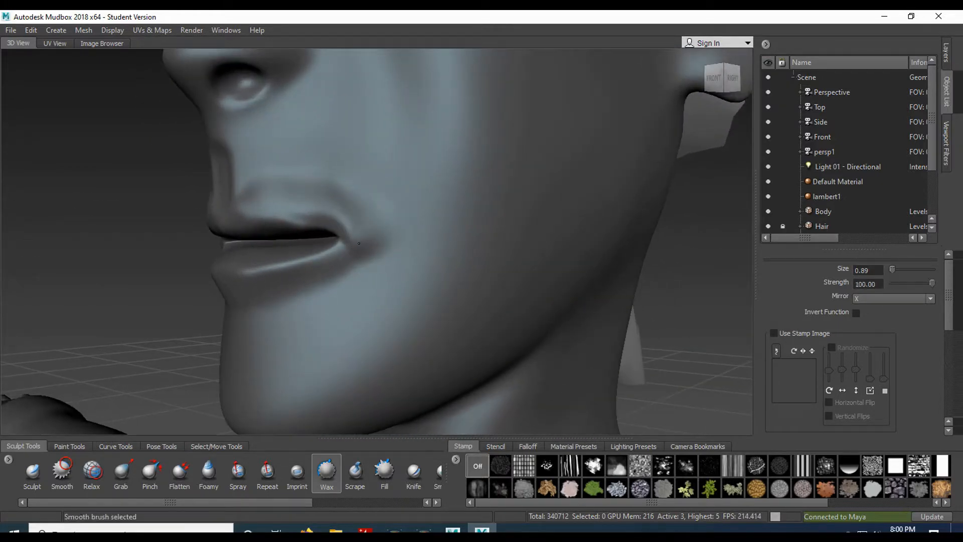
left_click_drag(351, 257, 468, 345, "alt")
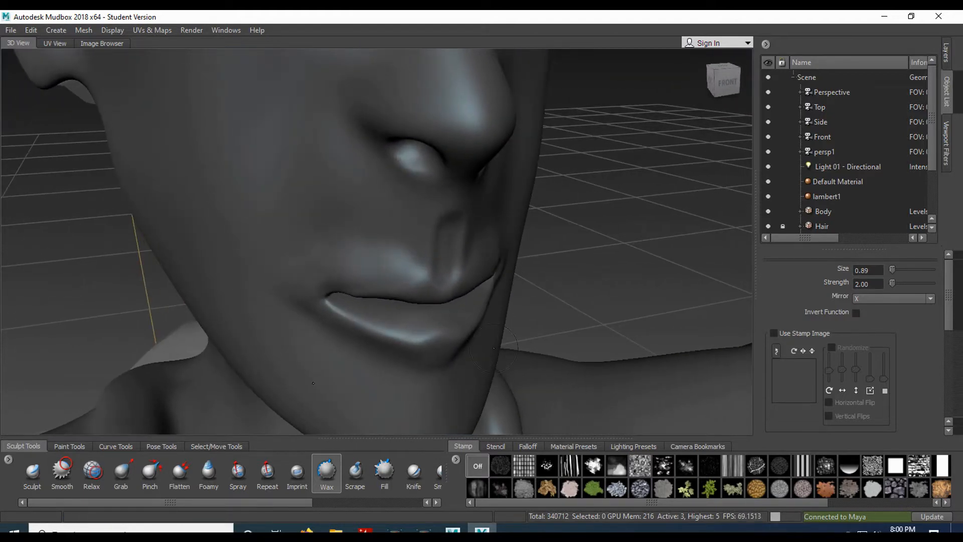
Step: Examine the reshaped mouth against the whole face, and check the character's upper body and sweater from three-quarter views
right_click_drag(548, 345, 555, 187, "alt")
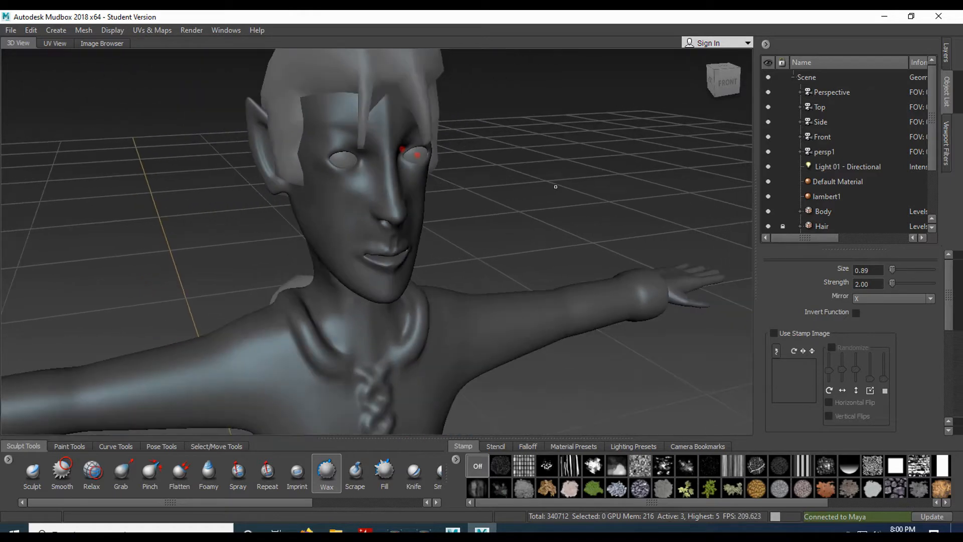
left_click_drag(500, 252, 466, 348, "alt")
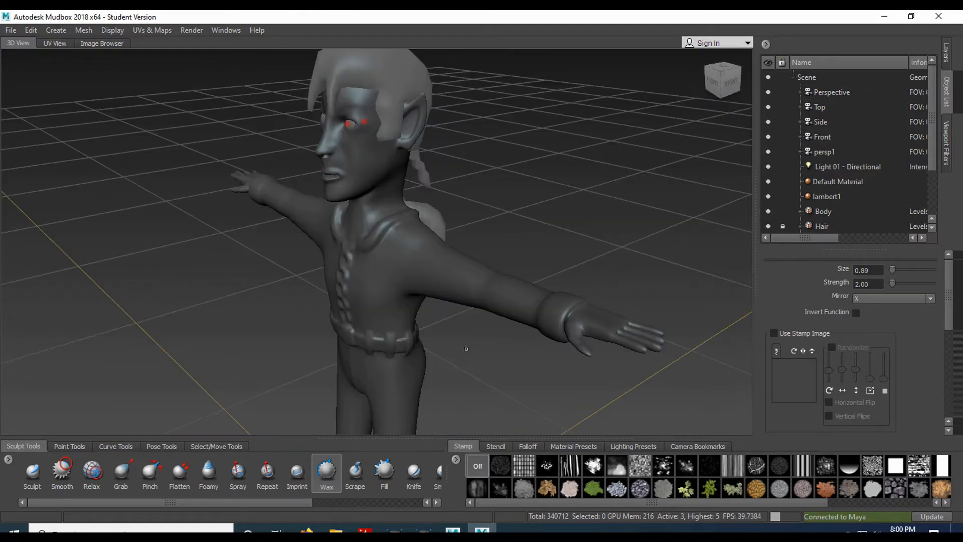
mouse_move(439, 207)
left_mouse_down("alt")
mouse_move(376, 213)
mouse_move(449, 216)
mouse_move(452, 203)
left_mouse_up("alt")
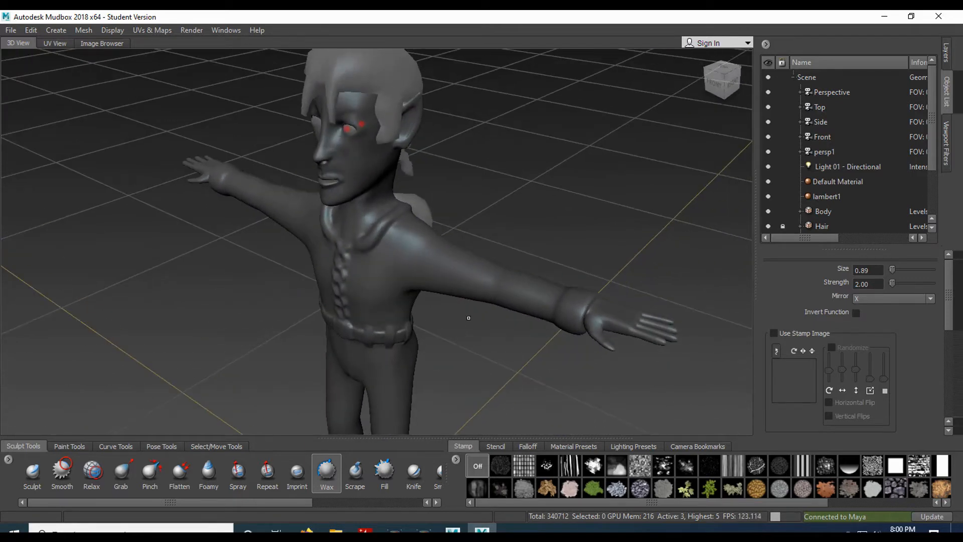
middle_click_drag(468, 317, 470, 226, "alt")
middle_click_drag(440, 174, 443, 376, "alt")
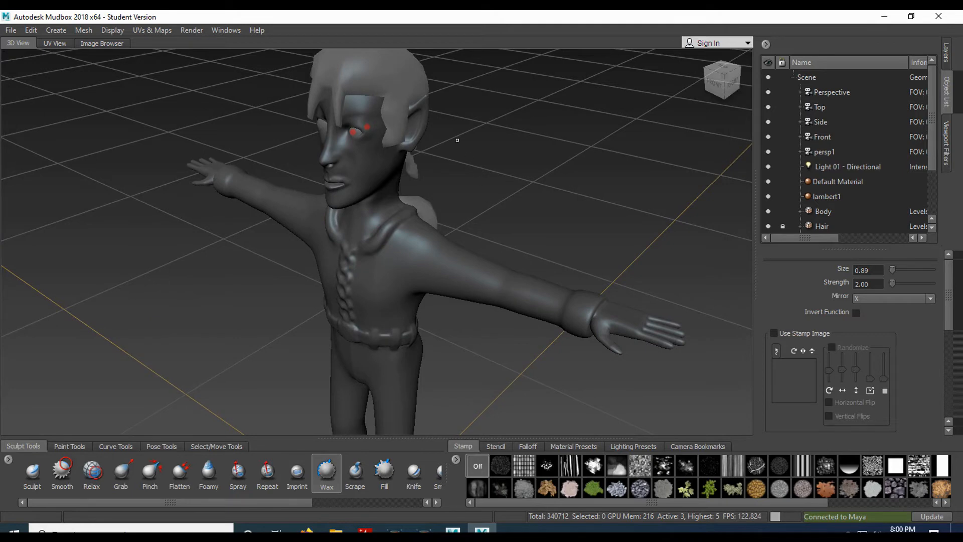